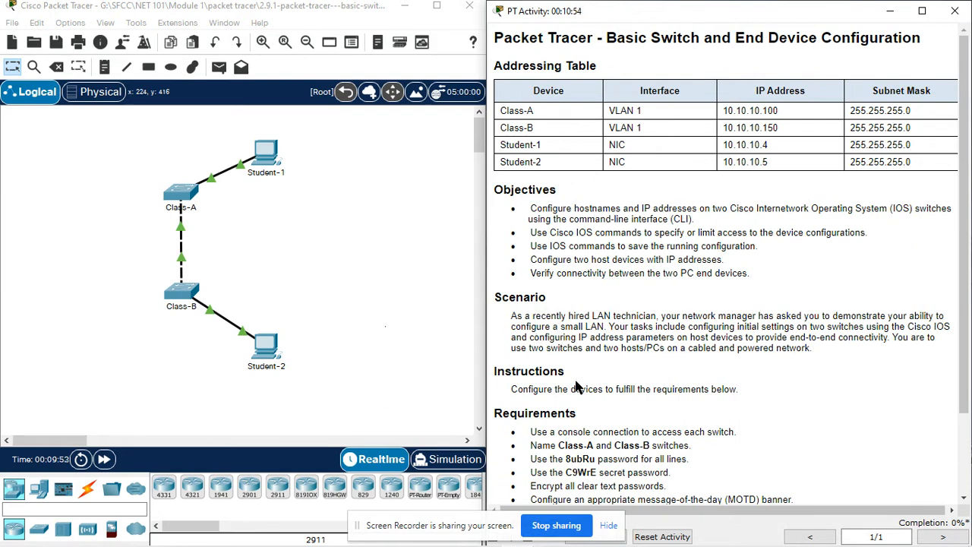
- Read the activity requirements to the end and show the available connection cable types
scroll(585, 378, down, 1)
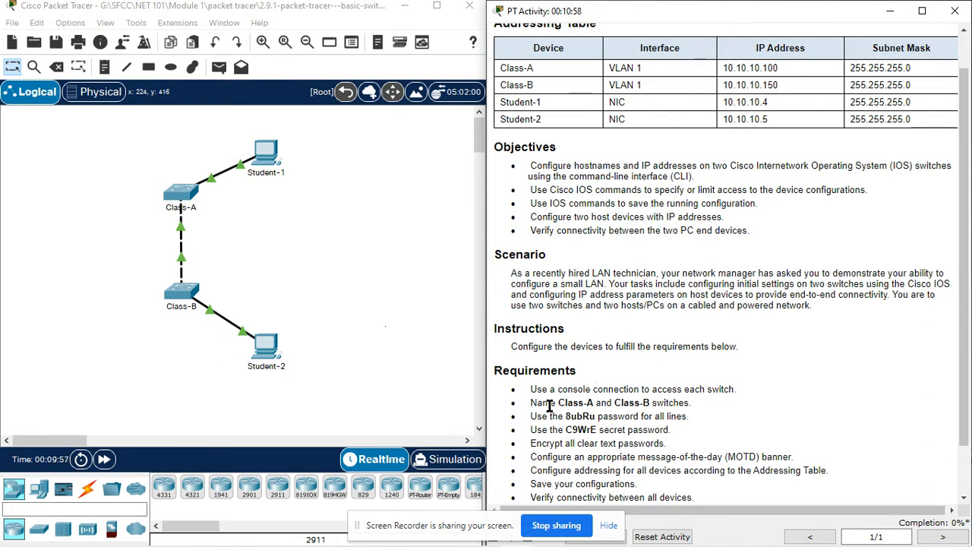
scroll(715, 406, down, 2)
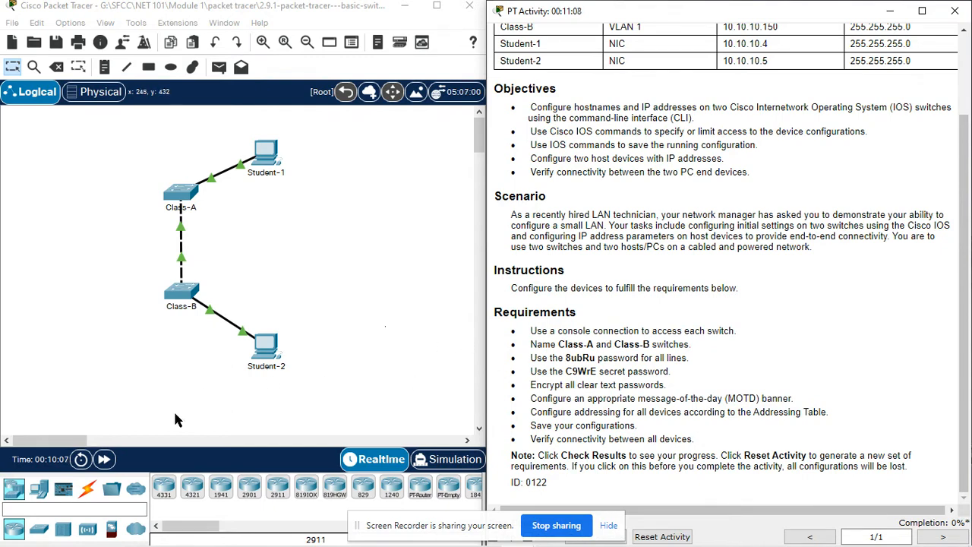
click(88, 490)
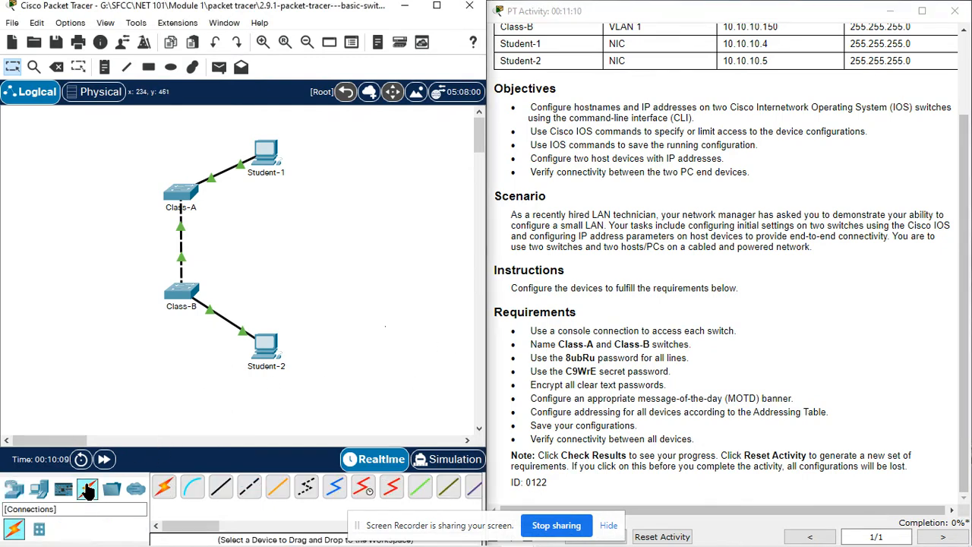
- Connect Class-A's Console port to Student-1's RS 232 port with a console cable
click(195, 492)
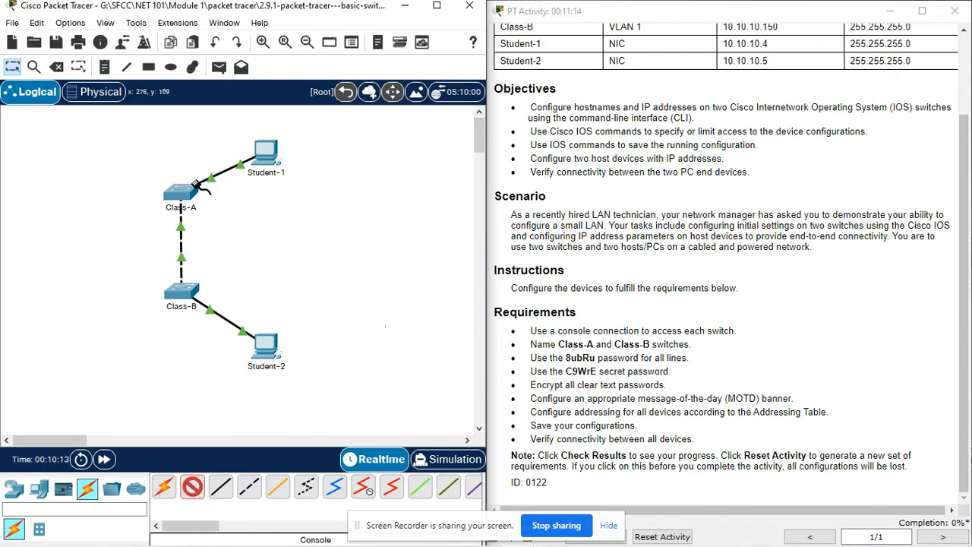
click(191, 191)
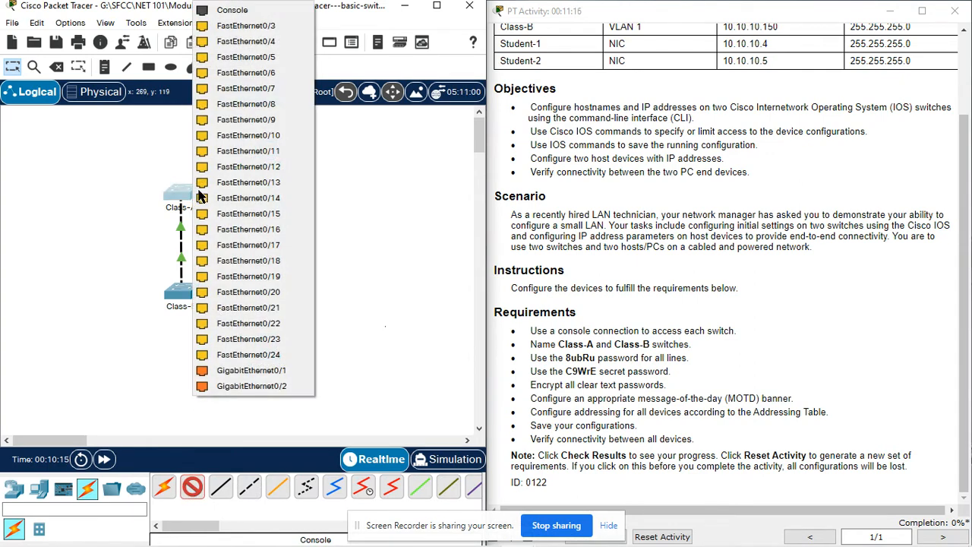
click(260, 10)
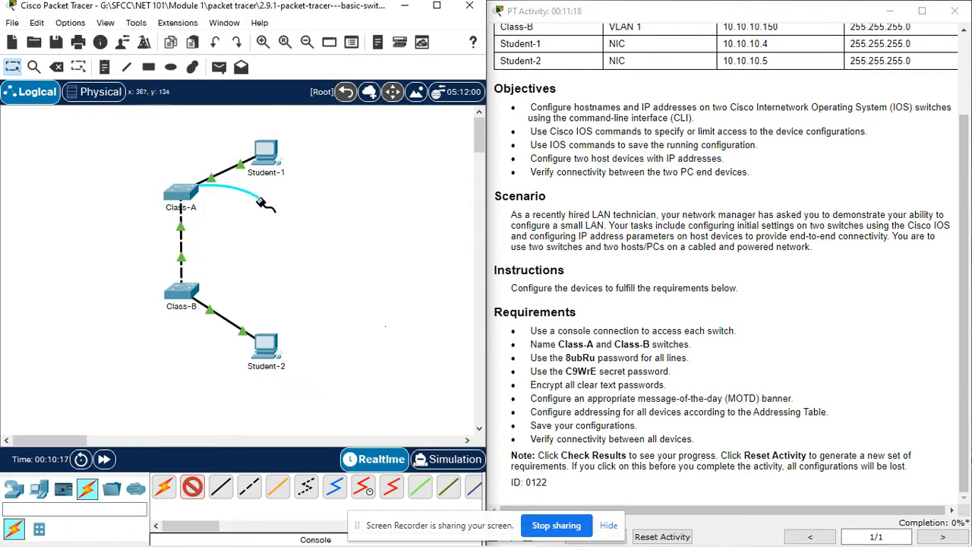
click(267, 156)
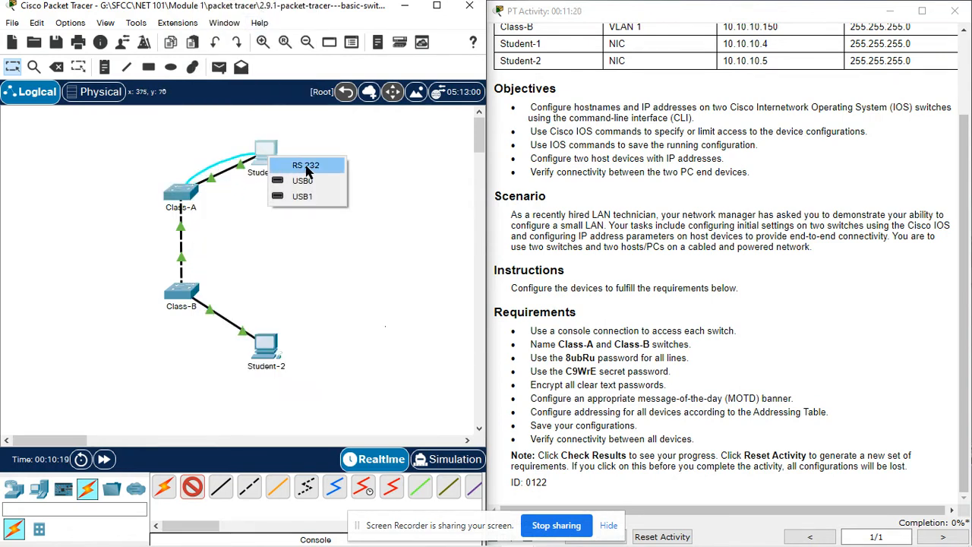
click(310, 168)
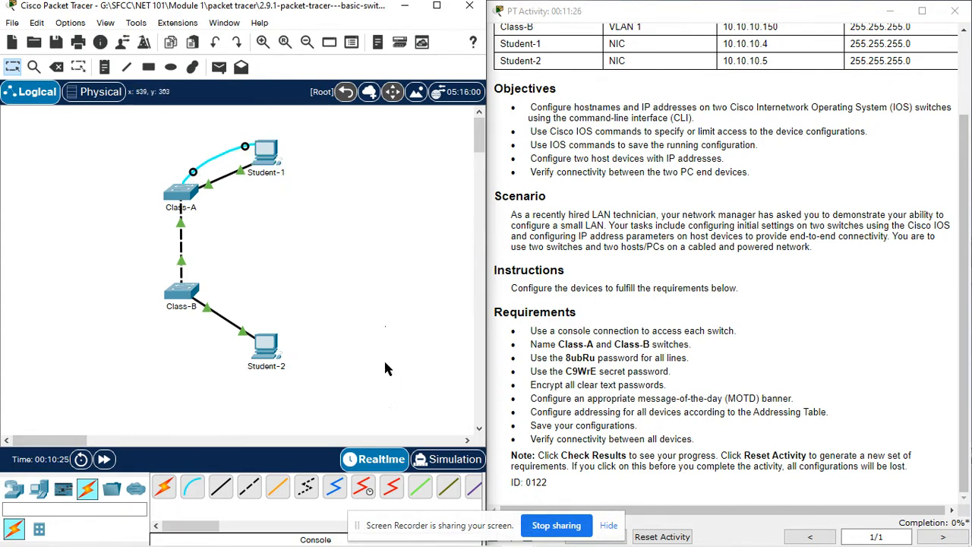
- Connect Class-B's Console port to Student-2's RS 232 port with a console cable, then open Student-1
click(192, 487)
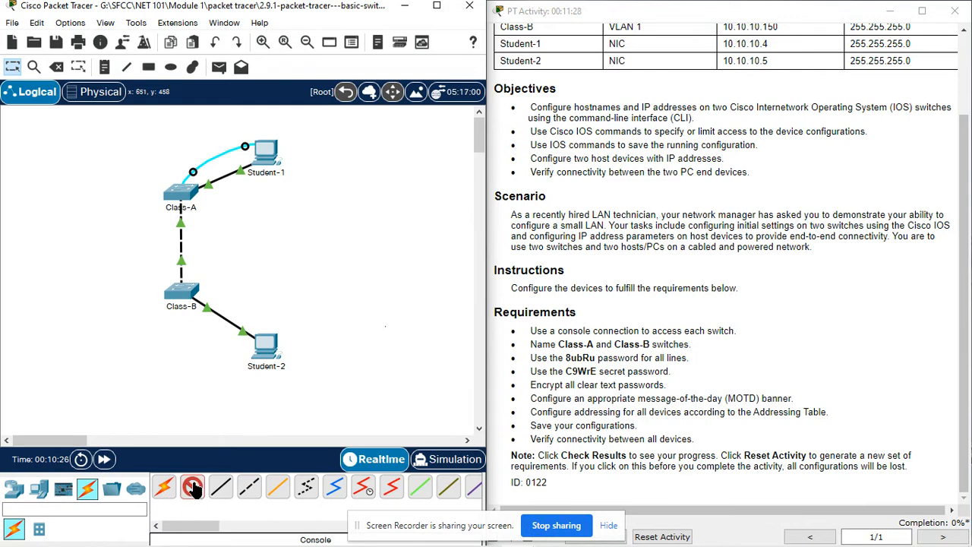
click(182, 293)
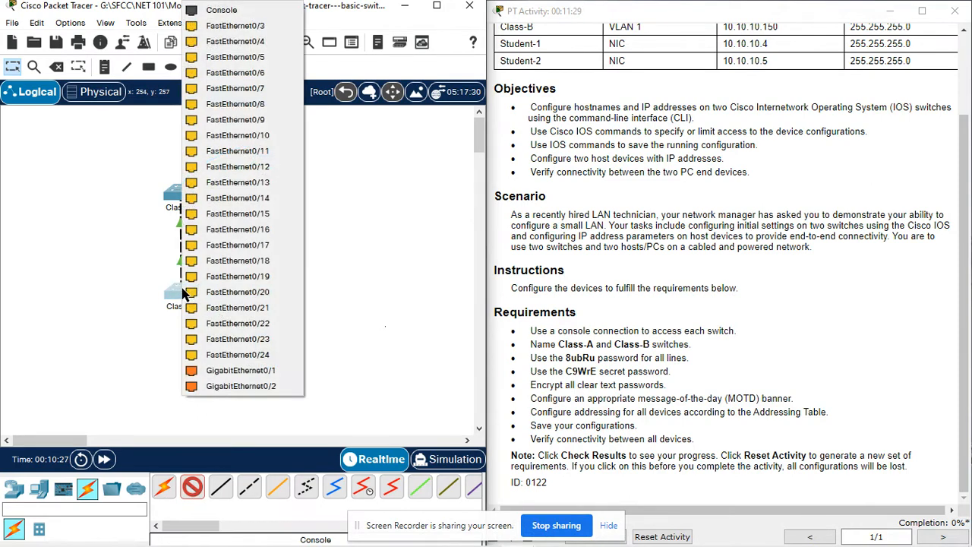
click(220, 9)
click(273, 363)
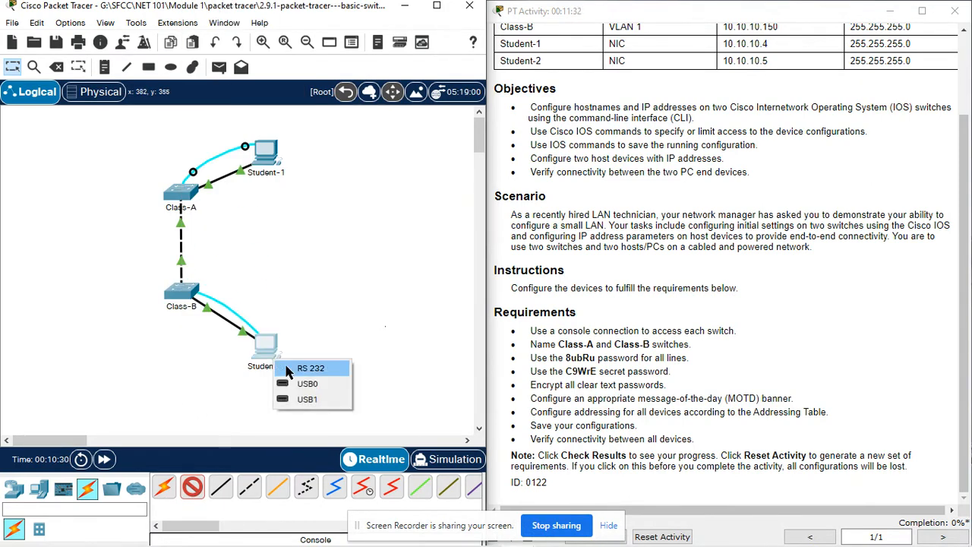
click(308, 369)
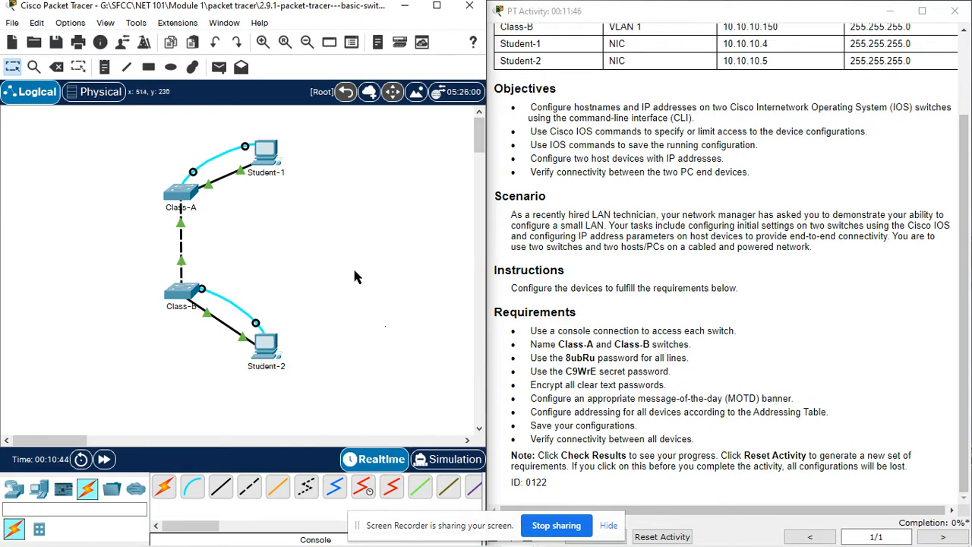
click(274, 155)
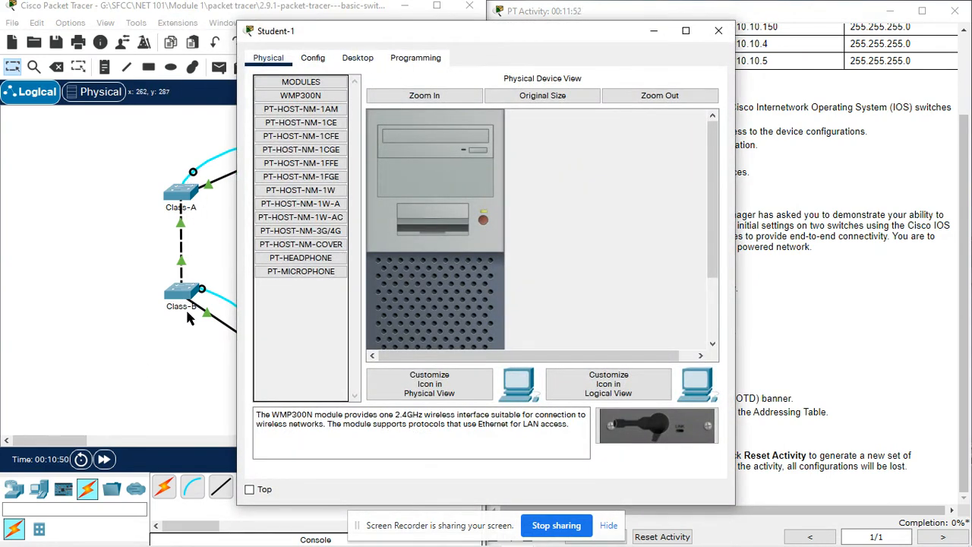
- Start Student-1's Terminal with default serial settings to reach the switch console prompt
click(357, 69)
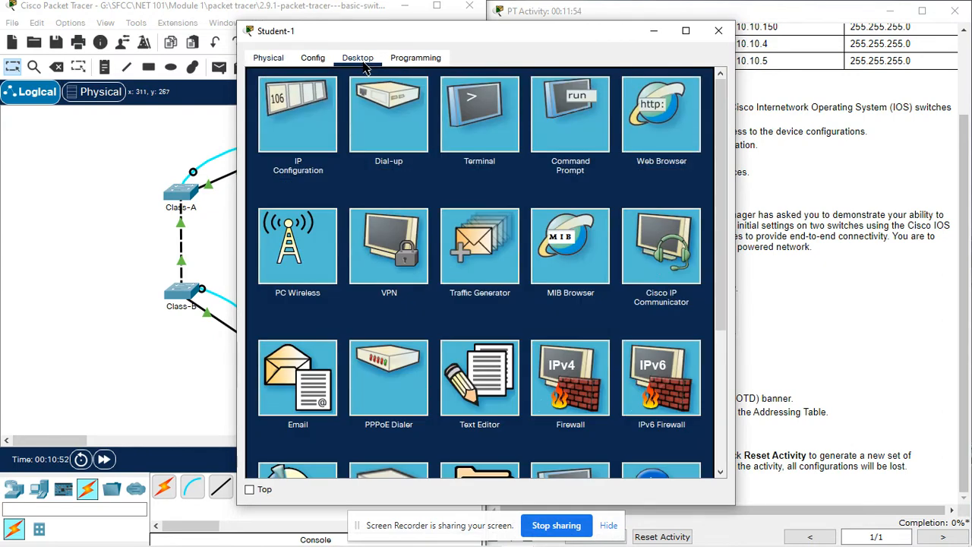
click(490, 126)
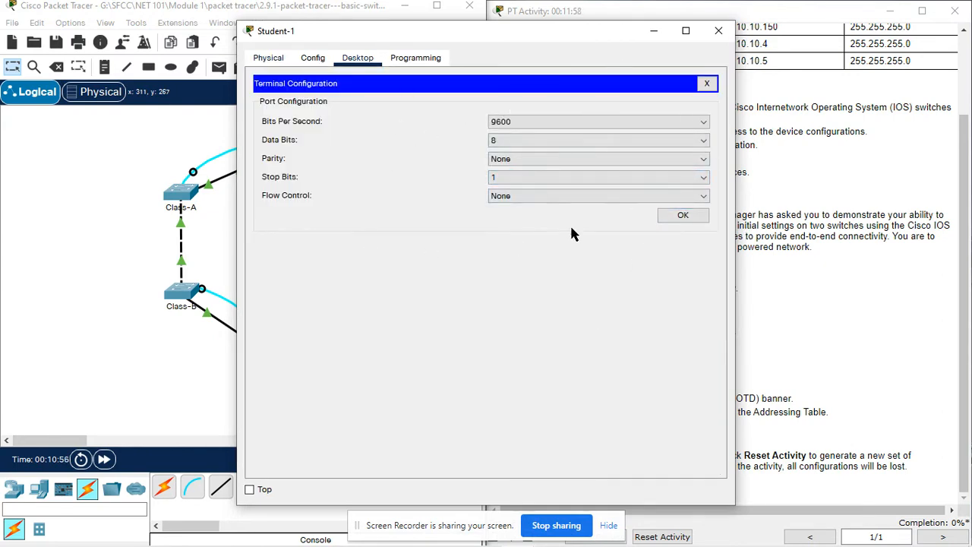
click(669, 214)
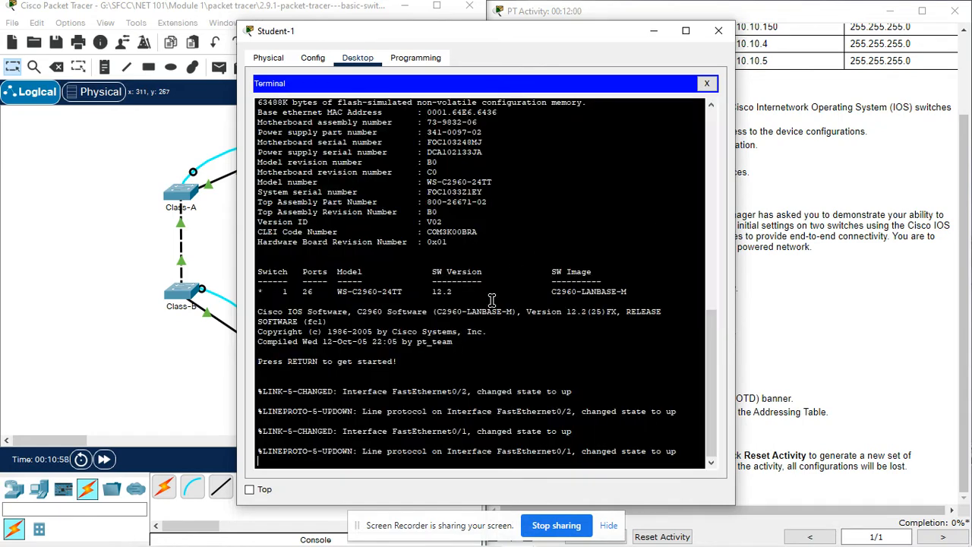
key(Return)
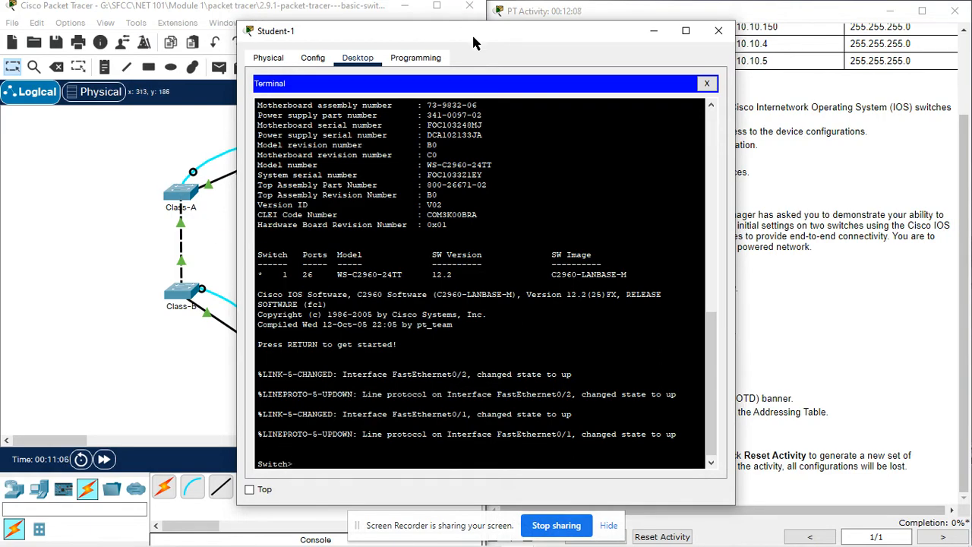
drag(472, 33, 256, 26)
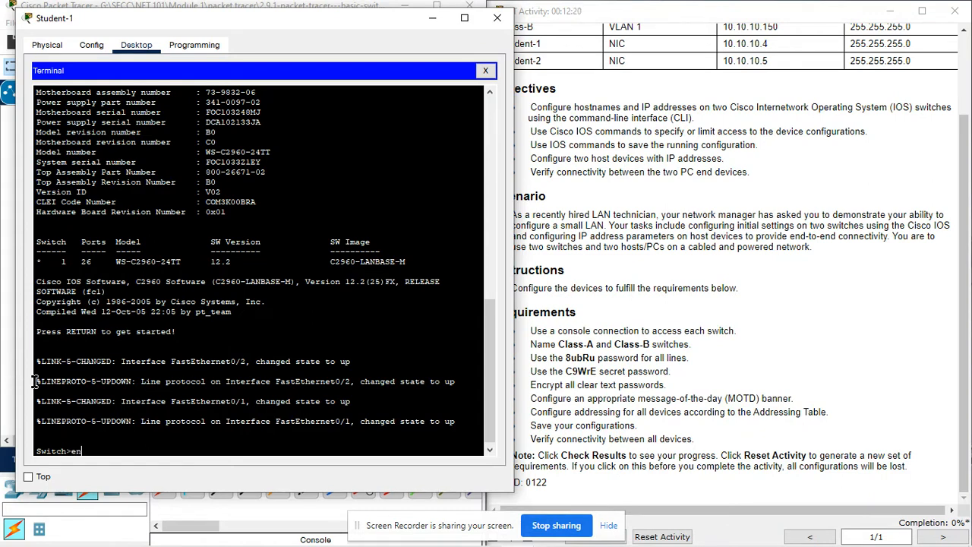
- Enter enable and configure terminal, then set the switch hostname to Class-A
key(Tab)
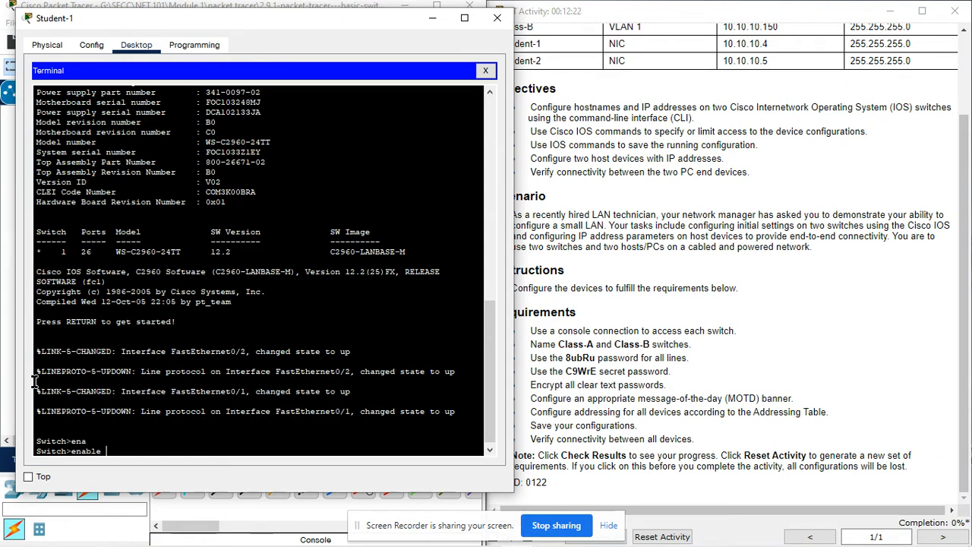
key(Return)
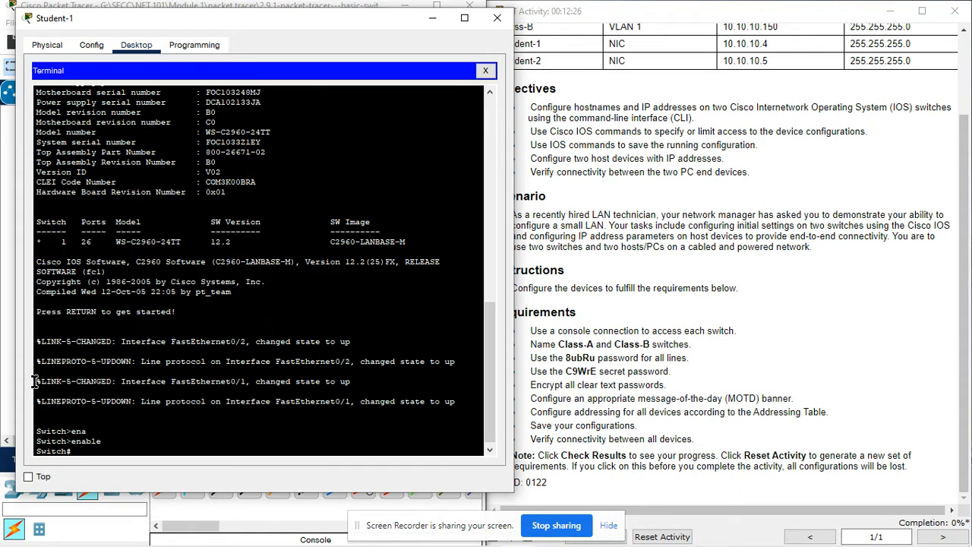
text(conf)
key(Tab)
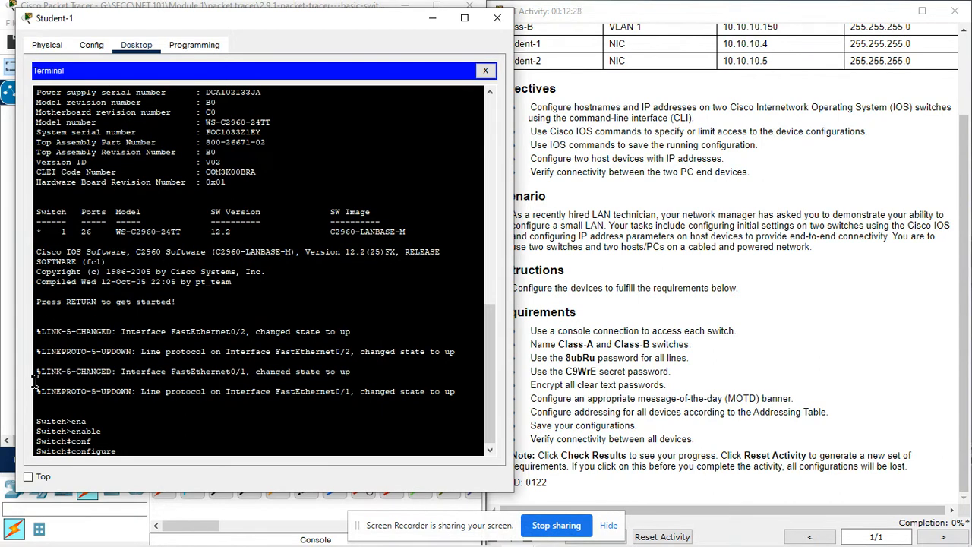
text(t)
key(Tab)
key(Return)
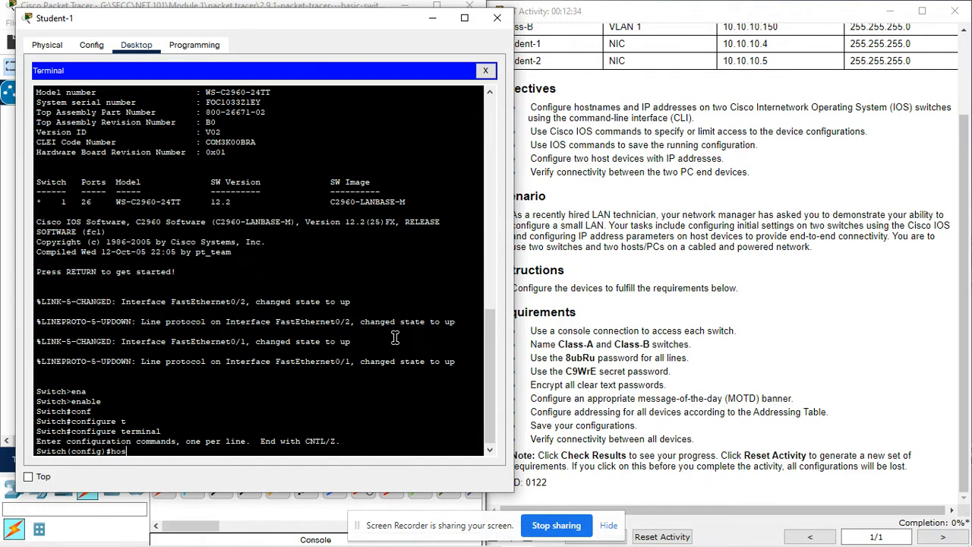
text(hostname)
key(Tab)
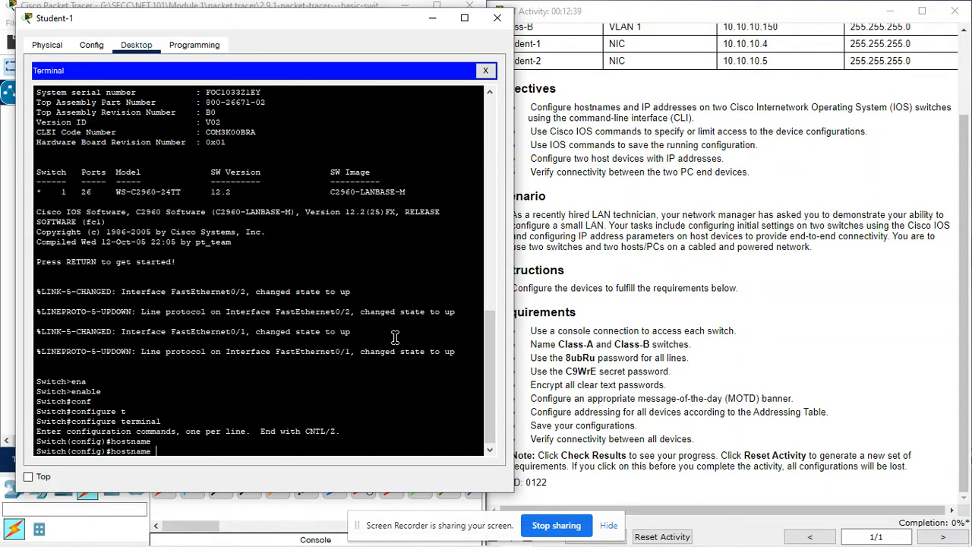
text(Class-A)
key(Return)
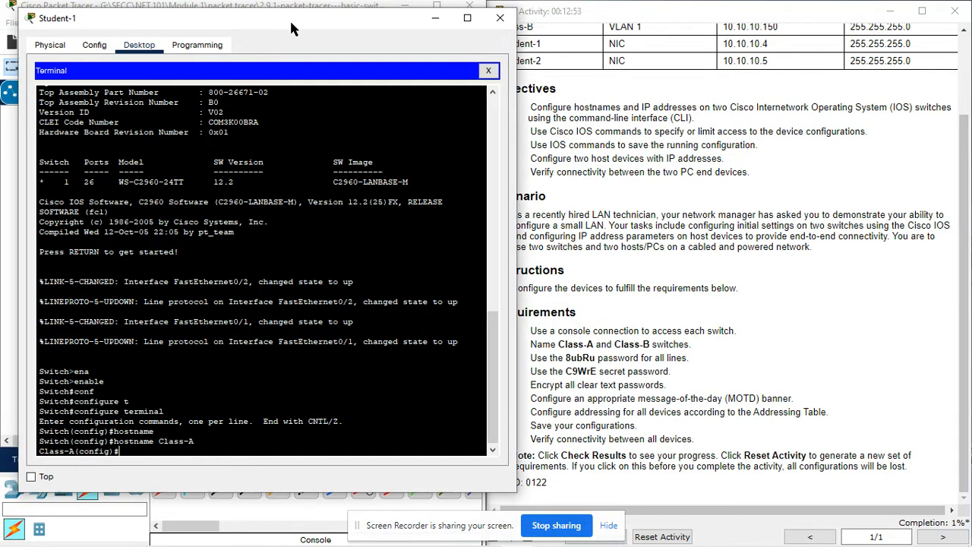
drag(289, 29, 411, 32)
- Start Student-2's Terminal with default serial settings to reach the second switch's console
click(70, 277)
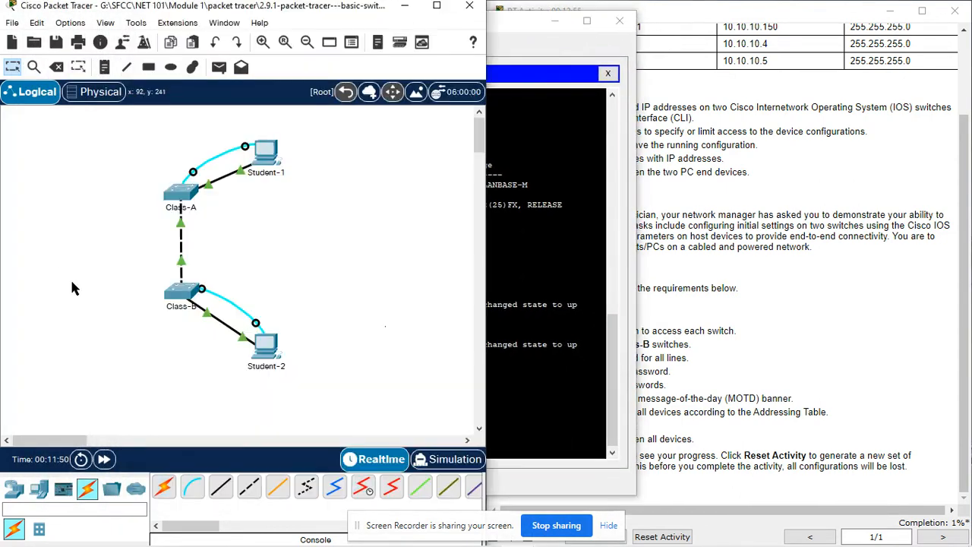
click(267, 357)
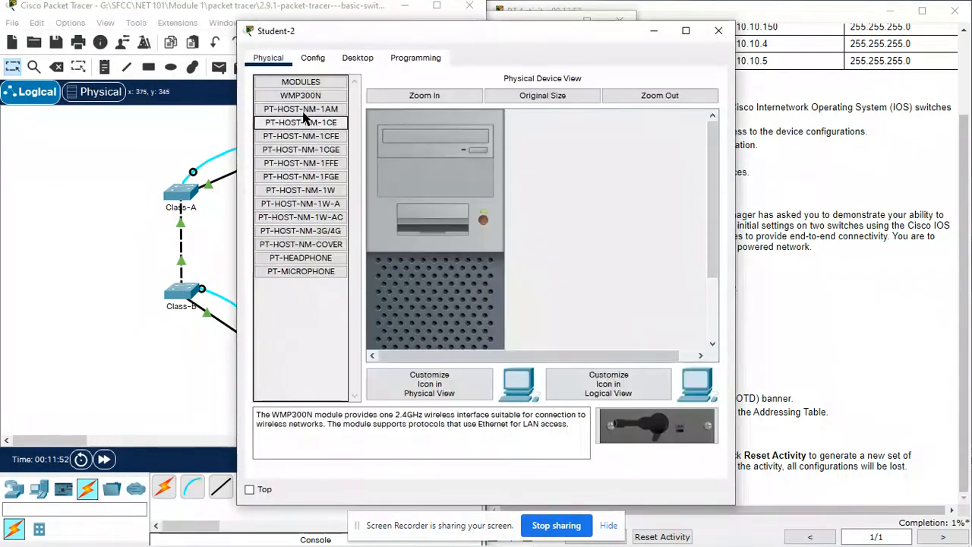
click(366, 58)
click(480, 120)
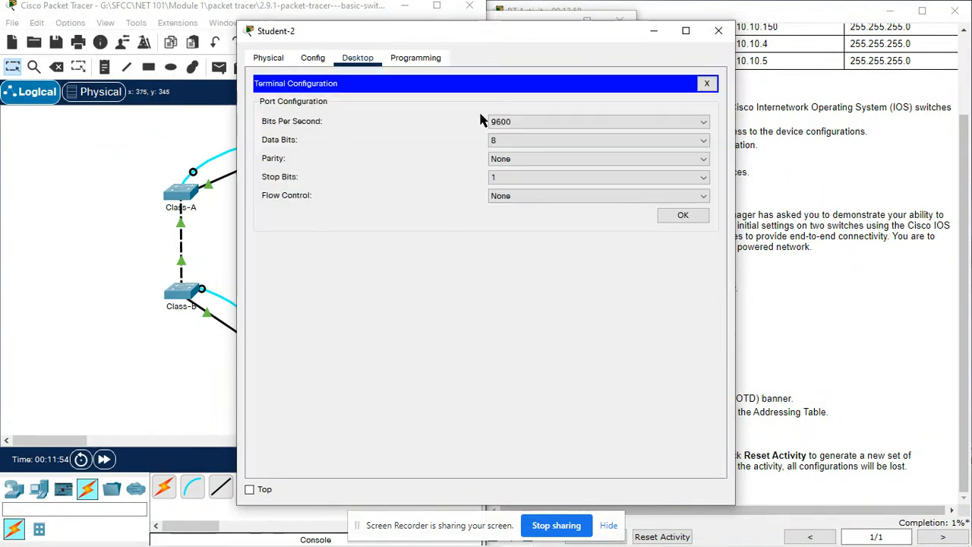
click(683, 216)
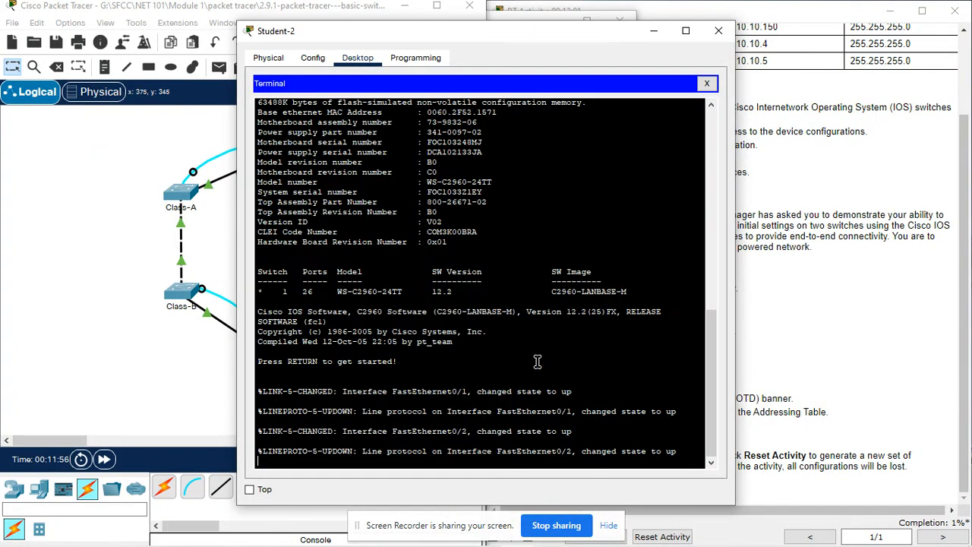
key(Return)
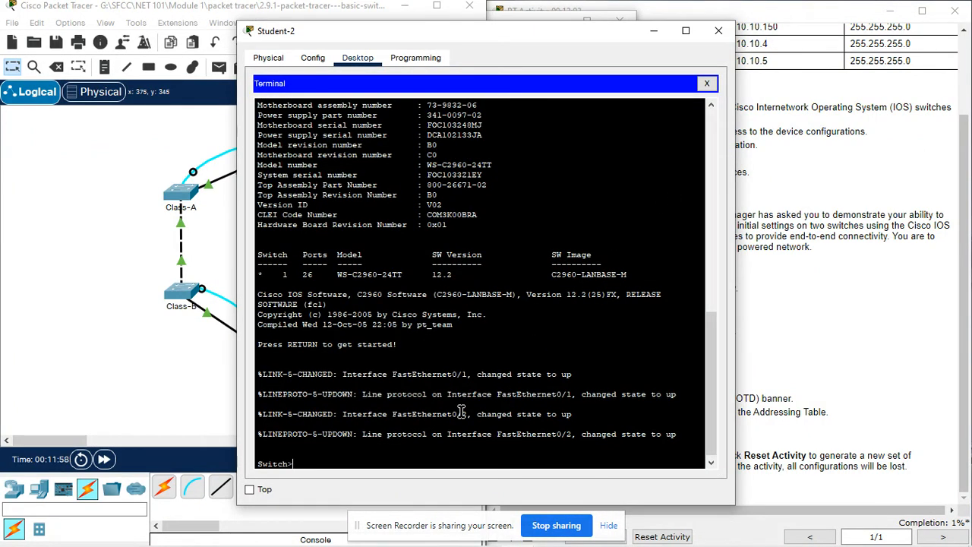
- Enter privileged mode with enable, then global configuration mode with configure terminal
text(enabl)
key(Tab)
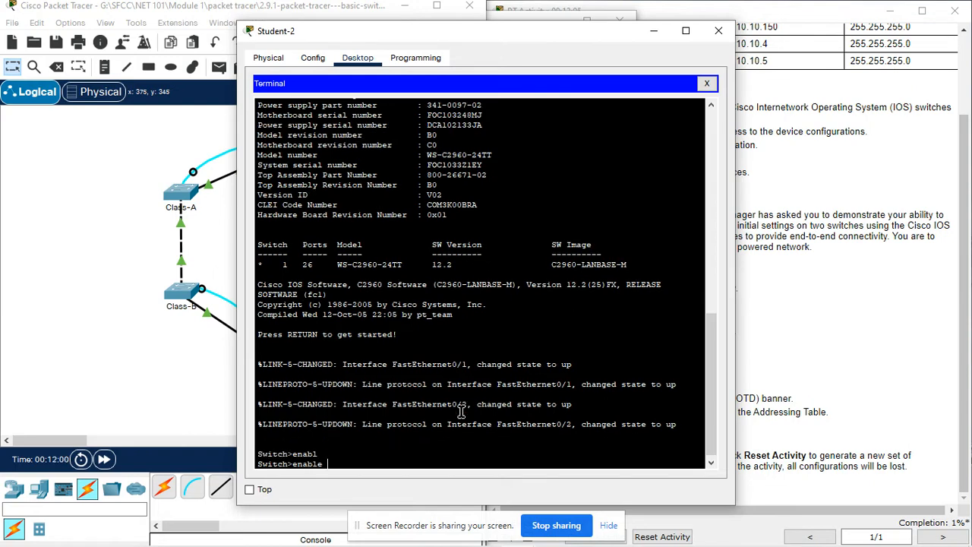
key(Return)
text(con)
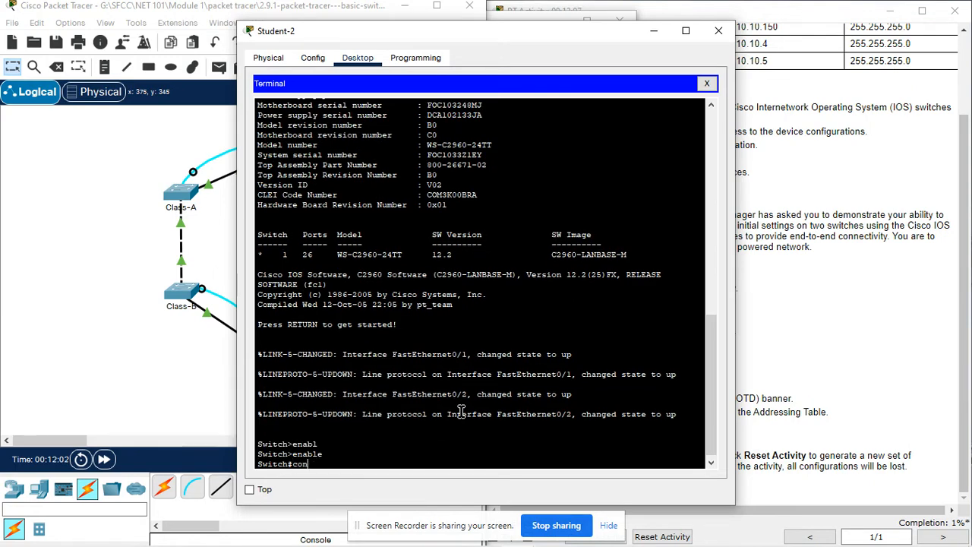
text(f)
key(Tab)
text(t)
key(Tab)
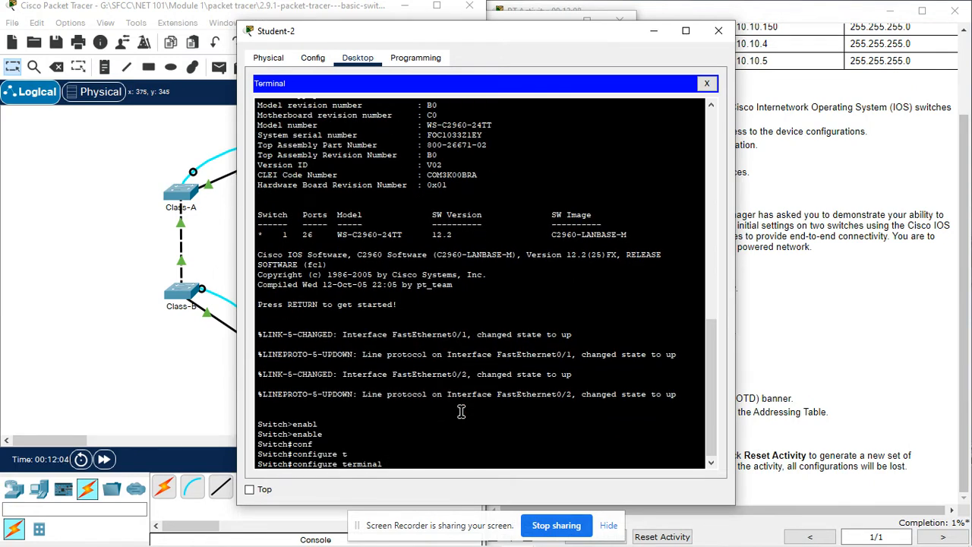
key(Return)
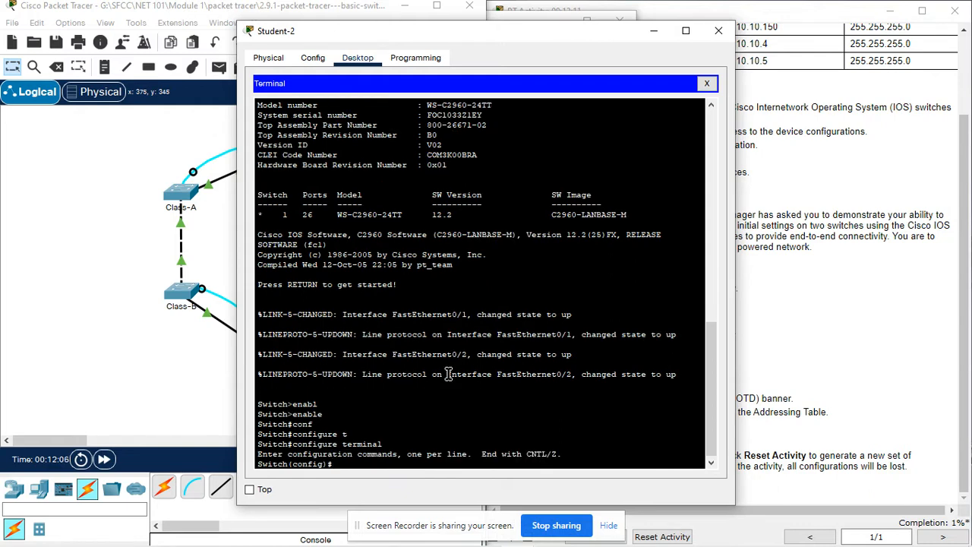
- Set the second switch's hostname to Class-B and bring up the activity requirements
text(host)
key(Tab)
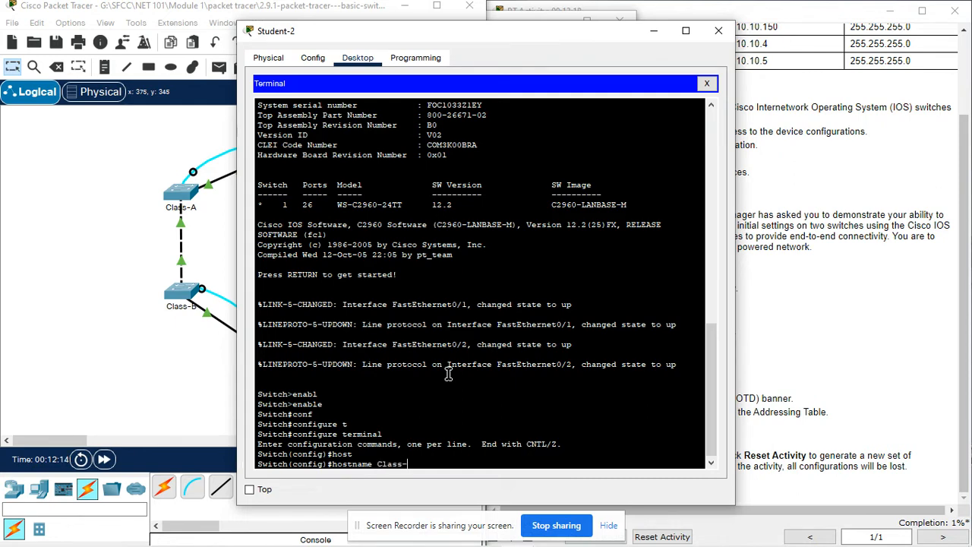
text(Class-B)
key(Return)
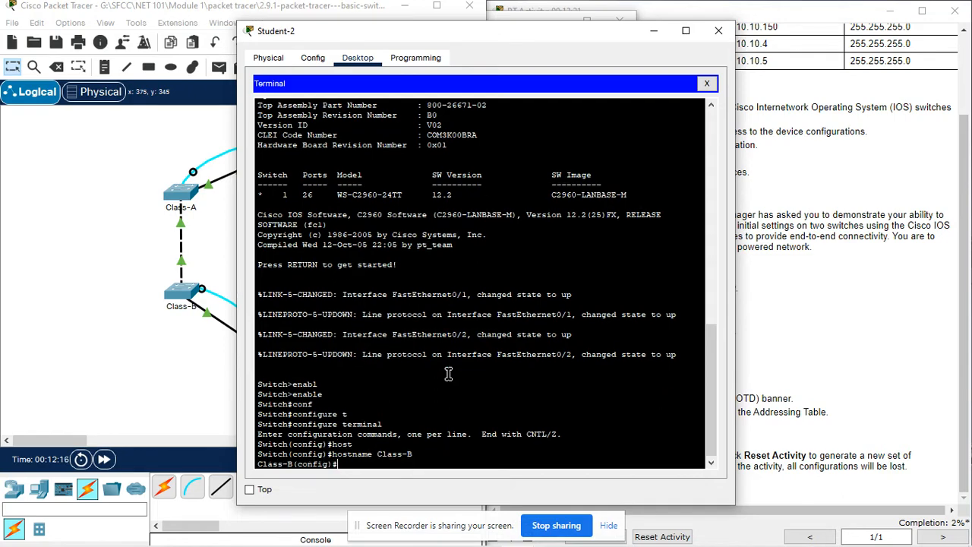
drag(431, 27, 275, 62)
click(711, 71)
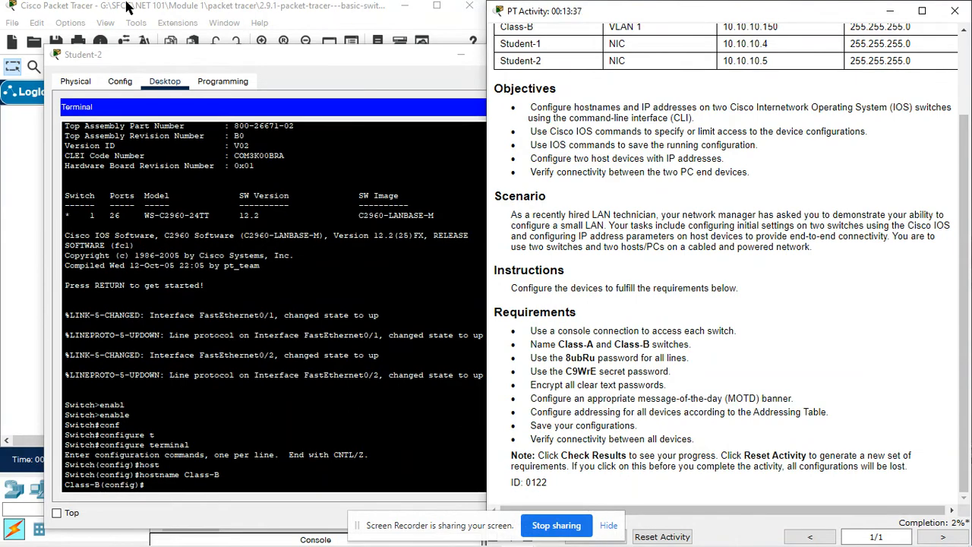
- Enter console line 0 configuration on Class-B
drag(281, 57, 274, 34)
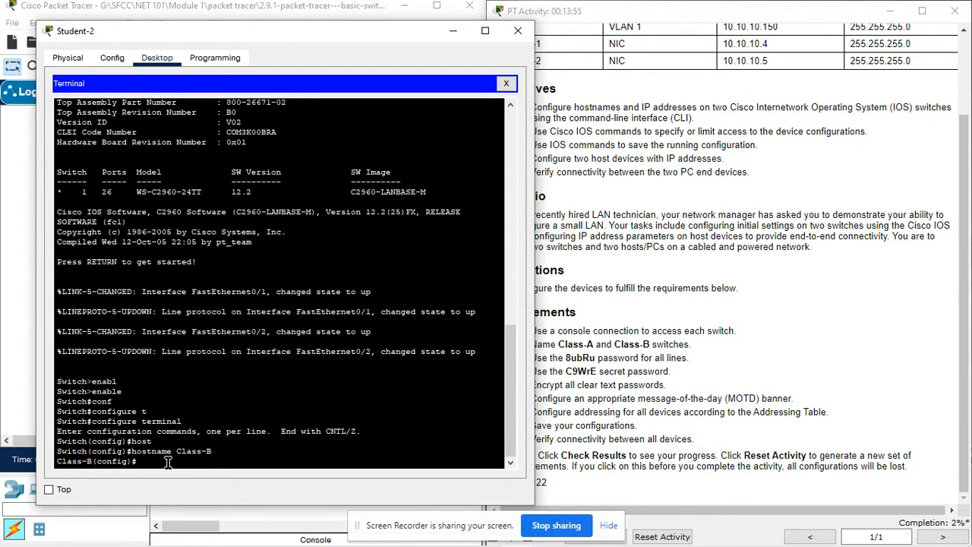
key(Tab)
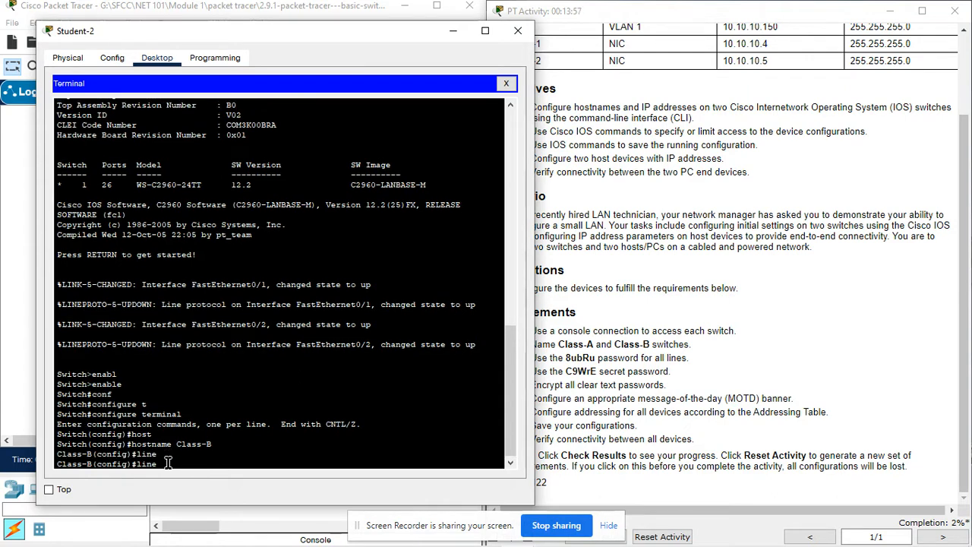
text(c)
key(Tab)
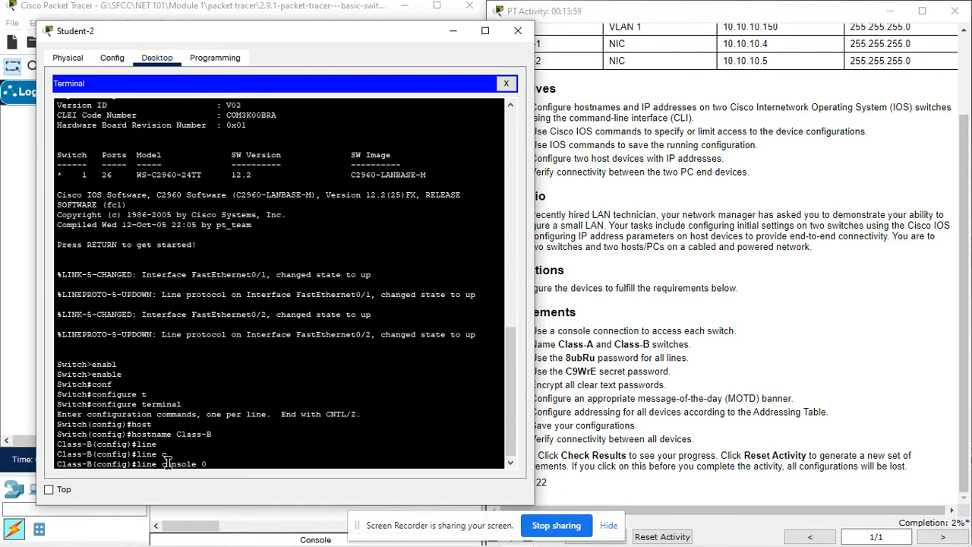
text(0)
key(Return)
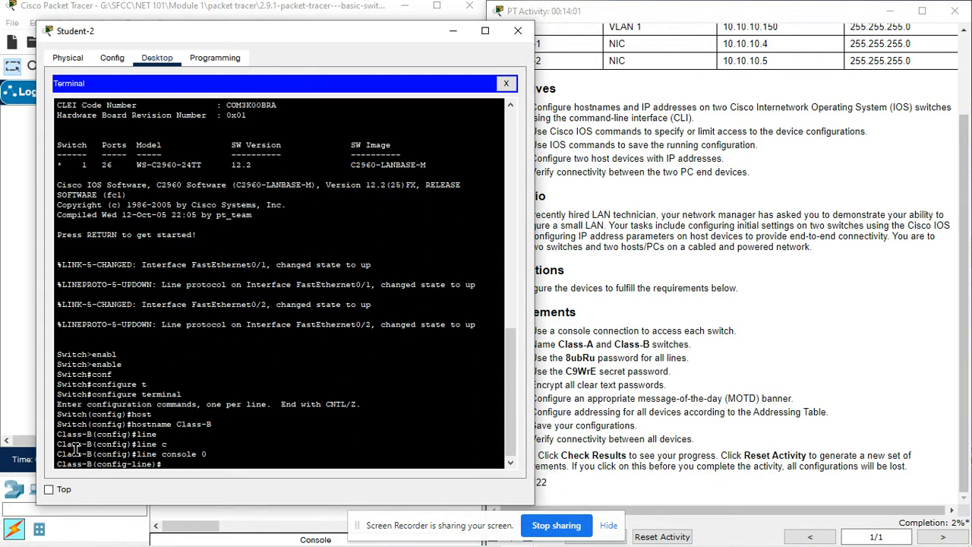
- Set console line 0's password to the one copied from the requirements and enable login
mouse_move(597, 357)
mouse_down()
mouse_move(569, 361)
mouse_move(596, 371)
mouse_move(596, 359)
mouse_up()
key(ctrl+c)
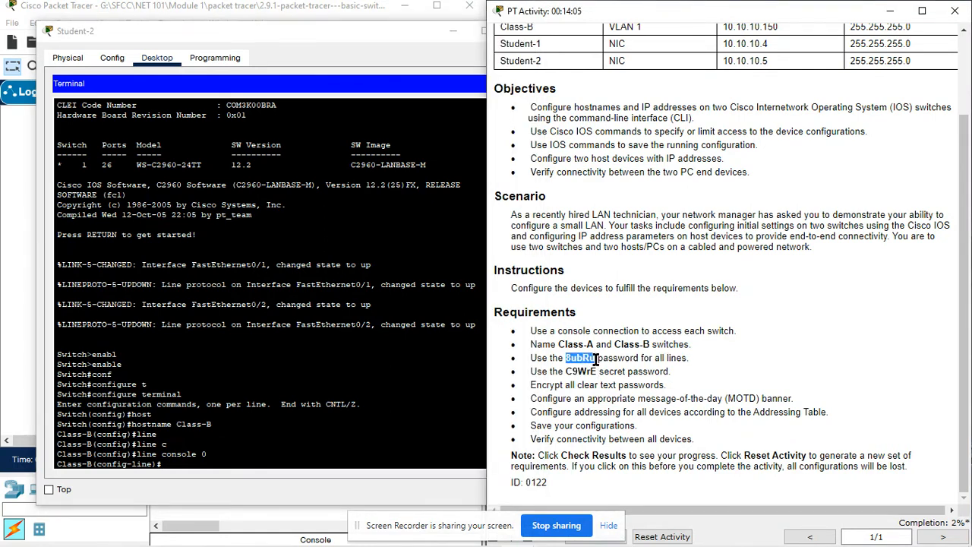
click(218, 464)
text(p)
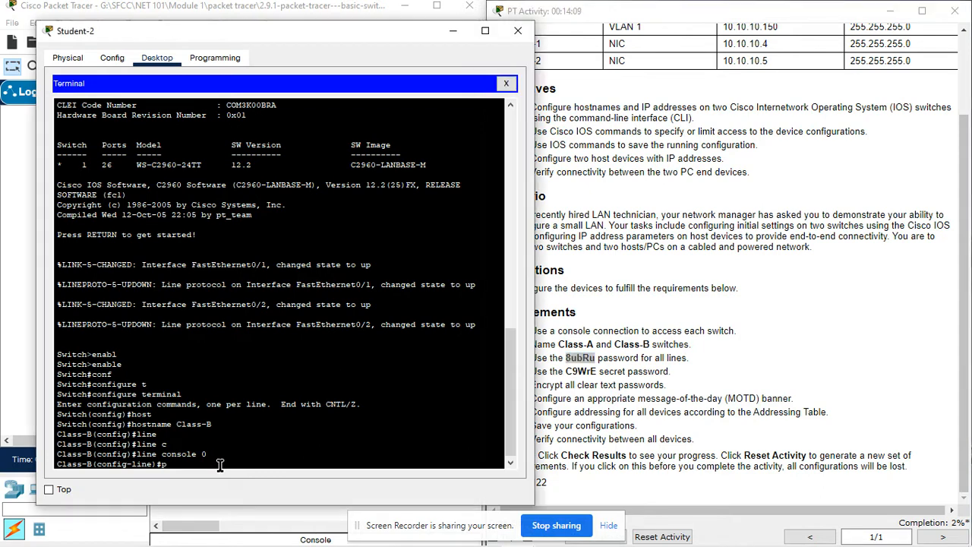
text(ass)
key(Tab)
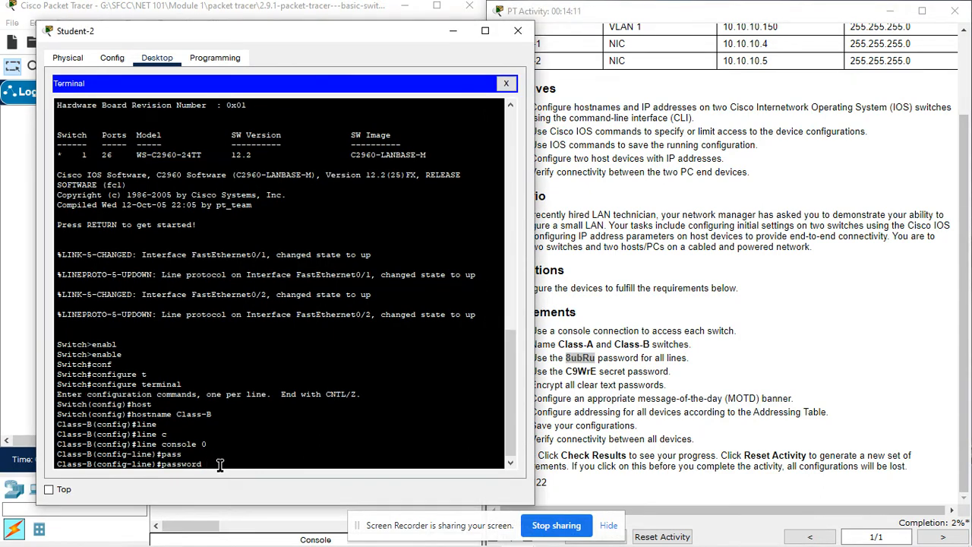
right_click(272, 453)
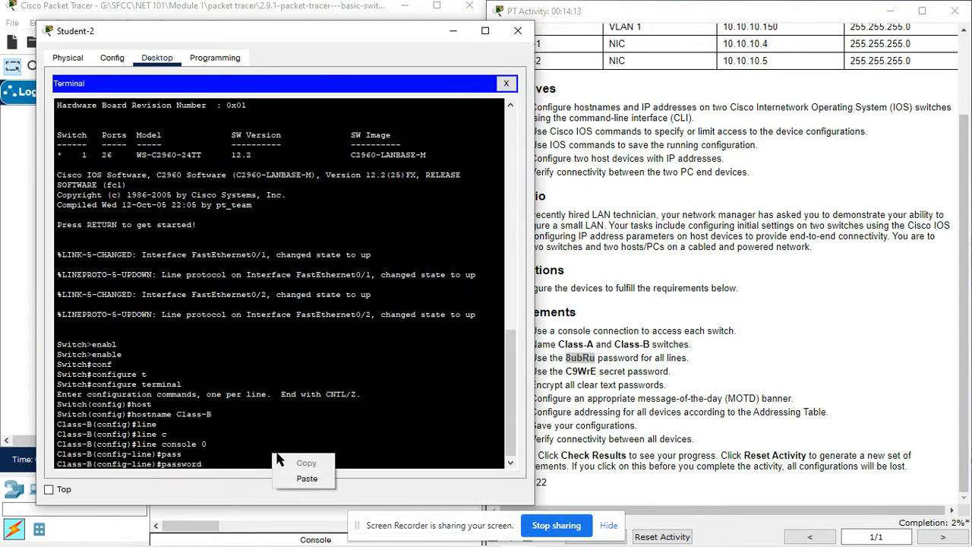
click(314, 481)
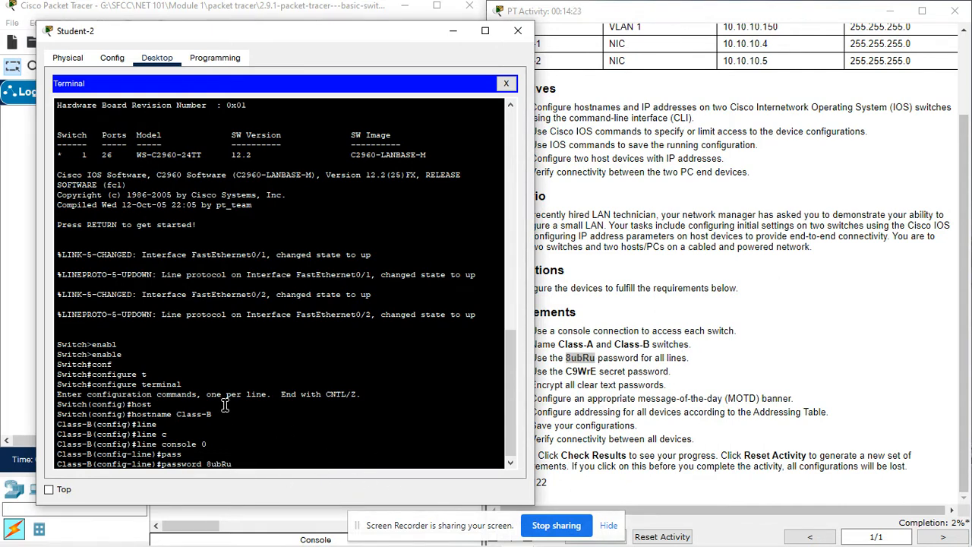
key(Return)
text(lo)
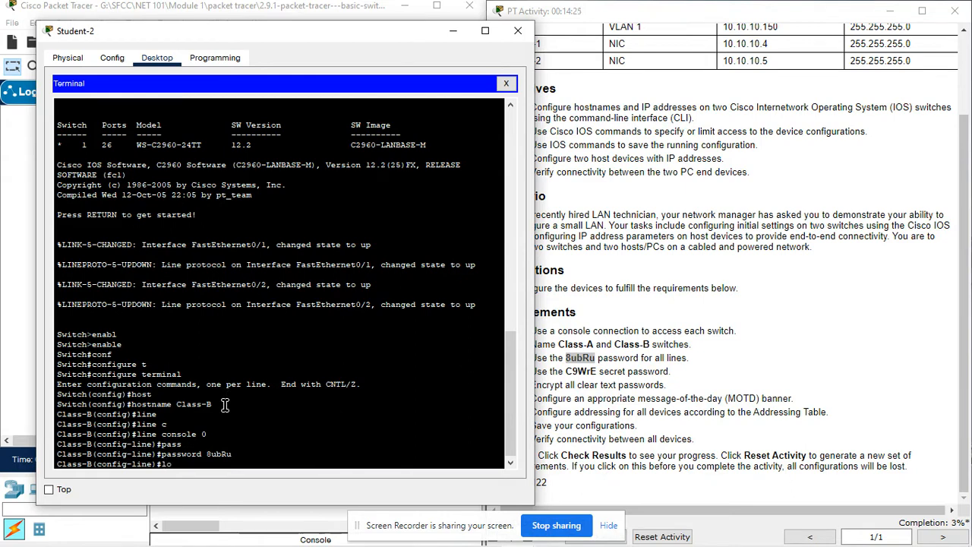
text(gin)
key(Tab)
key(Return)
key(Return)
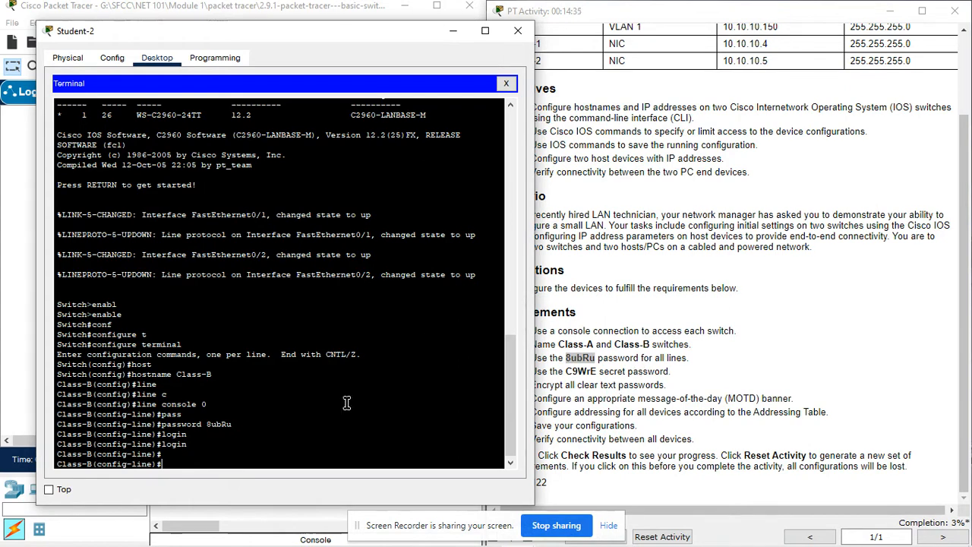
- Reopen Student-1's terminal and enter line console 0 on Class-A
click(23, 372)
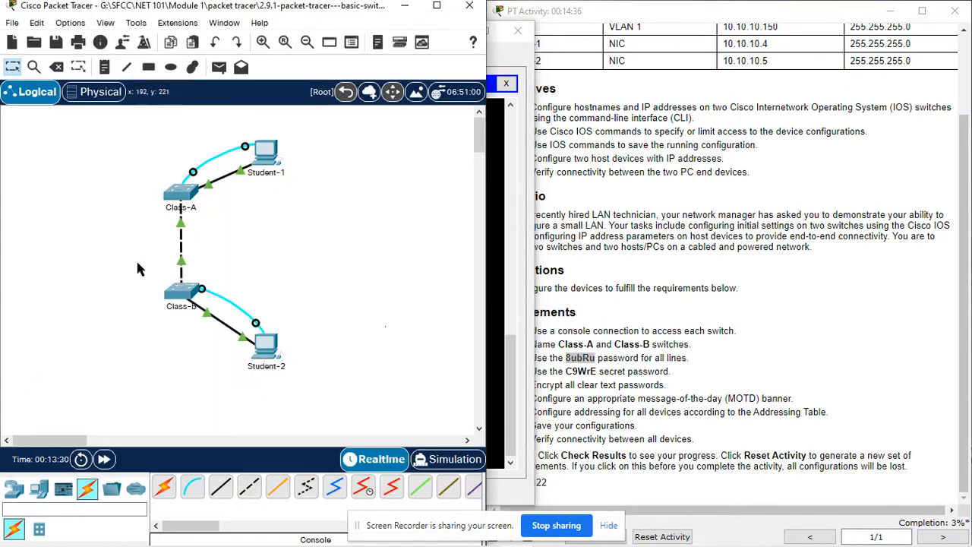
click(271, 160)
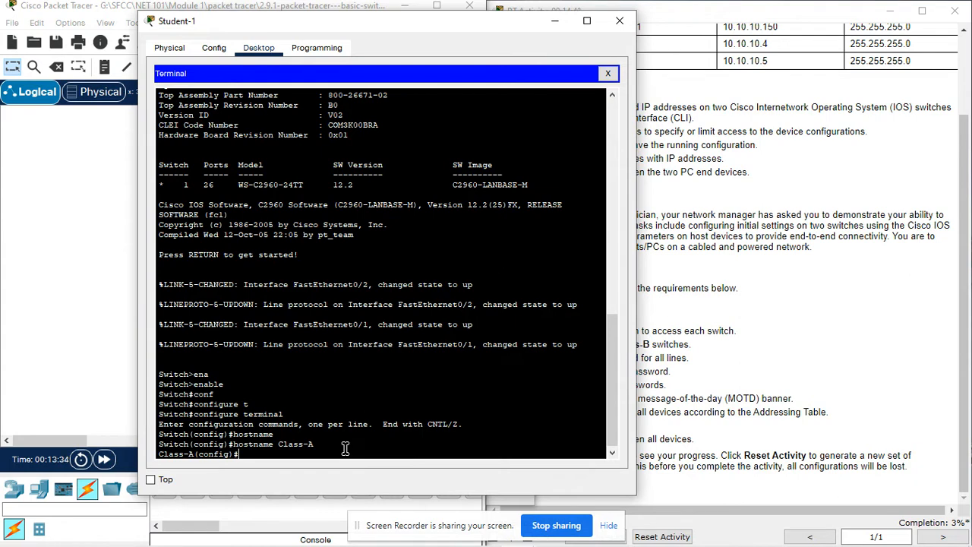
text(lin)
key(Tab)
text(c)
key(Tab)
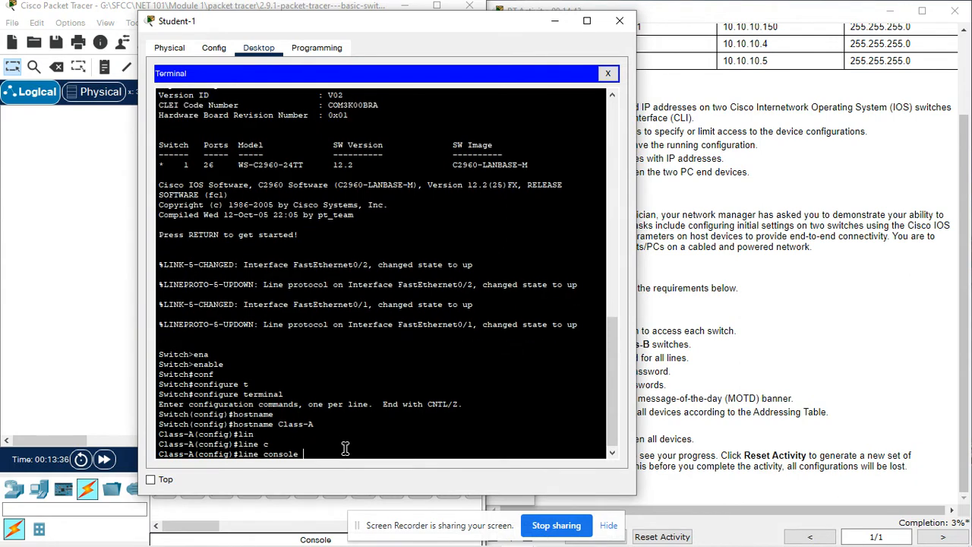
text(0)
key(Return)
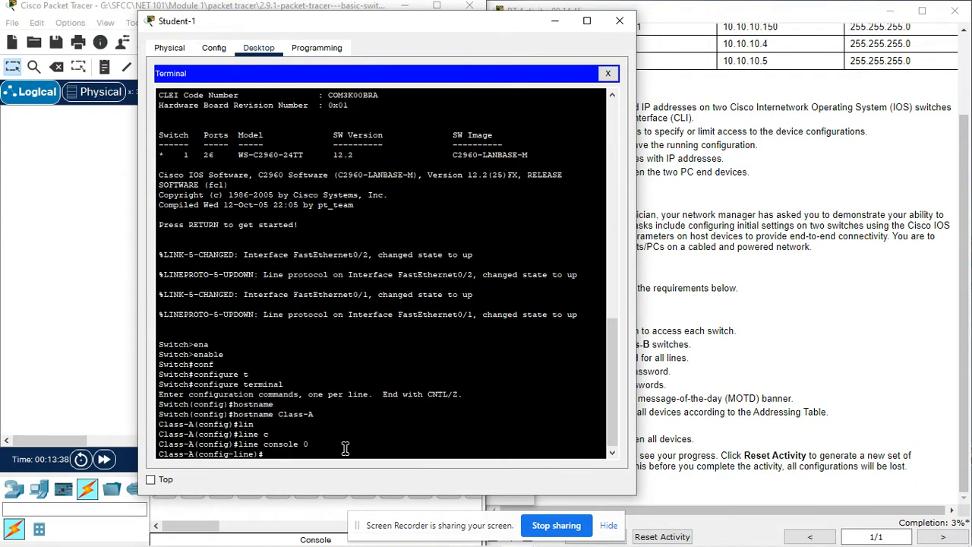
- Paste the required line password on Class-A's console line, enable login, and review the requirements
text(passw)
key(Tab)
right_click(345, 450)
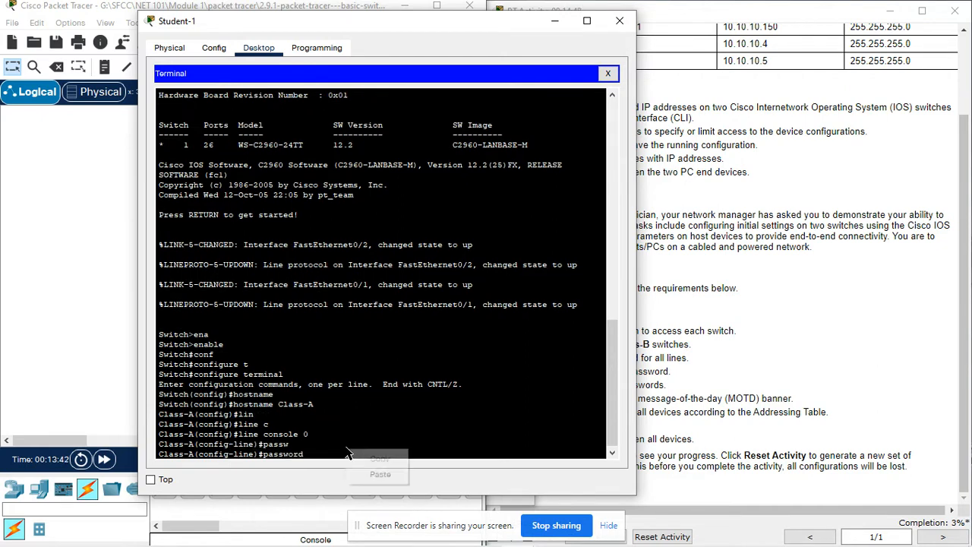
click(369, 474)
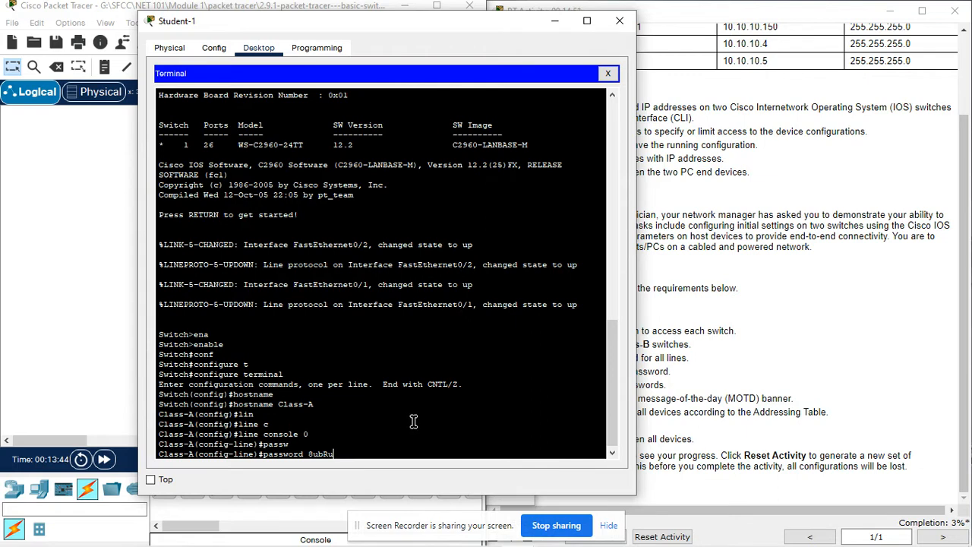
key(Return)
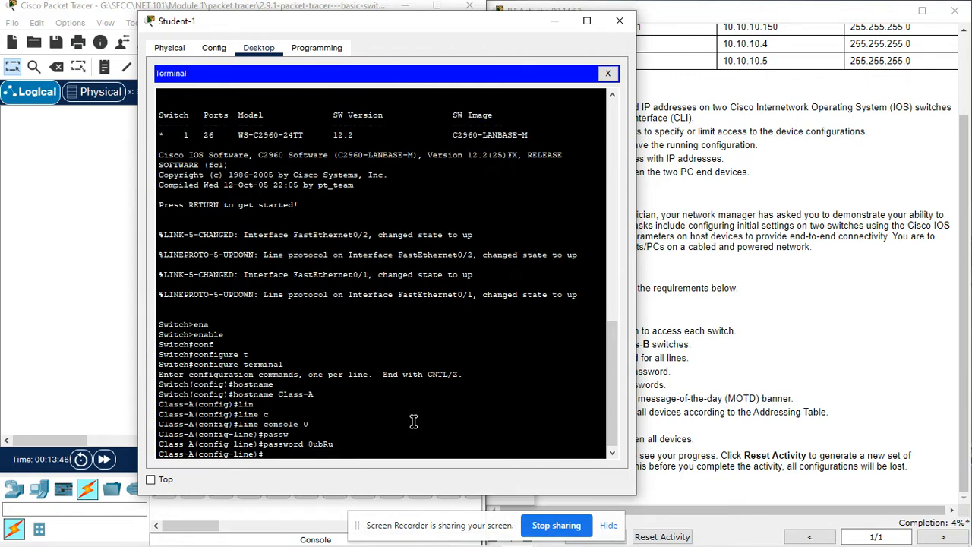
text(login)
key(Tab)
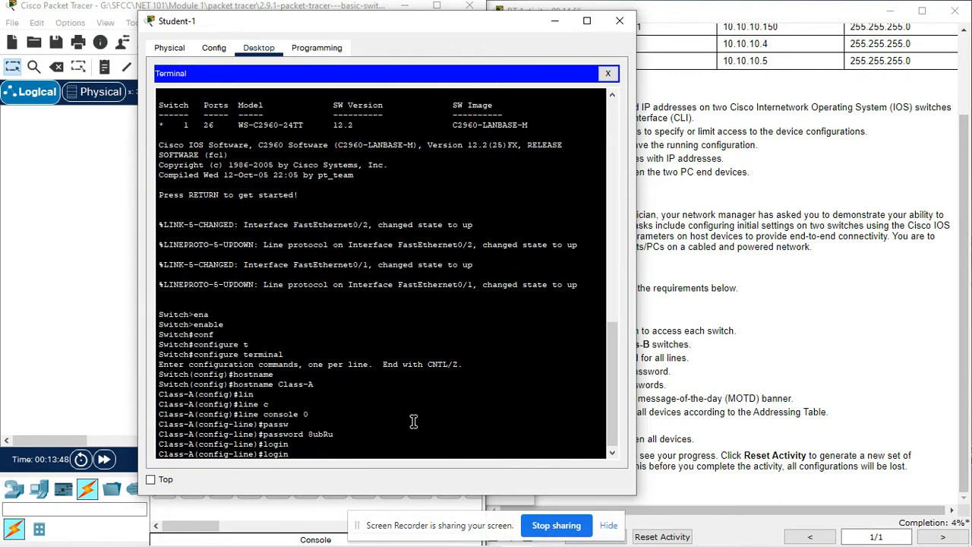
key(Return)
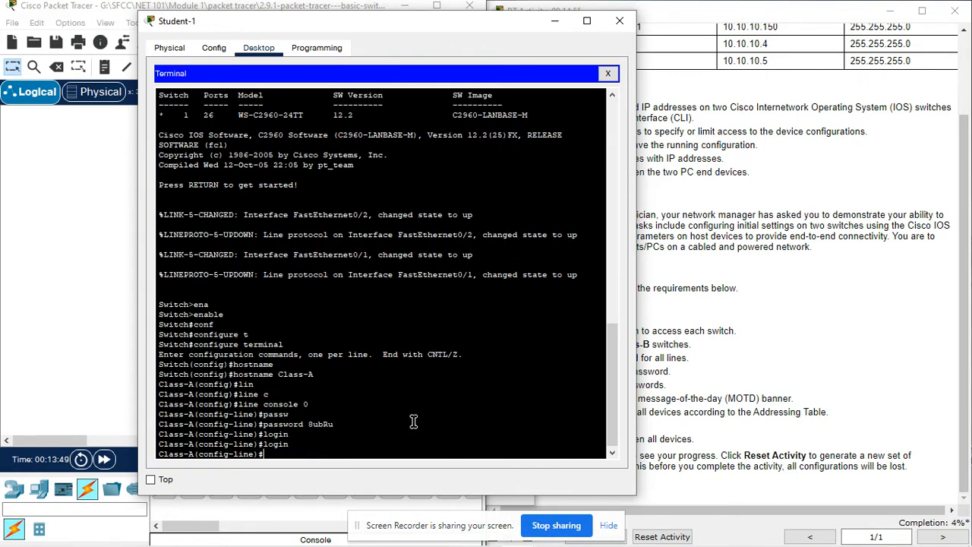
click(720, 329)
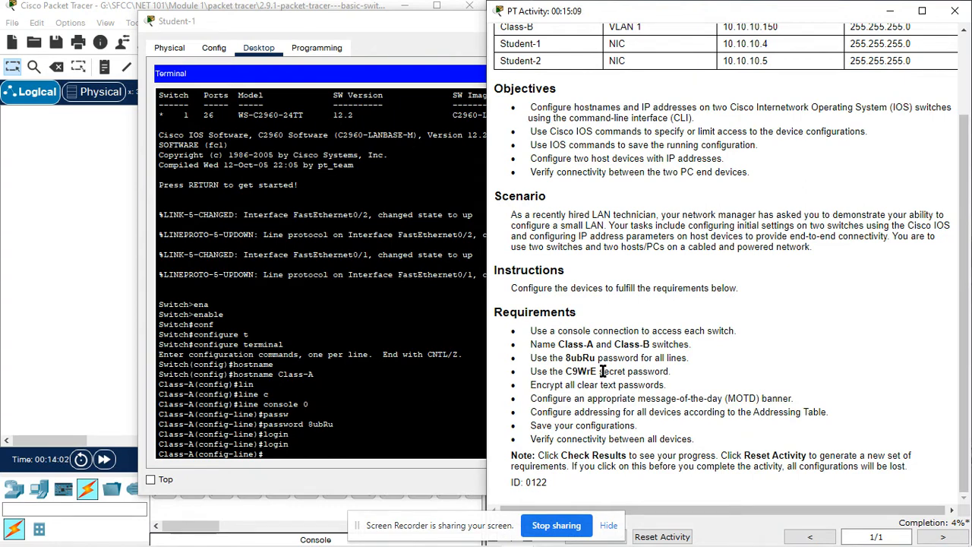
click(287, 453)
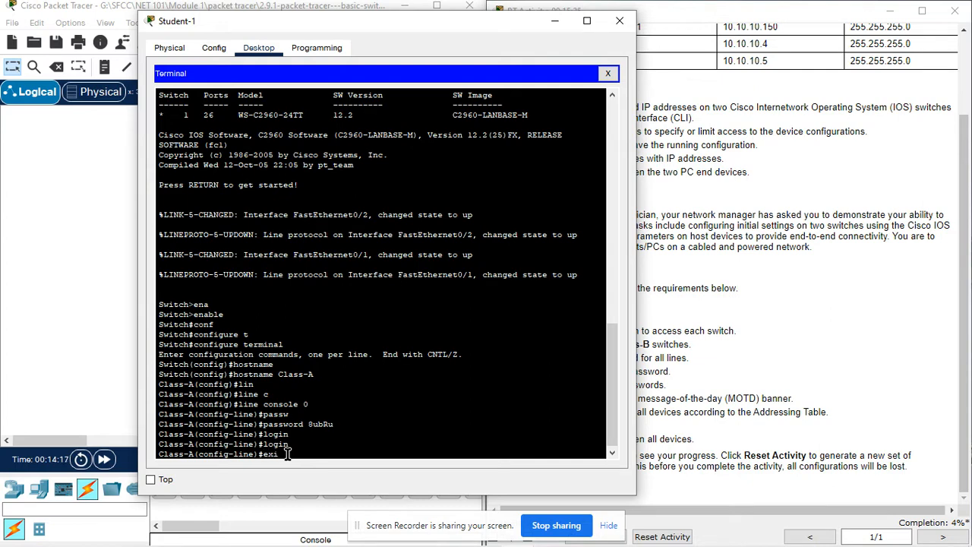
- Enter line vty 0 15 configuration on Class-A
key(Return)
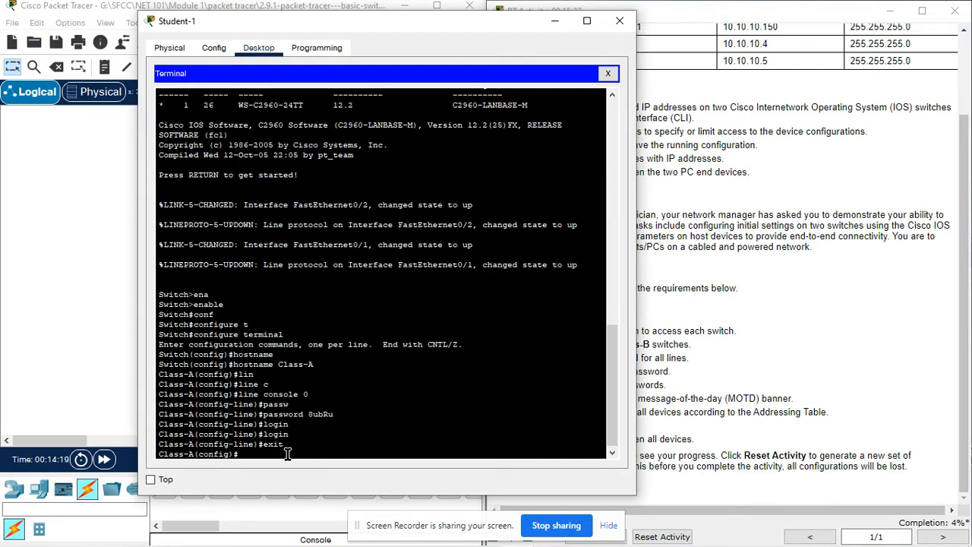
text(lin)
key(Tab)
text(v)
key(Tab)
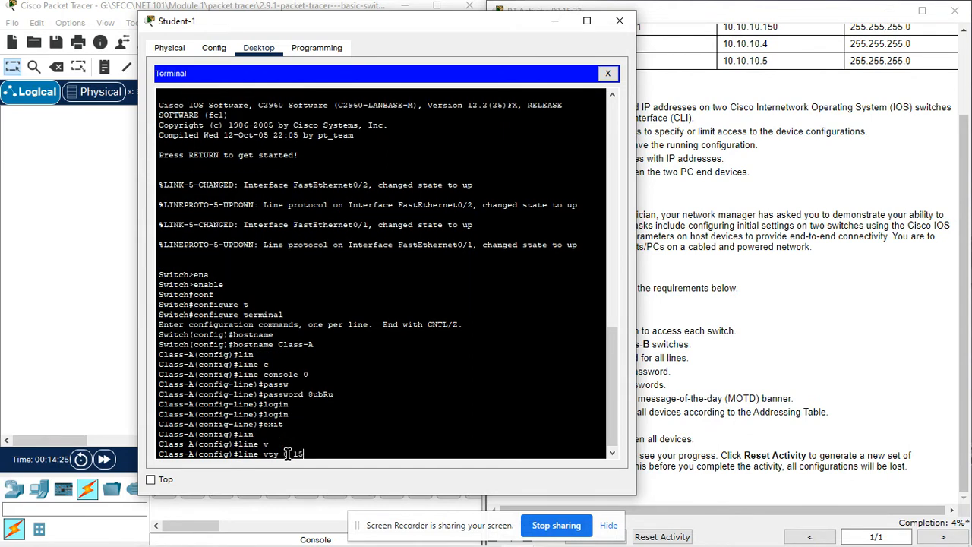
text(0 15)
key(Return)
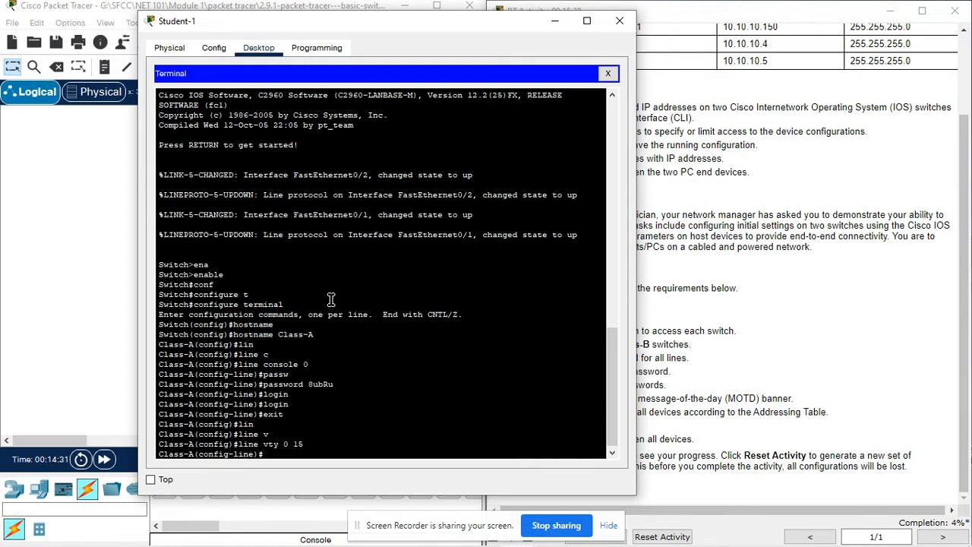
- Set the pasted line password on Class-A's vty lines and enable login
text(pas)
key(Tab)
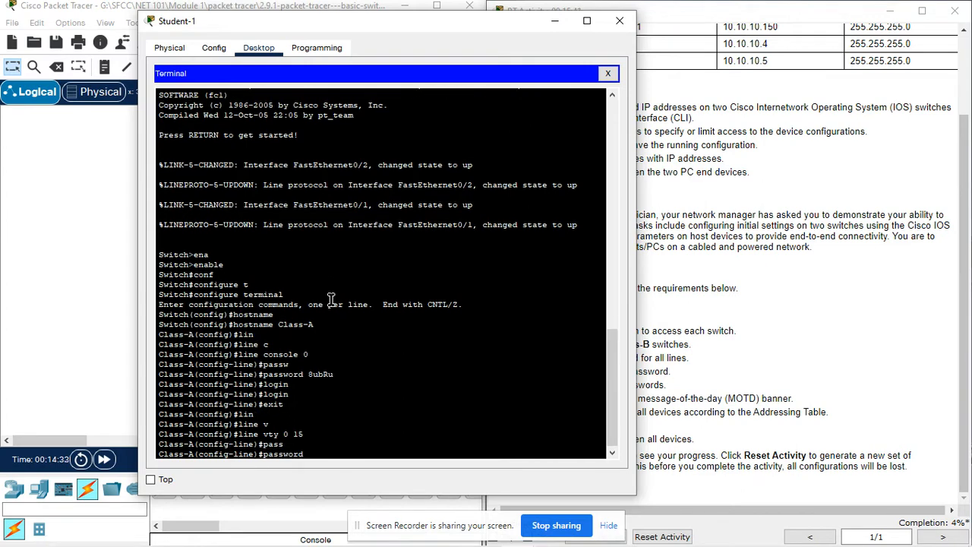
right_click(404, 448)
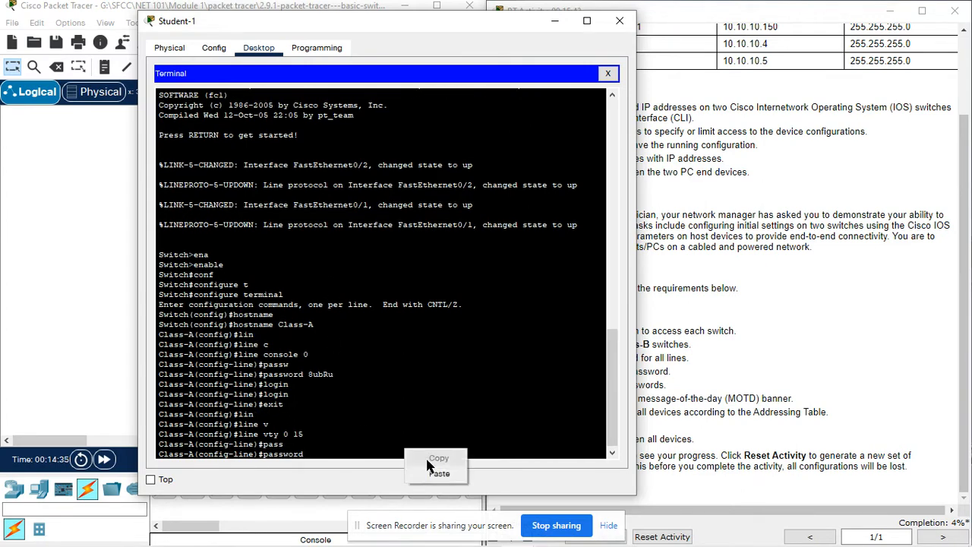
click(439, 473)
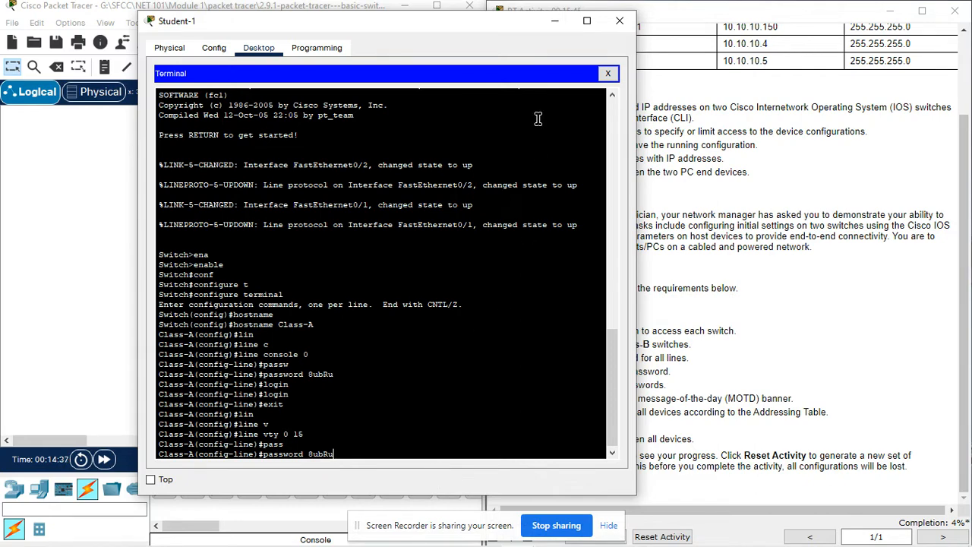
drag(497, 20, 407, 34)
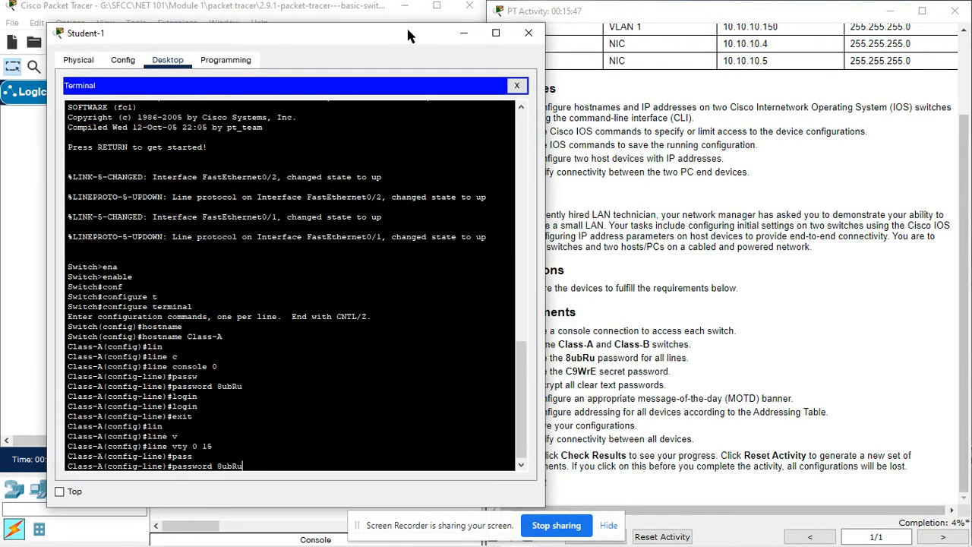
key(Return)
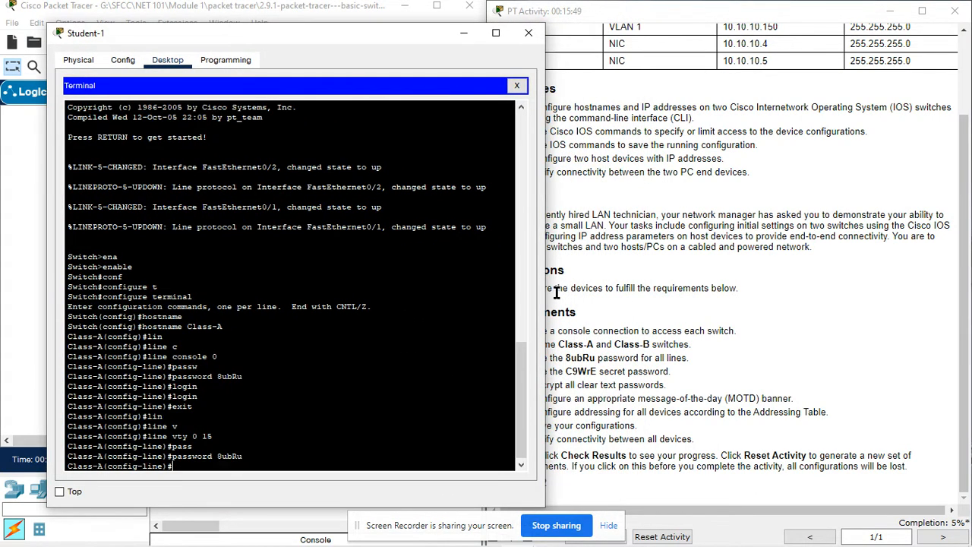
text(login)
key(Tab)
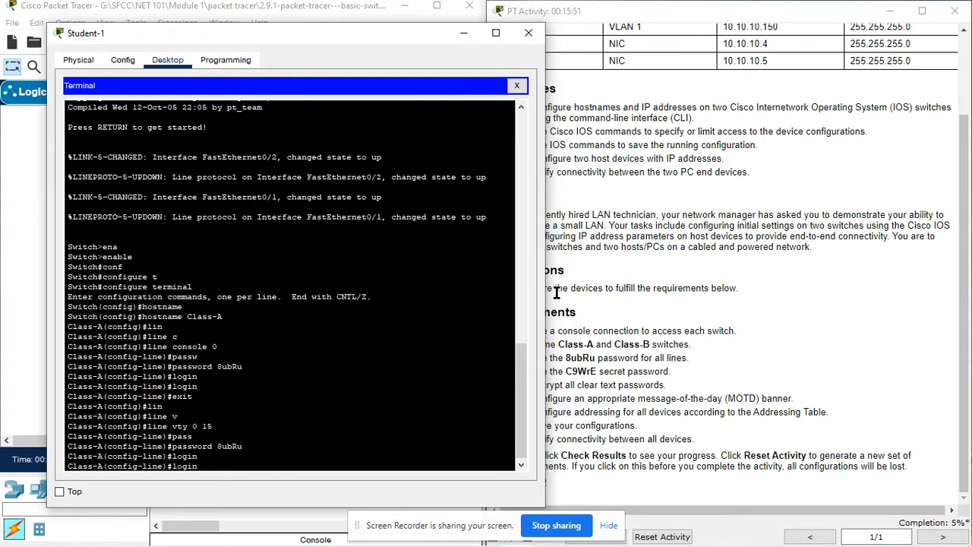
key(Return)
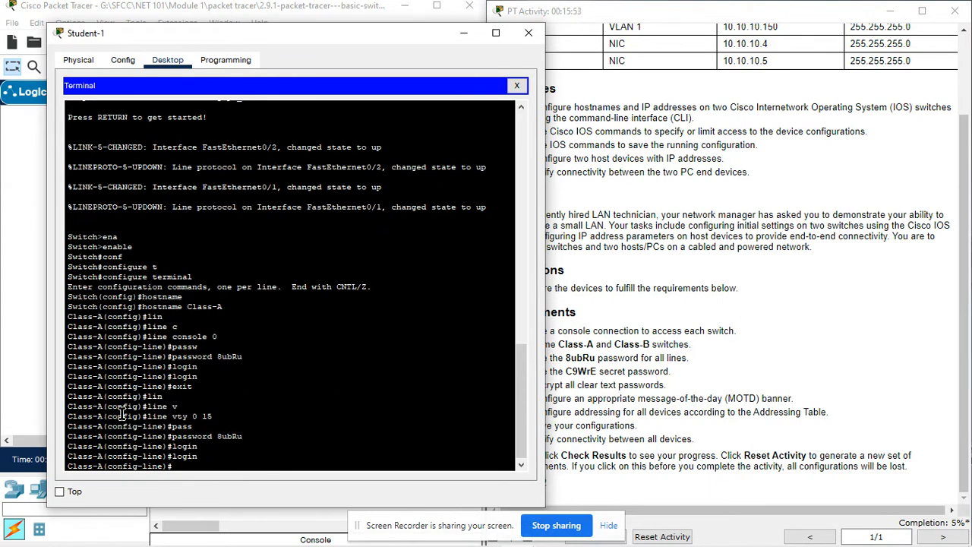
- In Student-2's terminal, exit console configuration and enter line vty 0 15 on Class-B
click(25, 387)
click(243, 383)
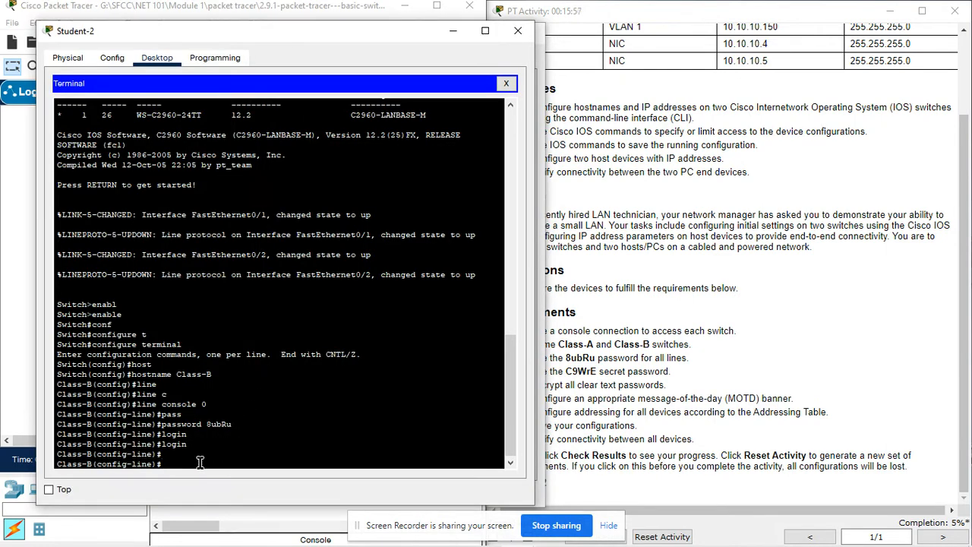
text(exit)
key(Return)
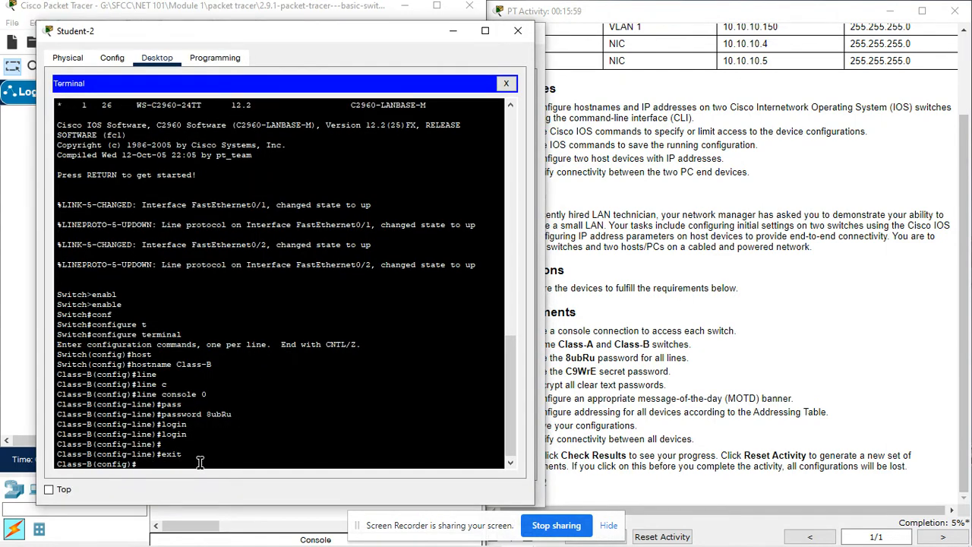
text(lin)
key(Tab)
text(v)
key(Tab)
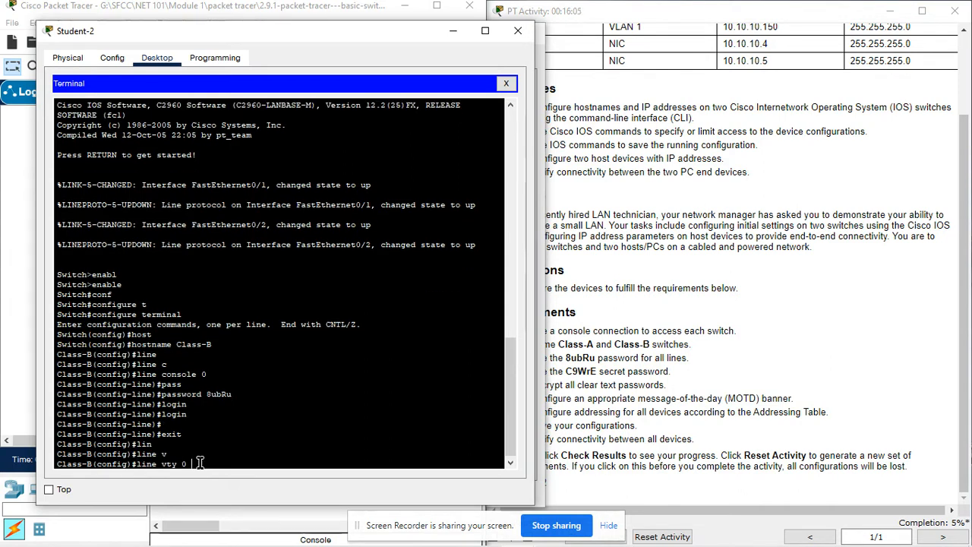
text(0 15)
key(Return)
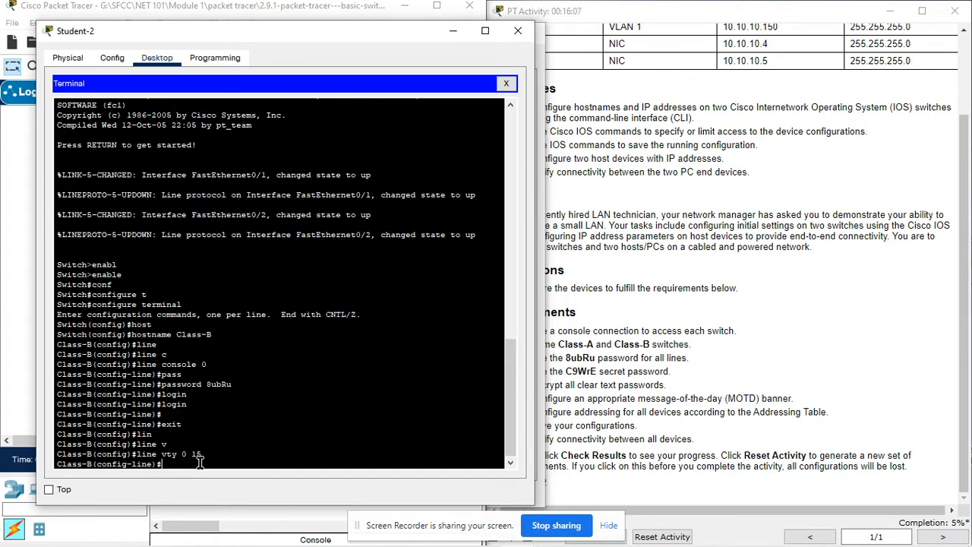
- Set the pasted line password on Class-B's vty lines and enable login
text(pass)
key(Tab)
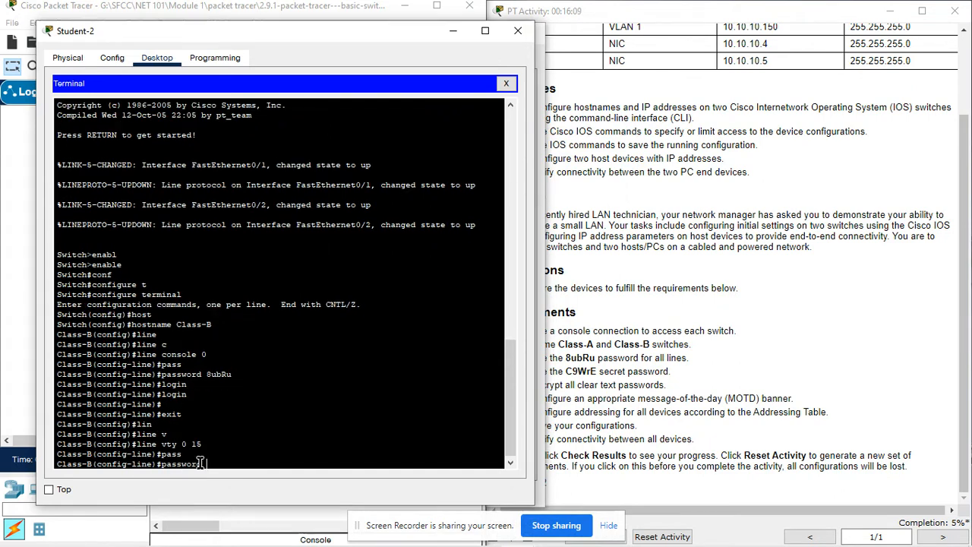
right_click(301, 460)
click(332, 486)
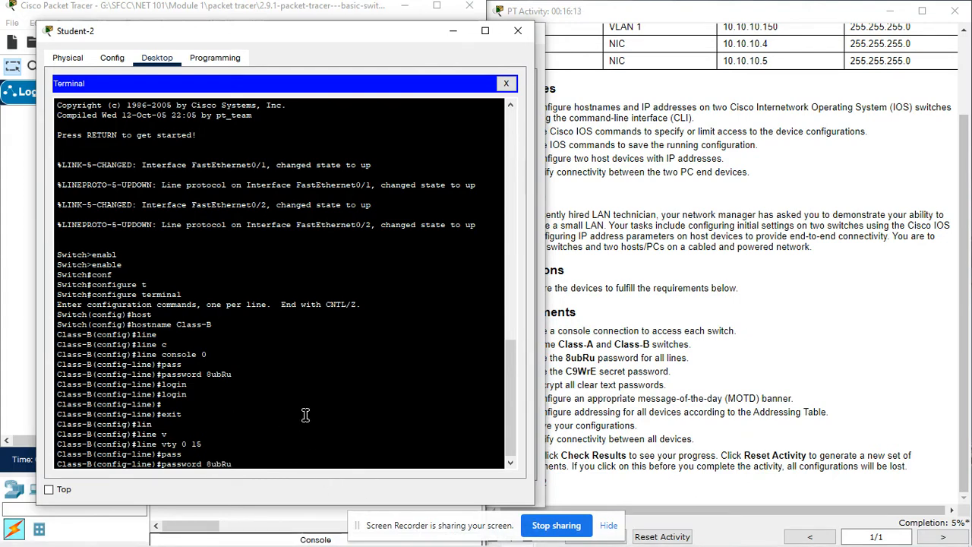
key(Return)
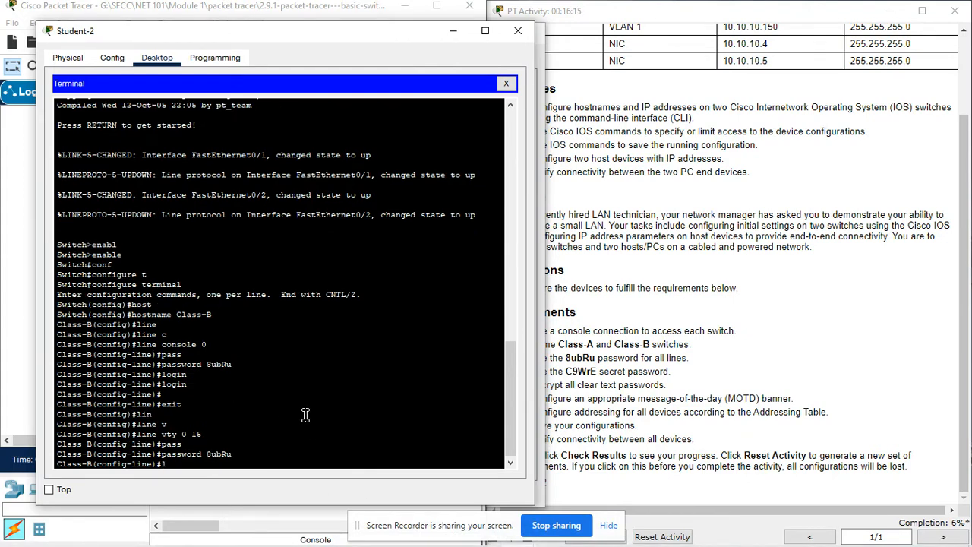
text(login)
key(Tab)
key(Return)
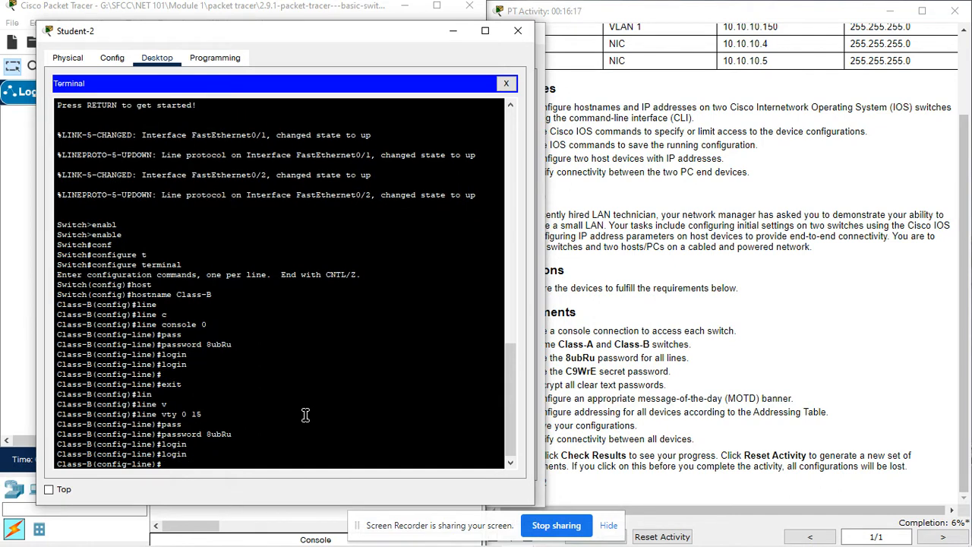
key(Return)
key(Return)
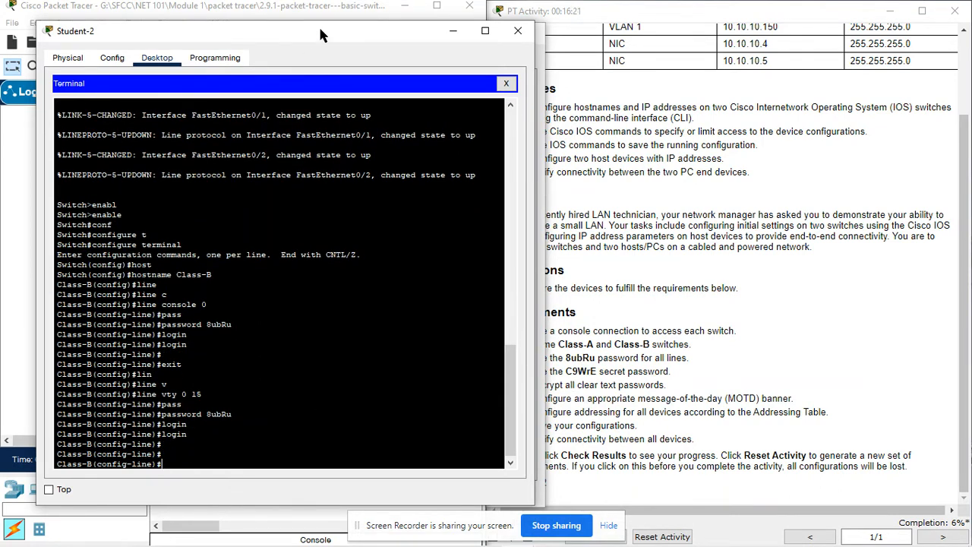
drag(319, 30, 306, 30)
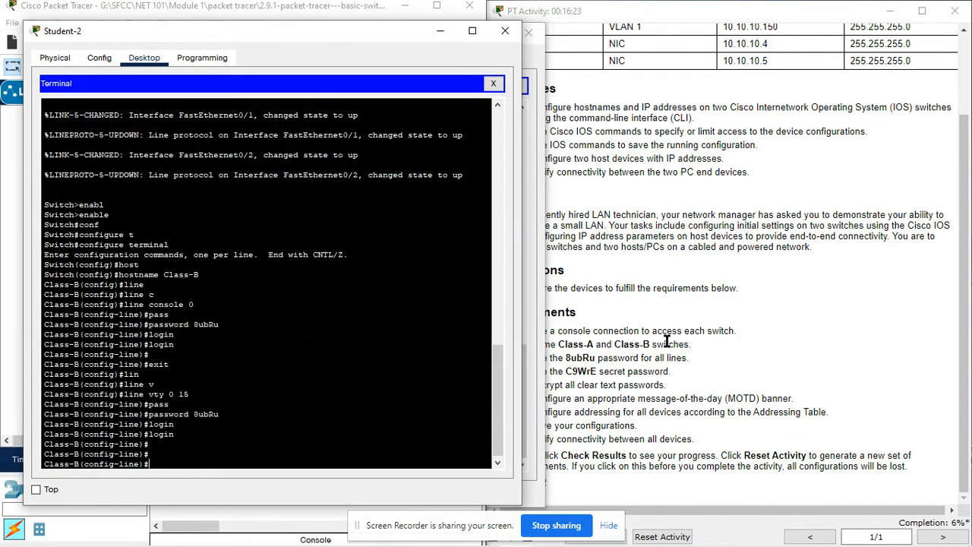
- Copy the secret from the requirements and set it as Class-B's enable secret
click(590, 372)
drag(568, 371, 597, 373)
key(ctrl+c)
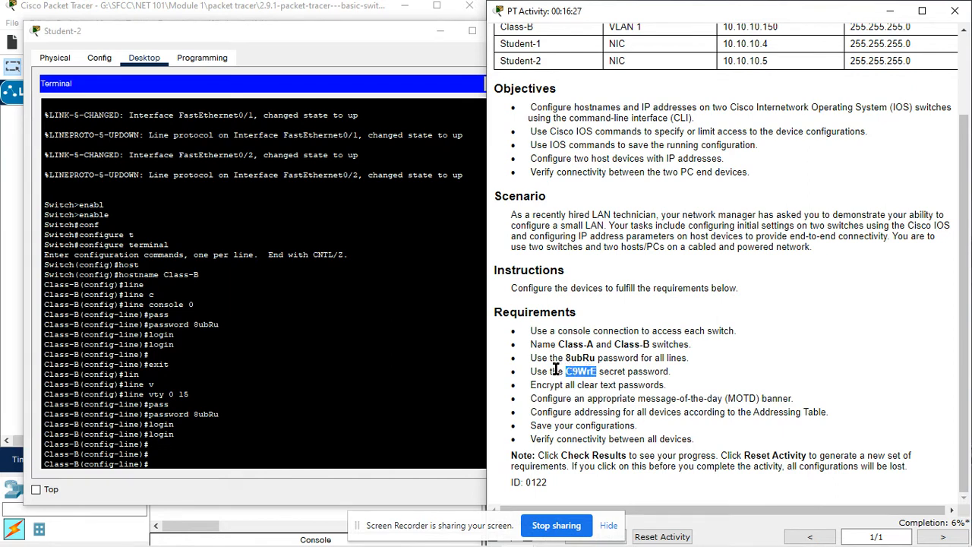
click(263, 462)
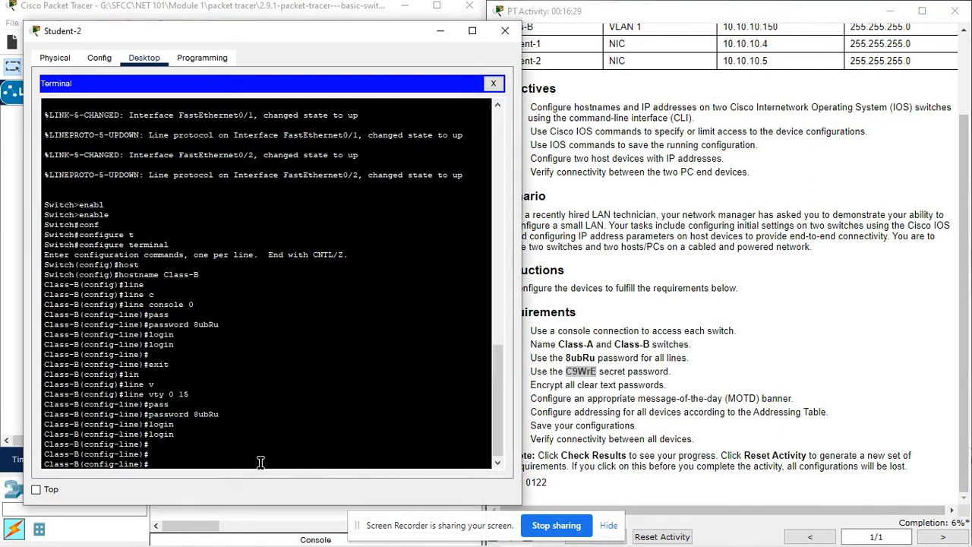
text(exit)
key(Return)
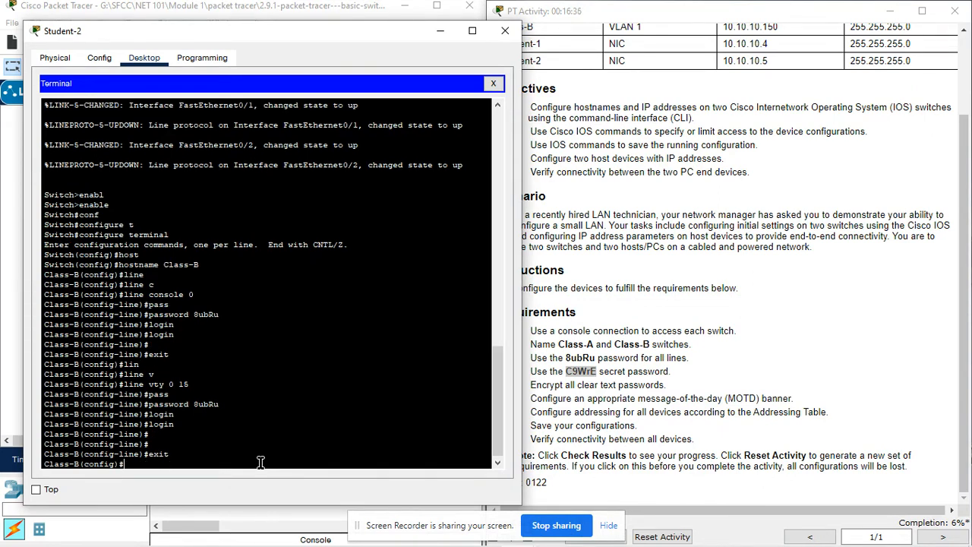
text(enable)
key(Tab)
text(s)
key(Tab)
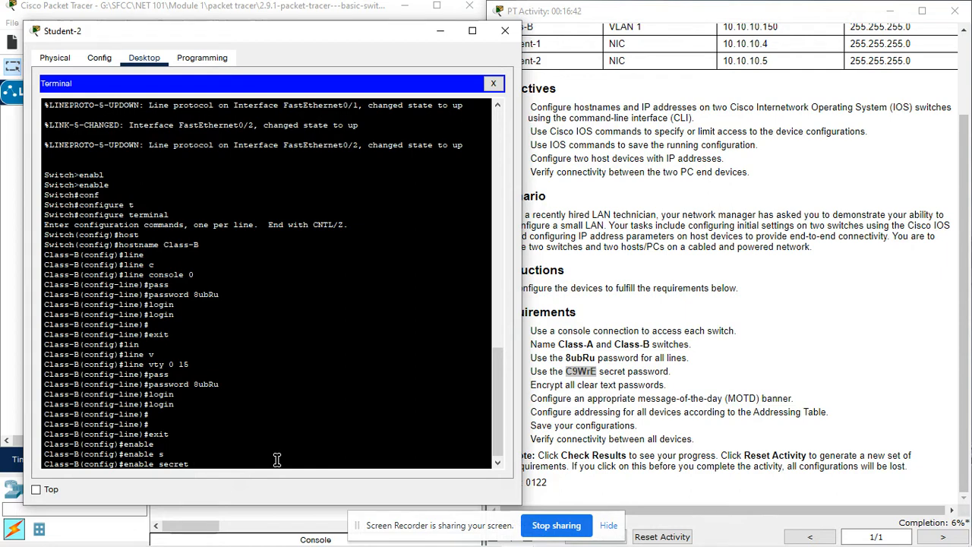
right_click(278, 461)
click(307, 486)
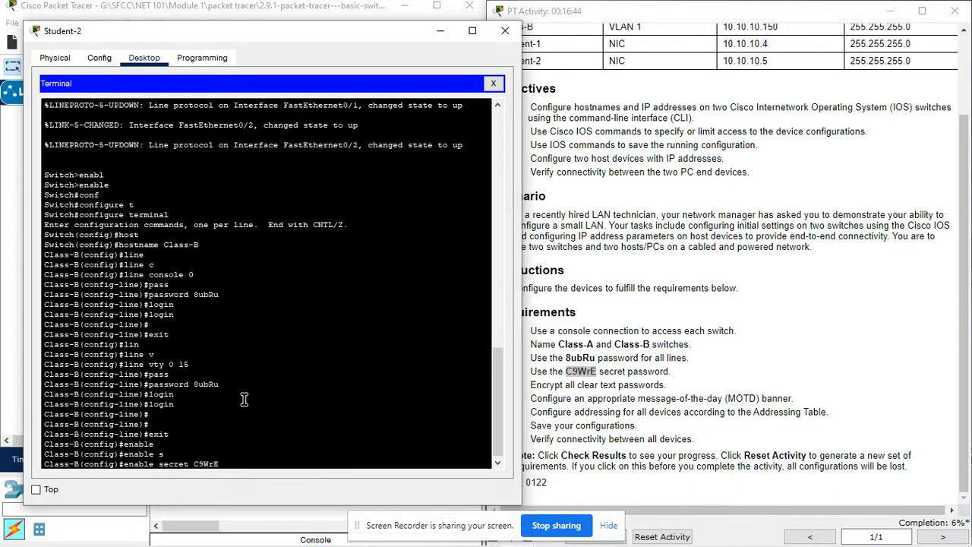
key(Return)
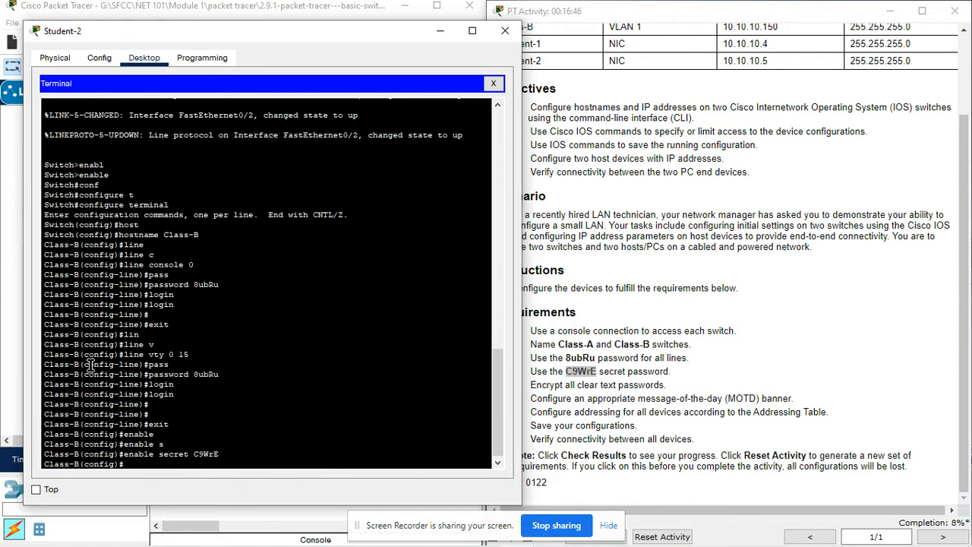
click(9, 398)
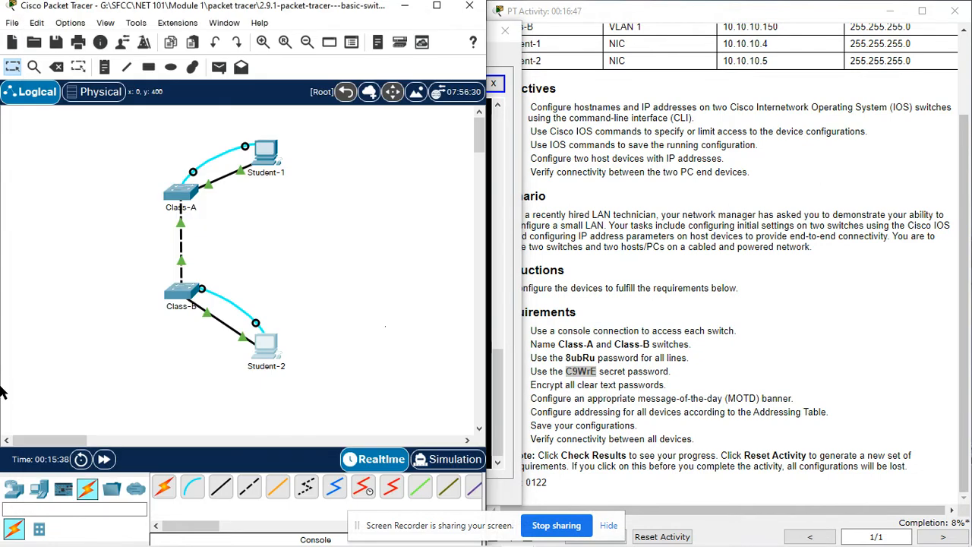
- Leave vty line configuration and set the pasted enable secret password on Class-A
click(256, 161)
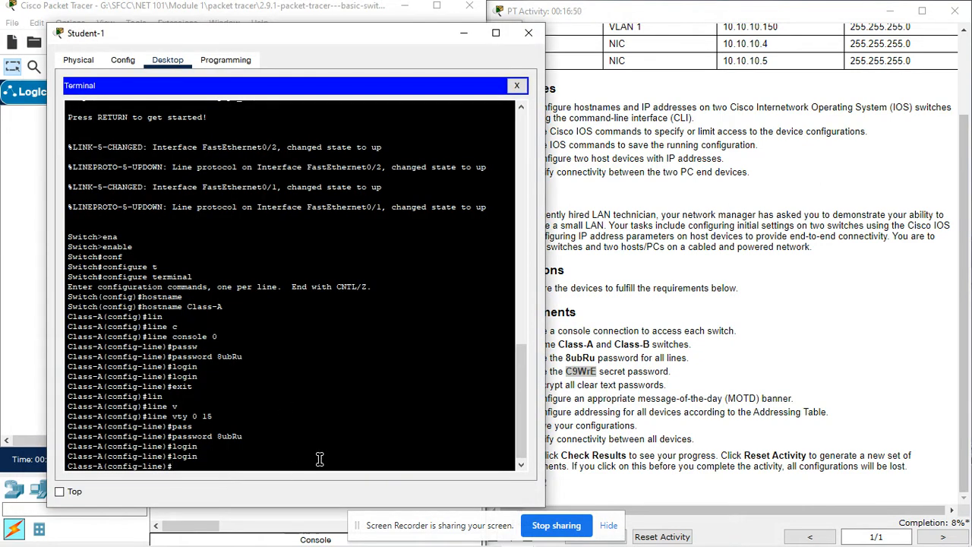
text(exit)
key(Return)
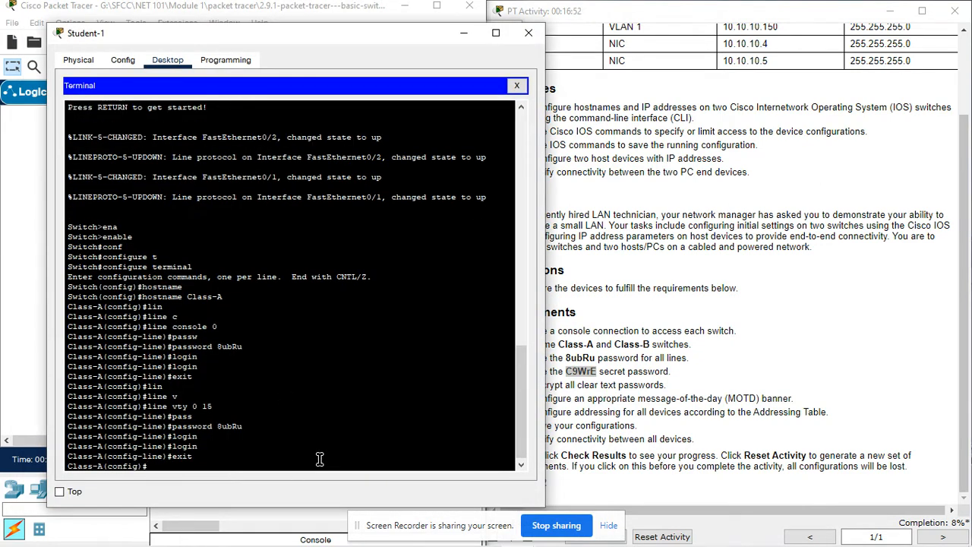
text(ena)
key(Tab)
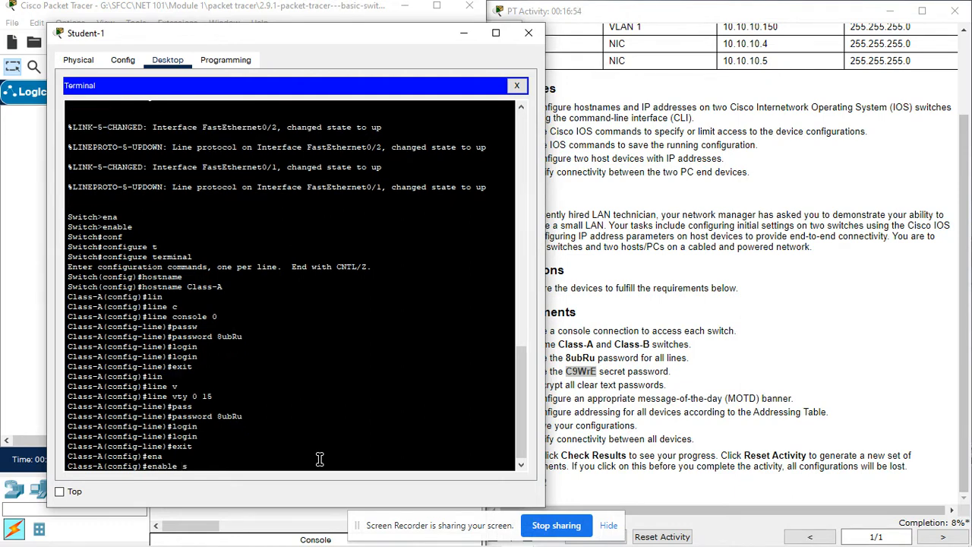
text(s)
key(Tab)
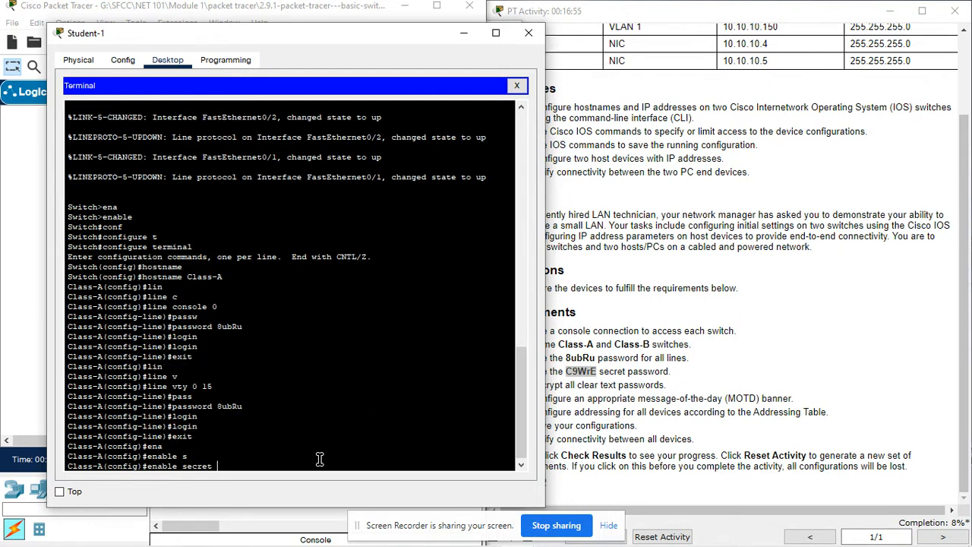
right_click(281, 465)
click(317, 492)
key(Return)
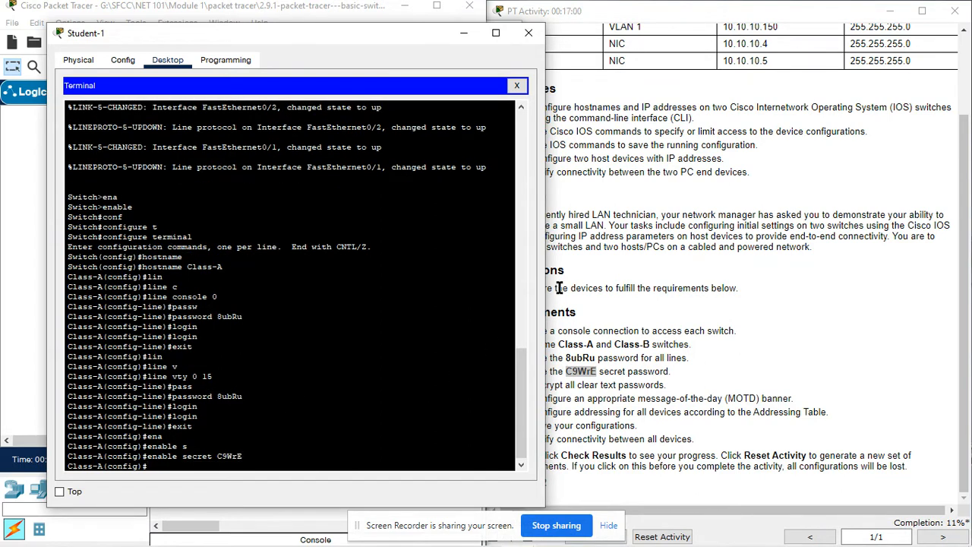
- Enable service password-encryption on Class-A after checking the activity instructions
click(601, 372)
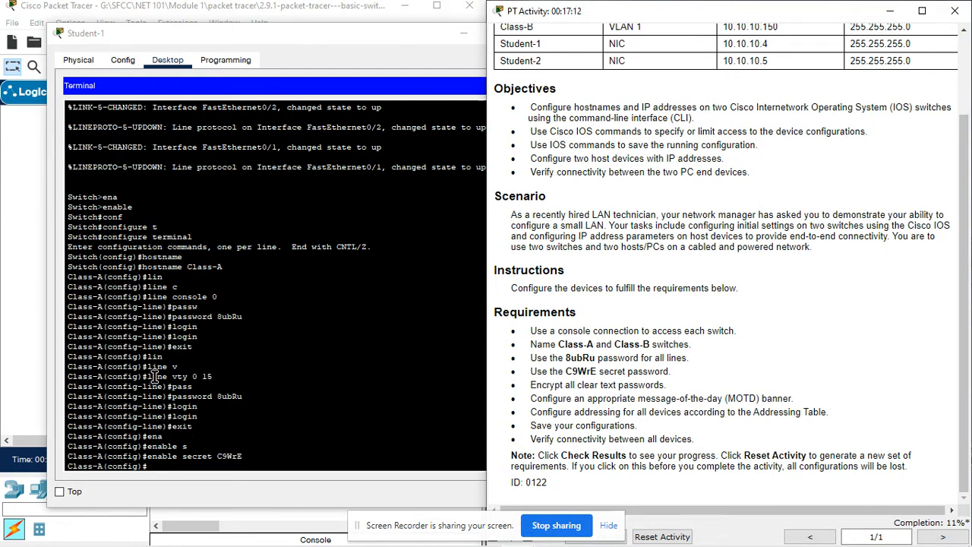
click(215, 467)
text(sr)
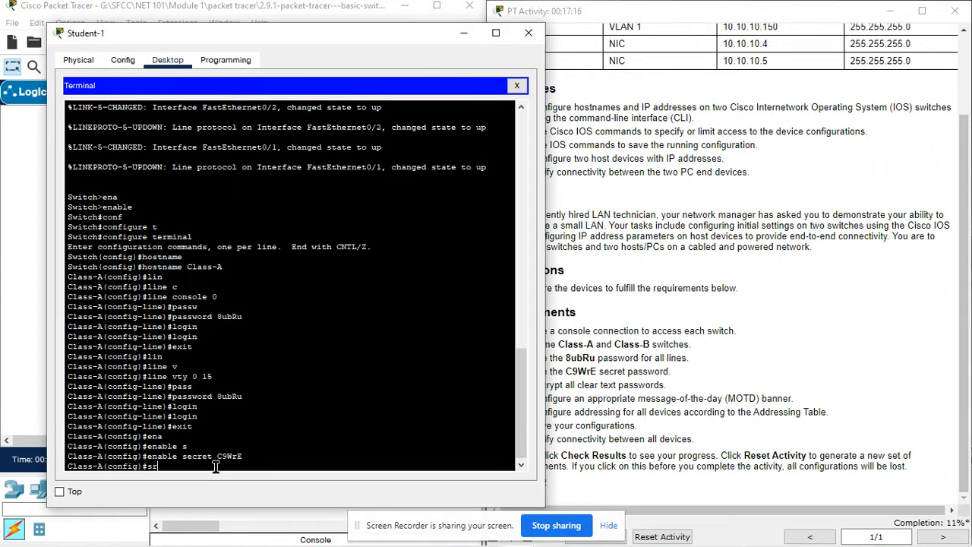
text(er)
key(Tab)
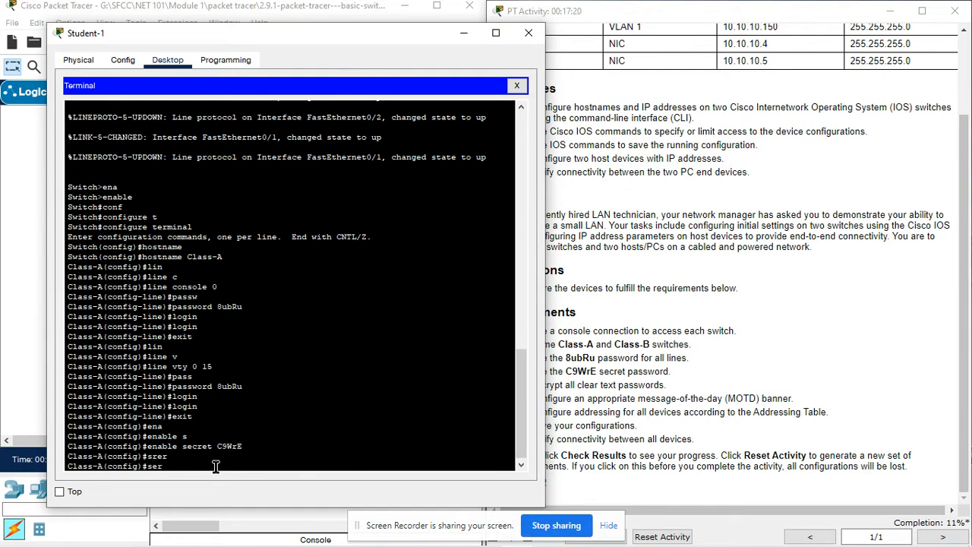
key(Tab)
text(p)
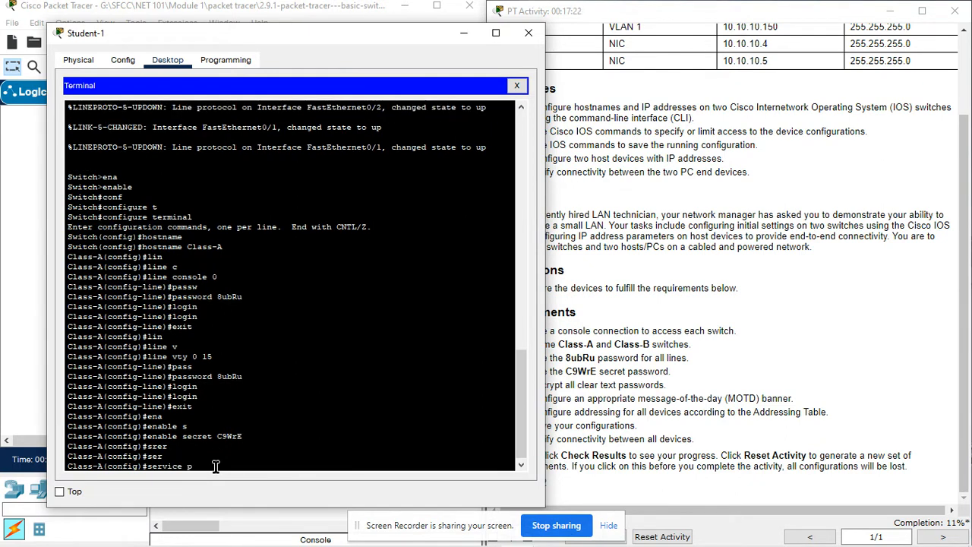
text(a)
key(Tab)
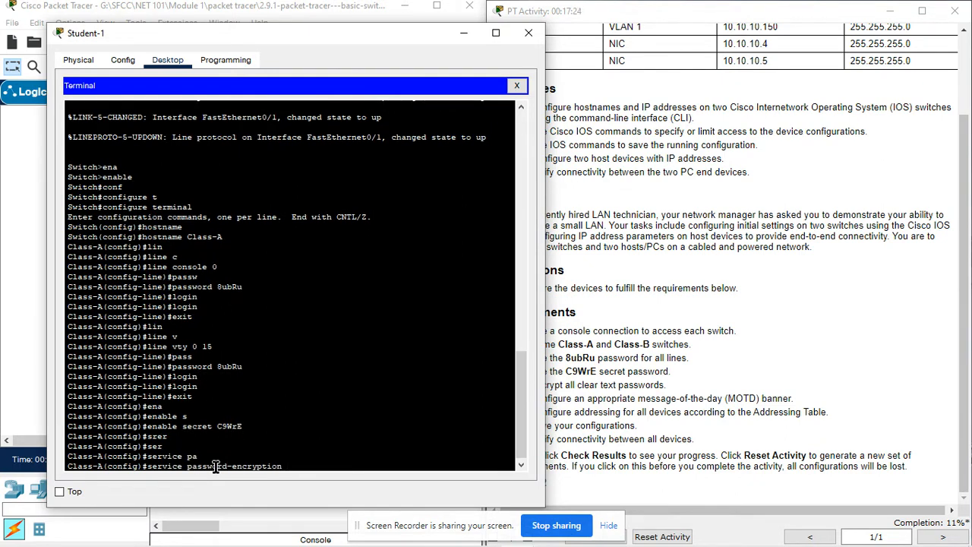
key(Return)
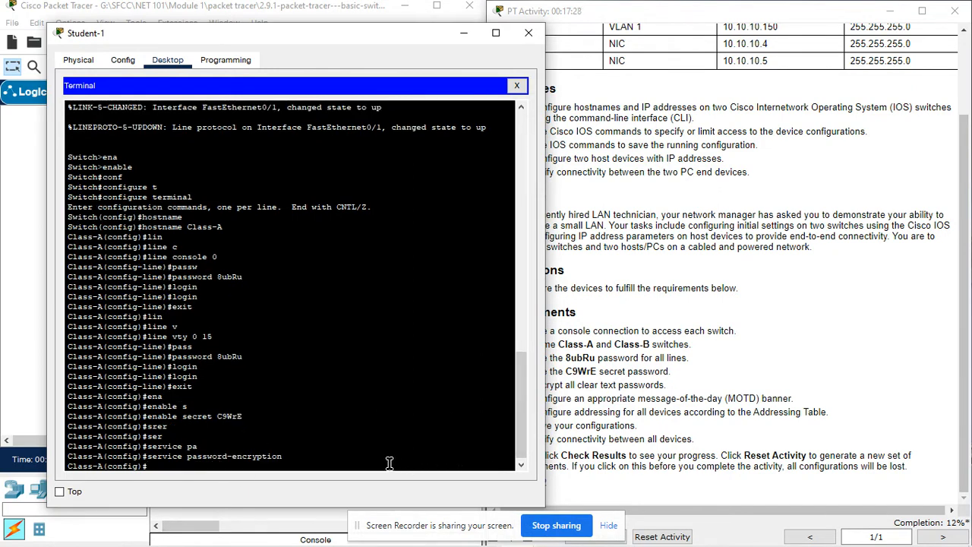
click(29, 361)
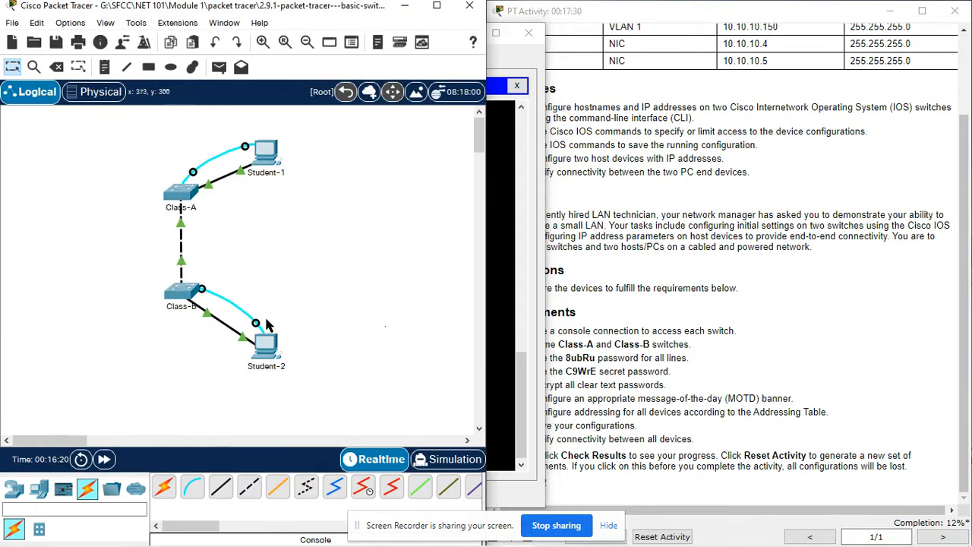
- Enable service password-encryption on Class-B from Student-2's console
click(270, 348)
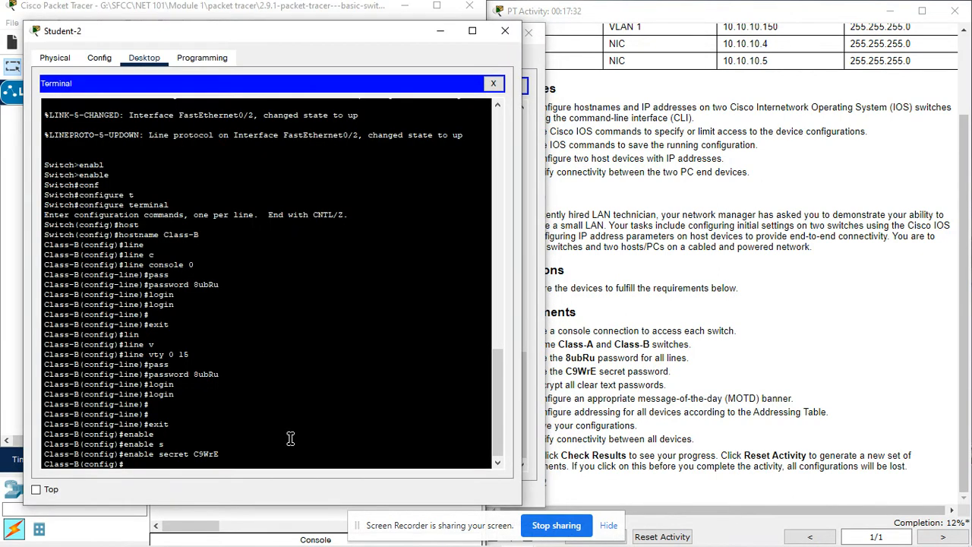
text(ser)
key(Tab)
text(p)
key(Tab)
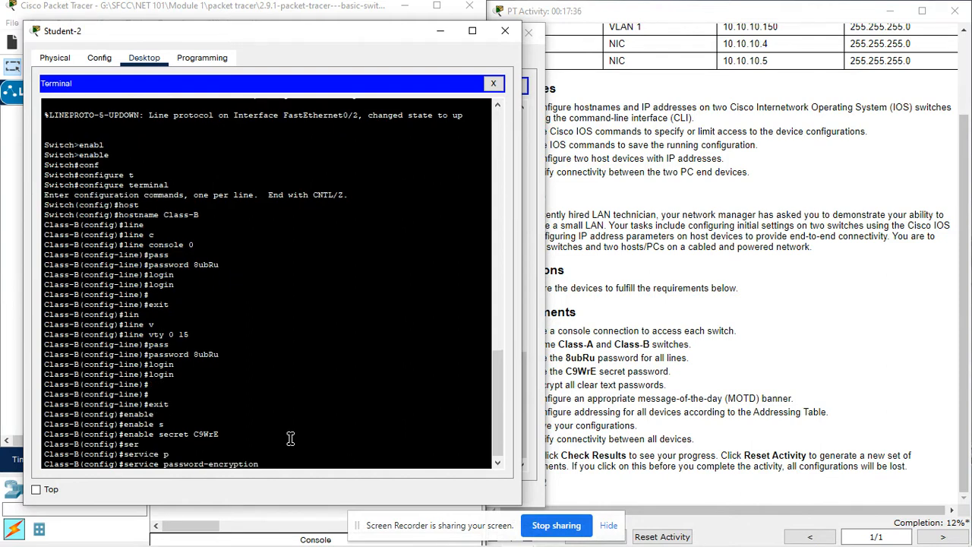
key(Return)
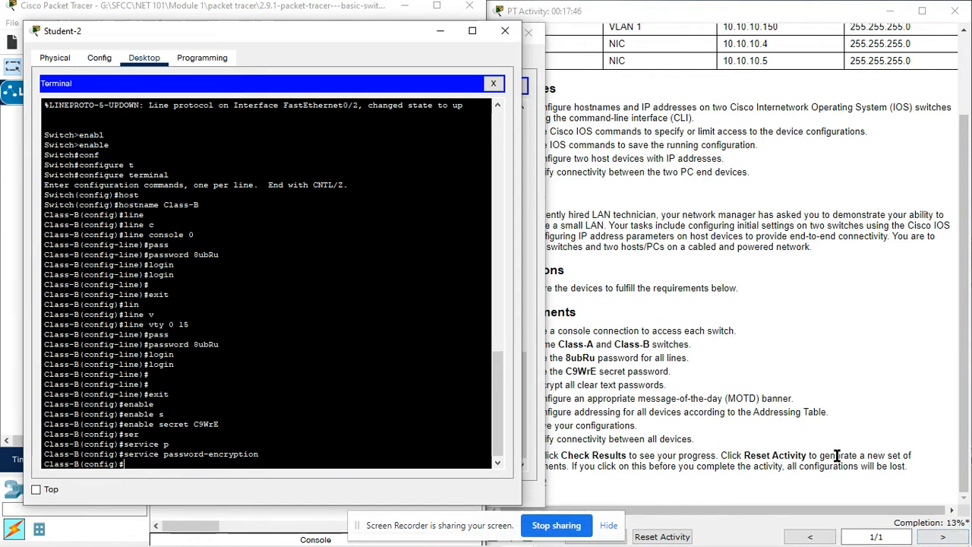
- Add the '# ***** Warning ****** #' message-of-the-day banner on Class-B
click(591, 376)
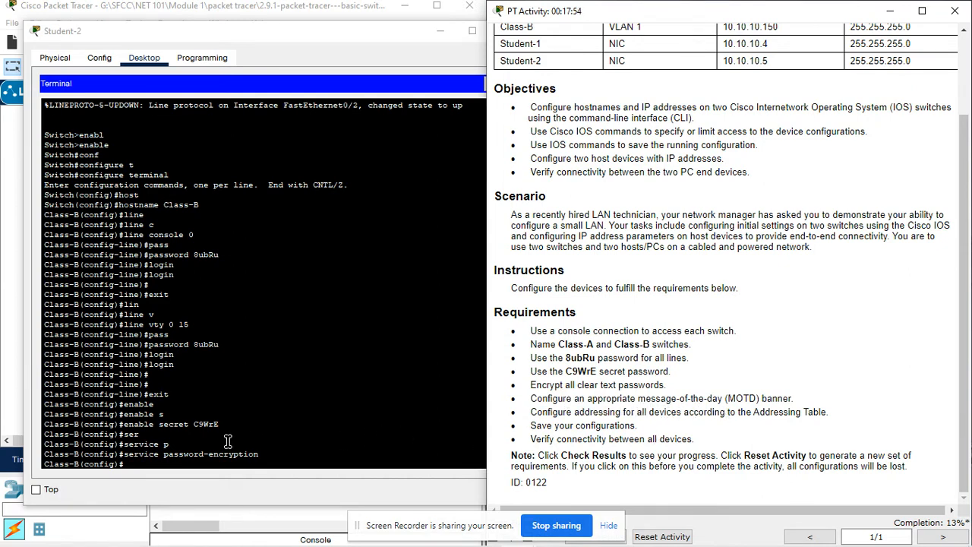
click(170, 465)
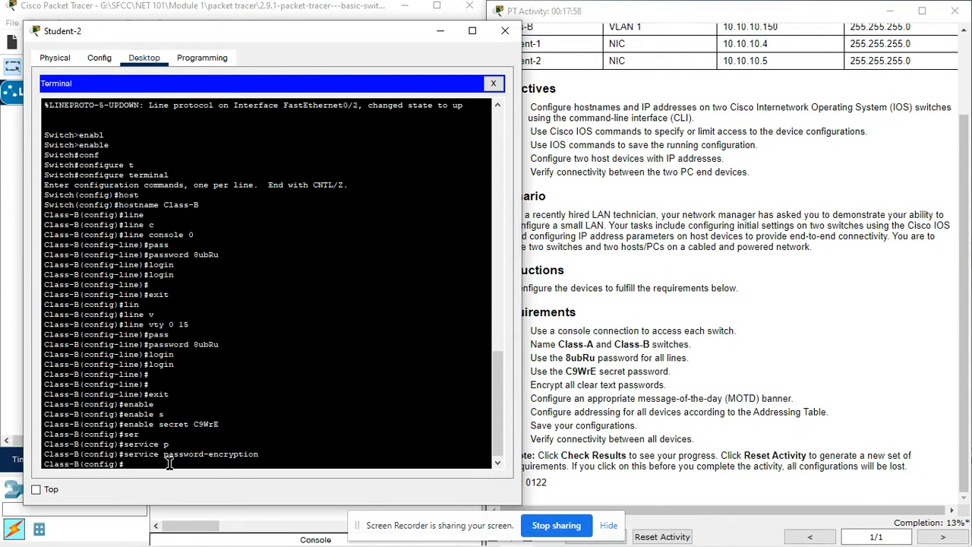
text(Bann)
key(Tab)
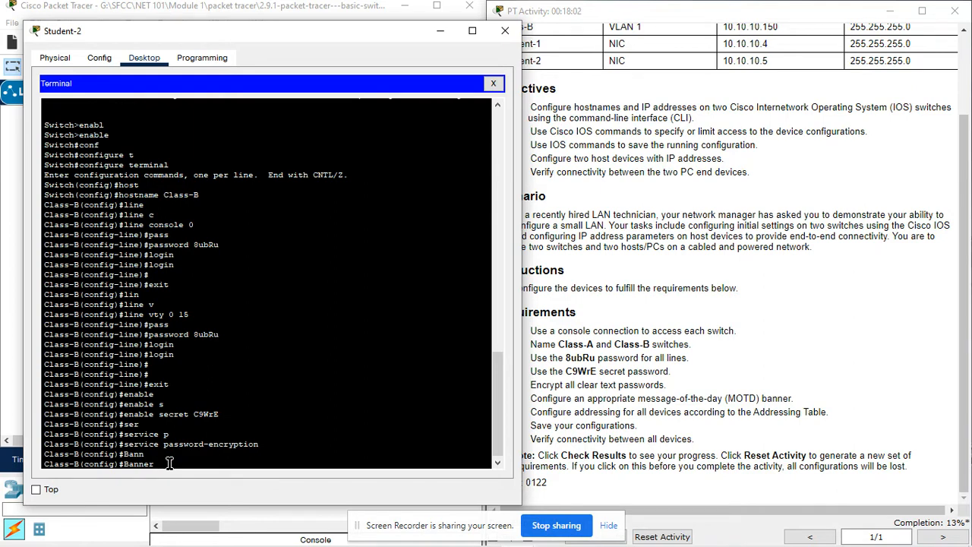
text(m)
key(Tab)
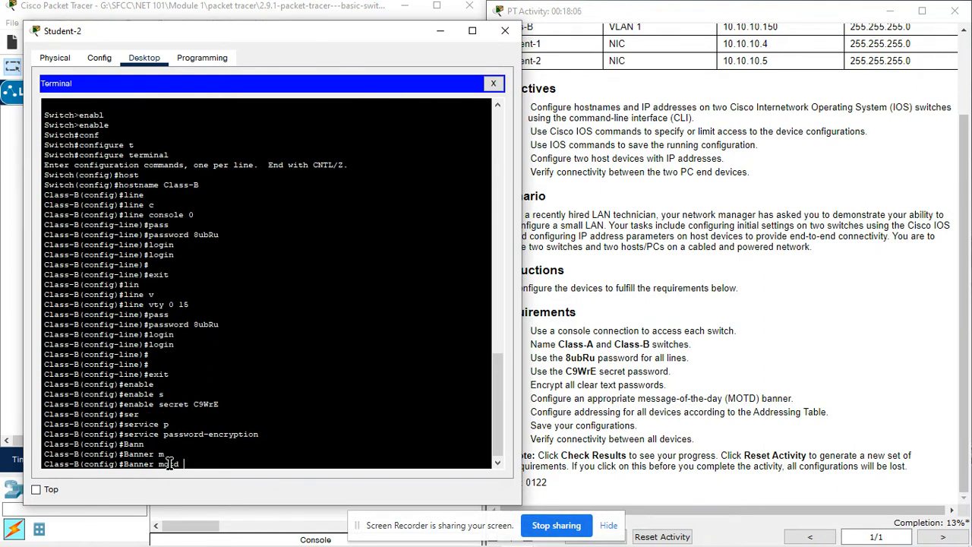
text(# ***** Warning ****** #)
key(Return)
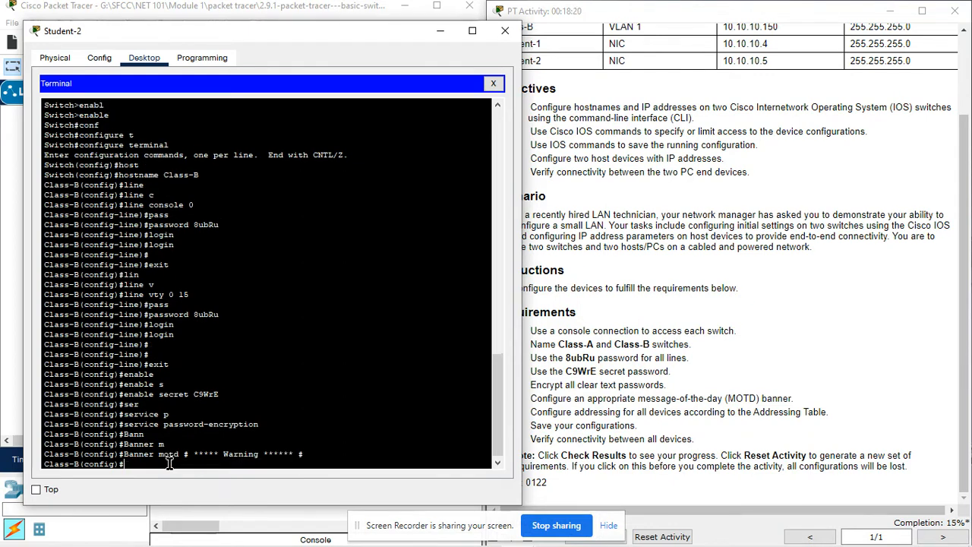
click(12, 357)
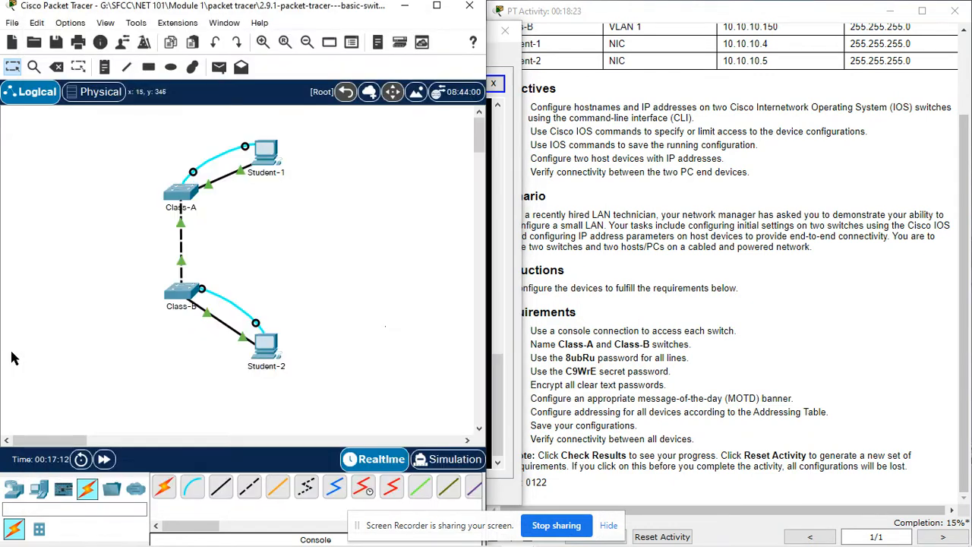
- Apply banner motd '# ***** Warning **** #' on Class-A, then scroll the instructions up to the Addressing Table
click(271, 156)
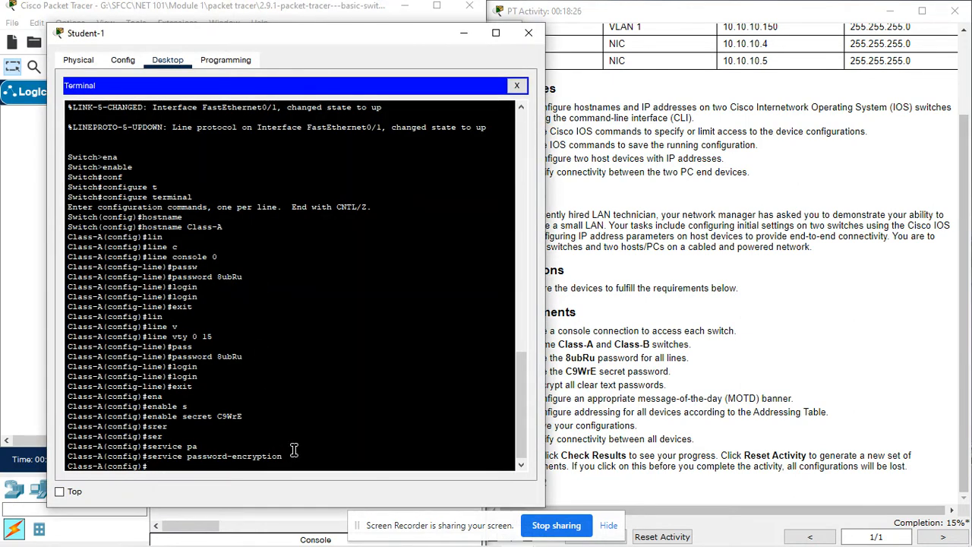
text(ba)
key(Tab)
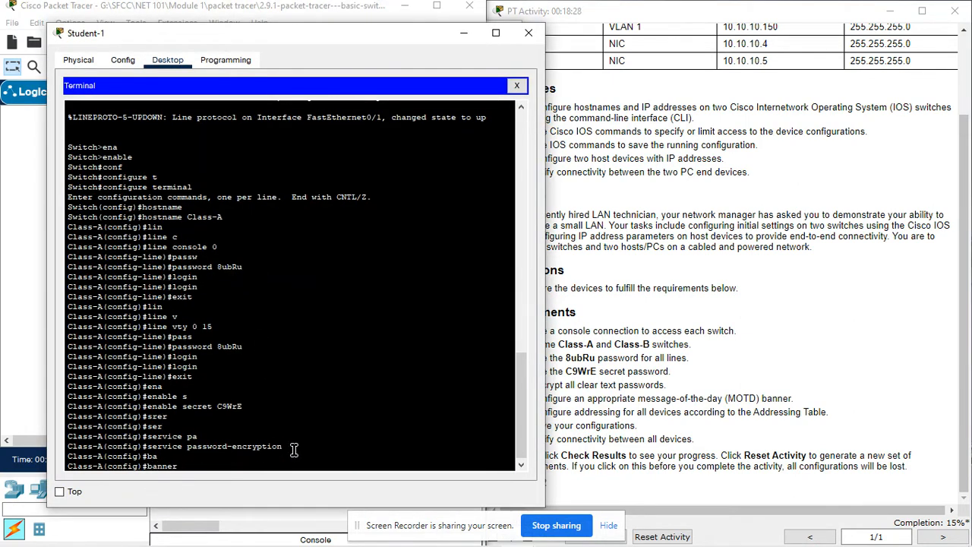
text(m)
key(Tab)
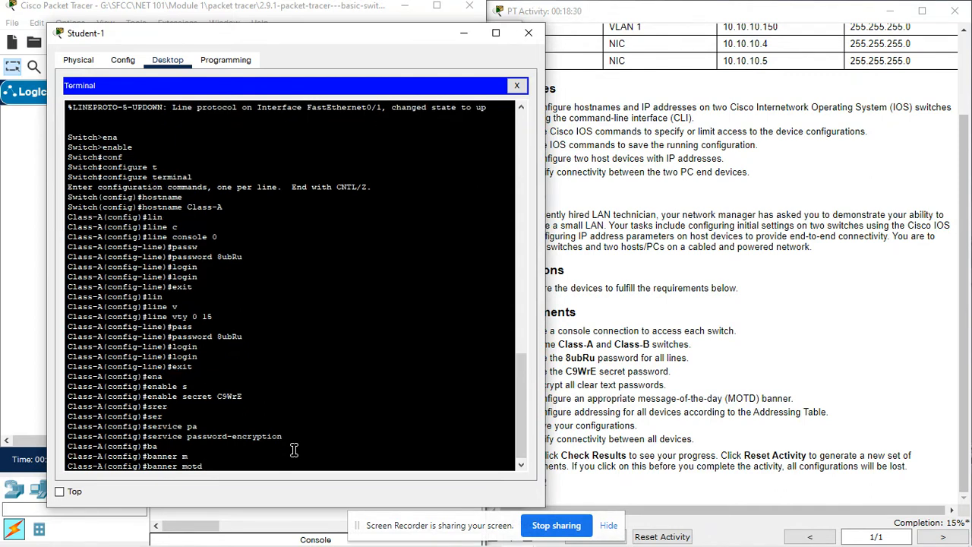
text(#)
text( ***** Warning ****)
text( #)
key(Return)
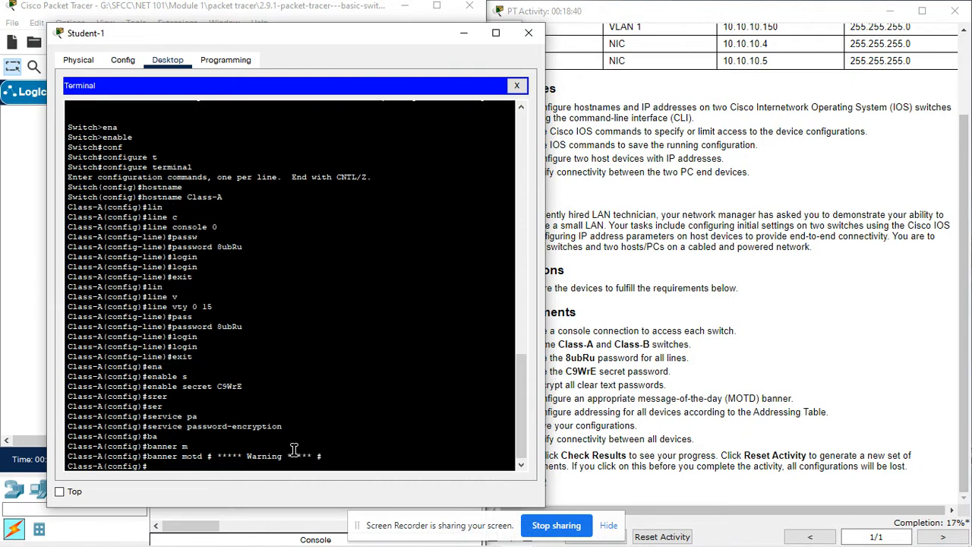
click(699, 392)
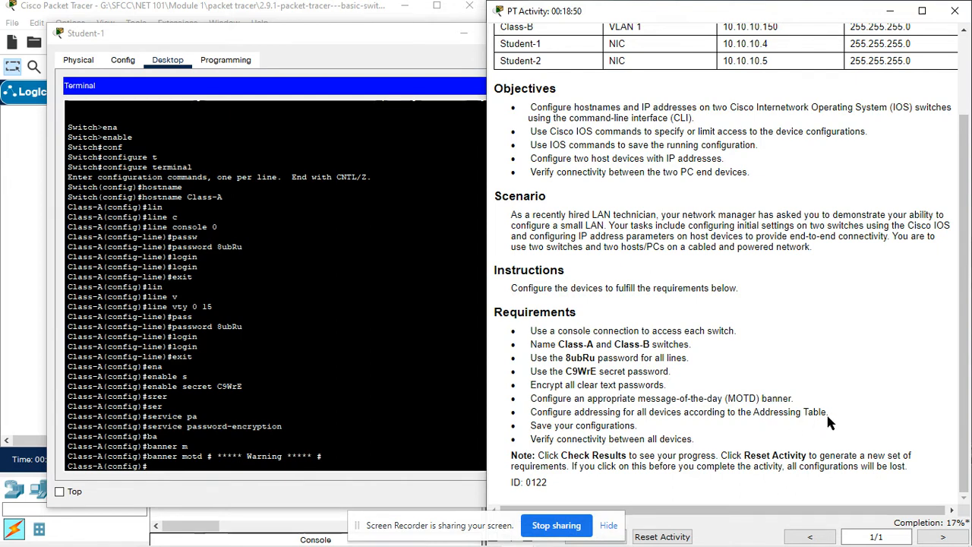
scroll(561, 307, up, 3)
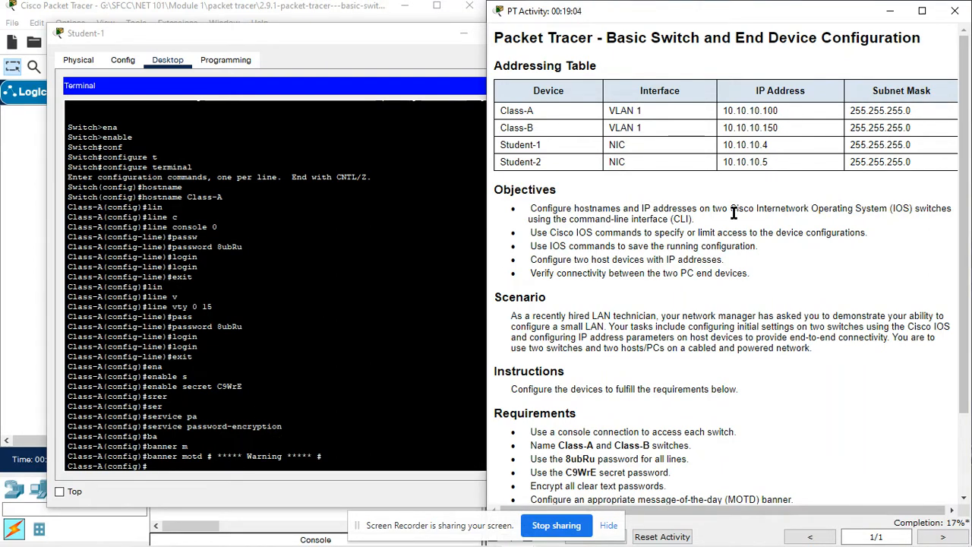
- Enter interface VLAN 1 configuration on Class-A
click(199, 466)
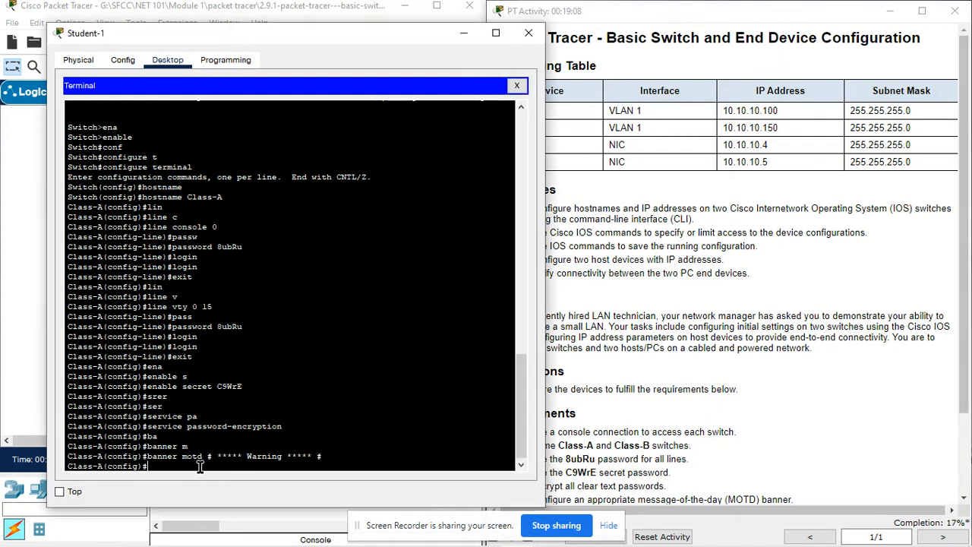
text(int)
key(Tab)
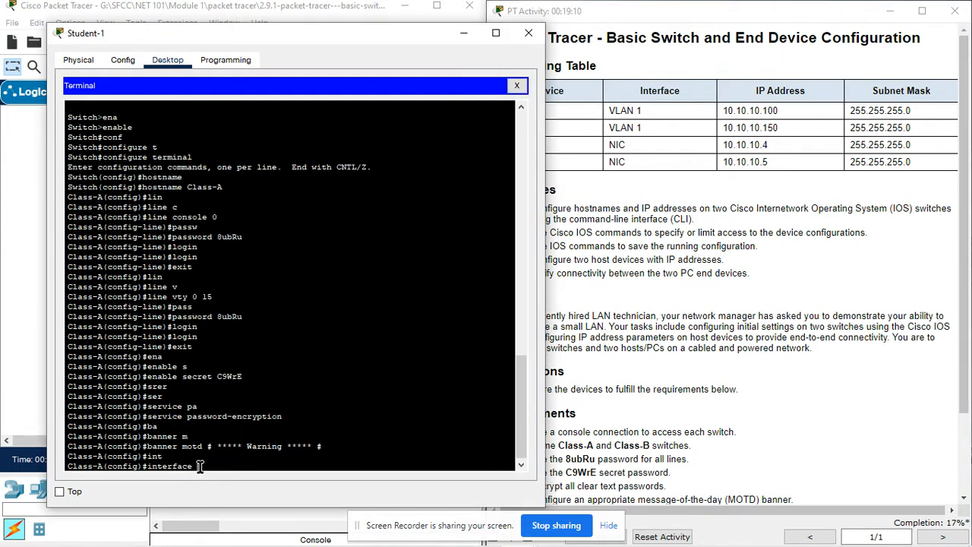
text(v)
key(Tab)
text(1)
key(Return)
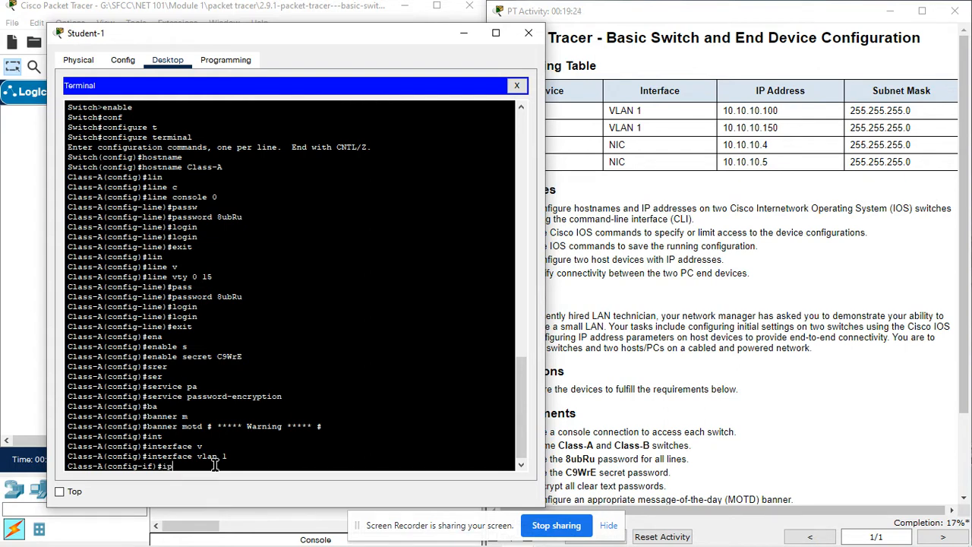
- Assign 10.10.10.100 255.255.255.0 to VLAN 1 and bring it up with no shutdown
key(Tab)
text(ad)
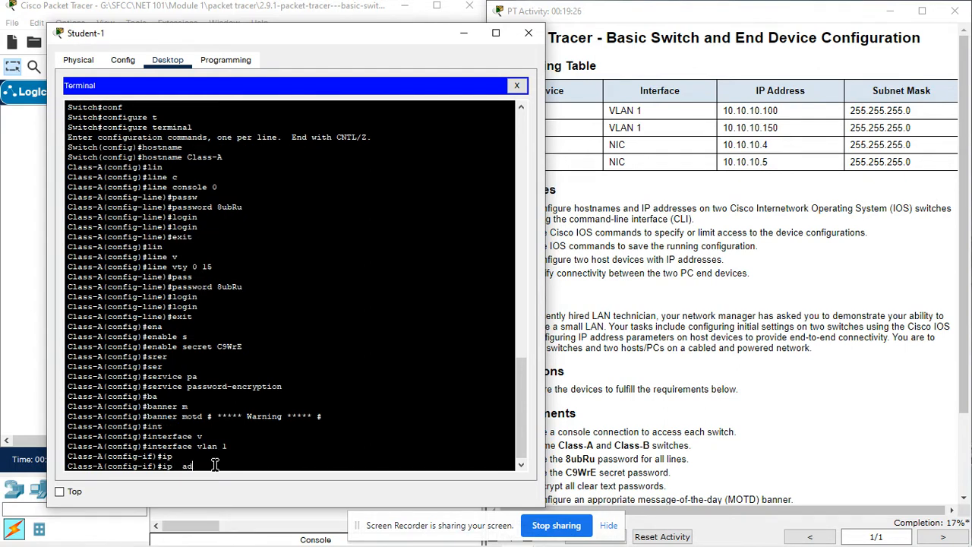
key(Tab)
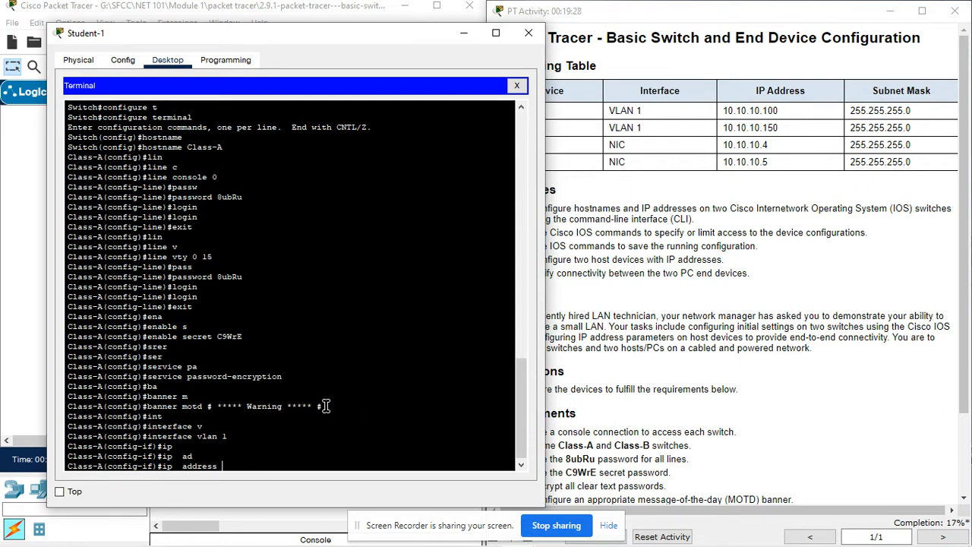
text(10.10.10.100)
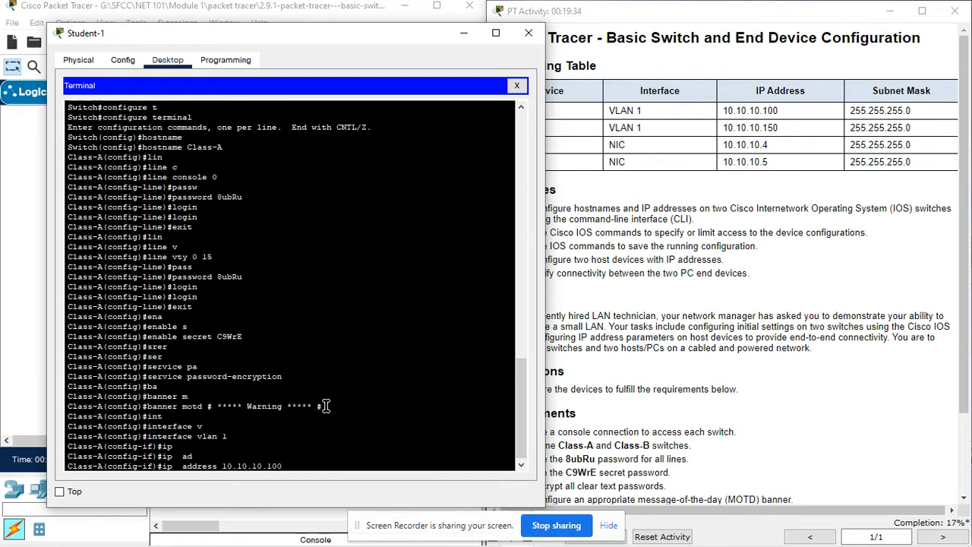
text( 255)
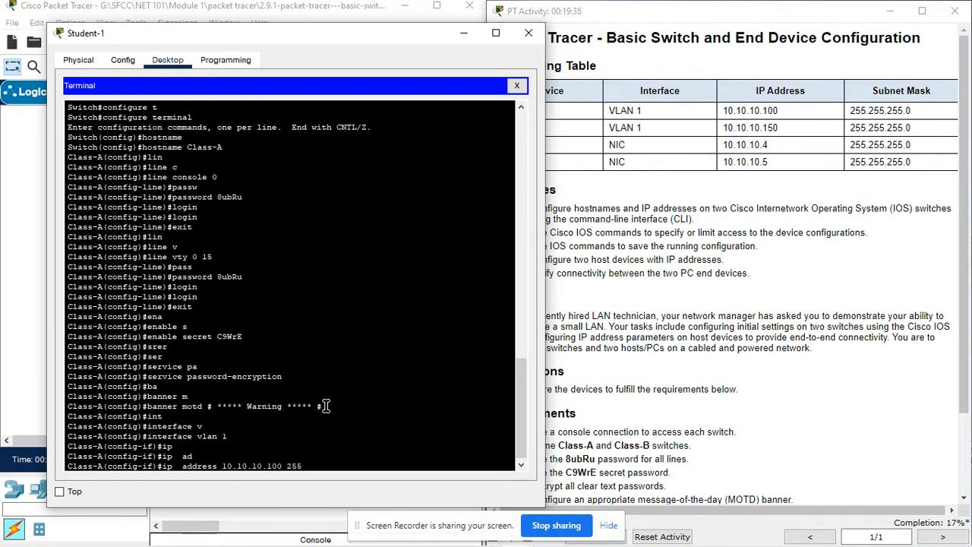
text(.255.25)
key(BackSpace)
key(Return)
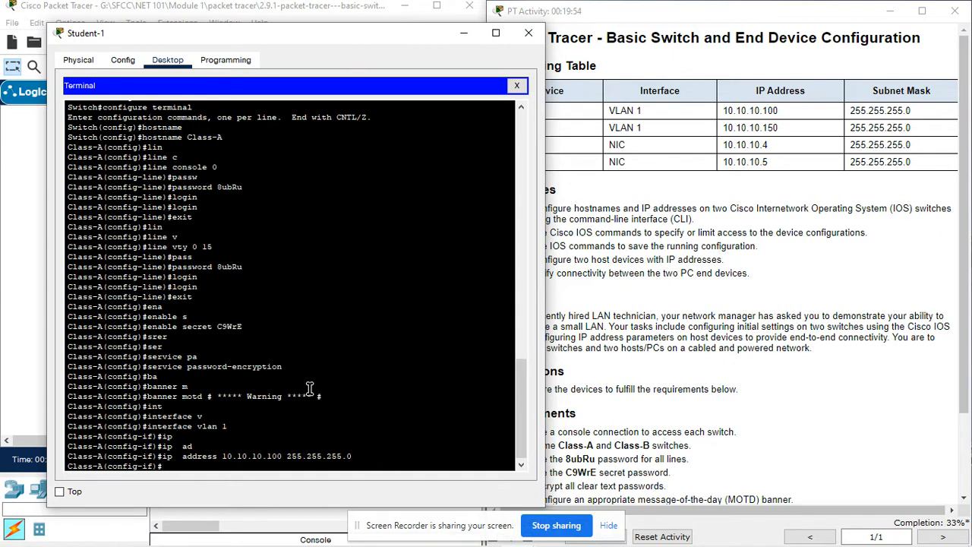
text(no sh)
key(Tab)
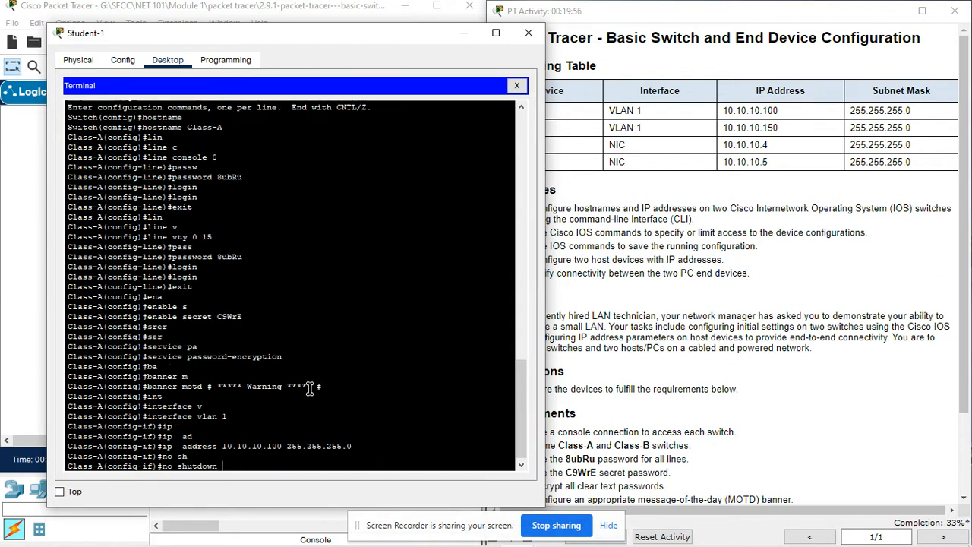
key(Return)
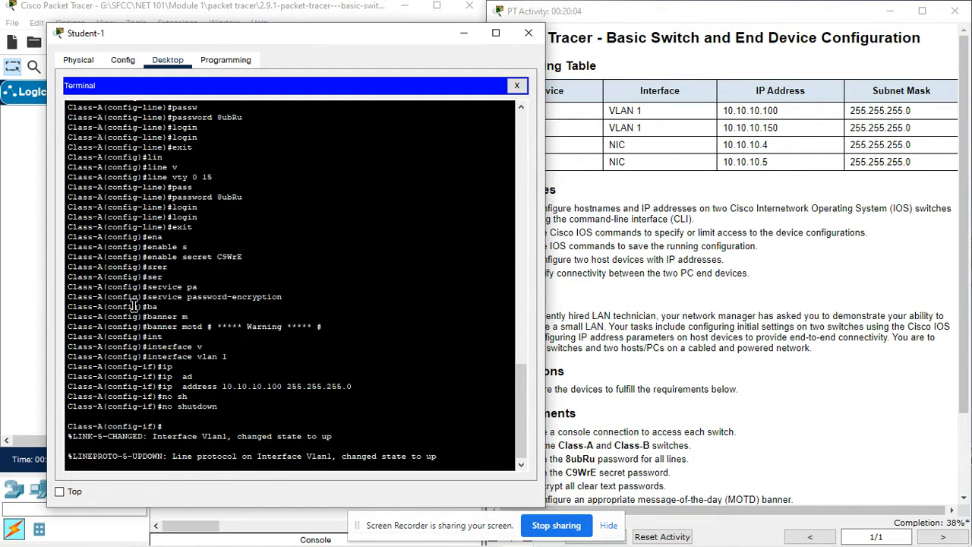
click(18, 319)
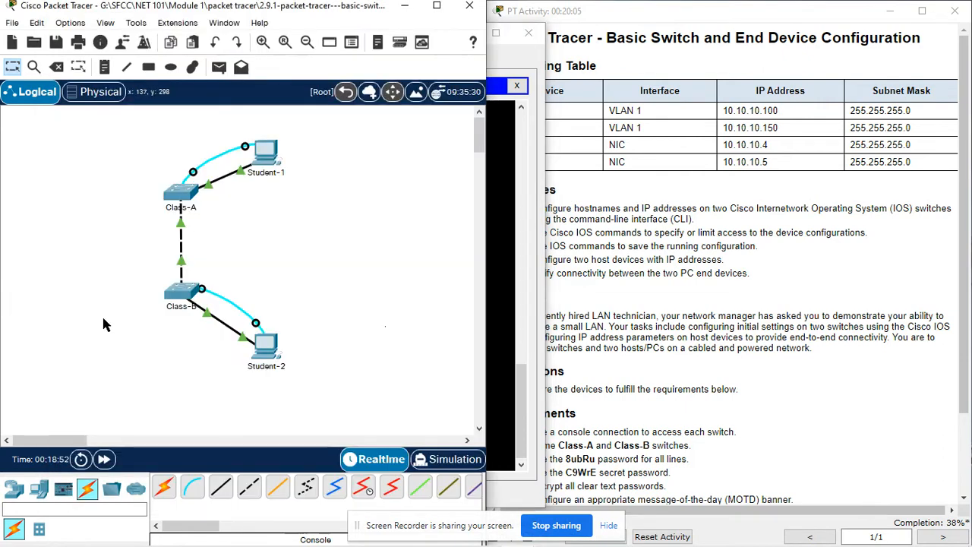
- Enter interface VLAN 1 configuration on Class-B from Student-2's console
click(270, 346)
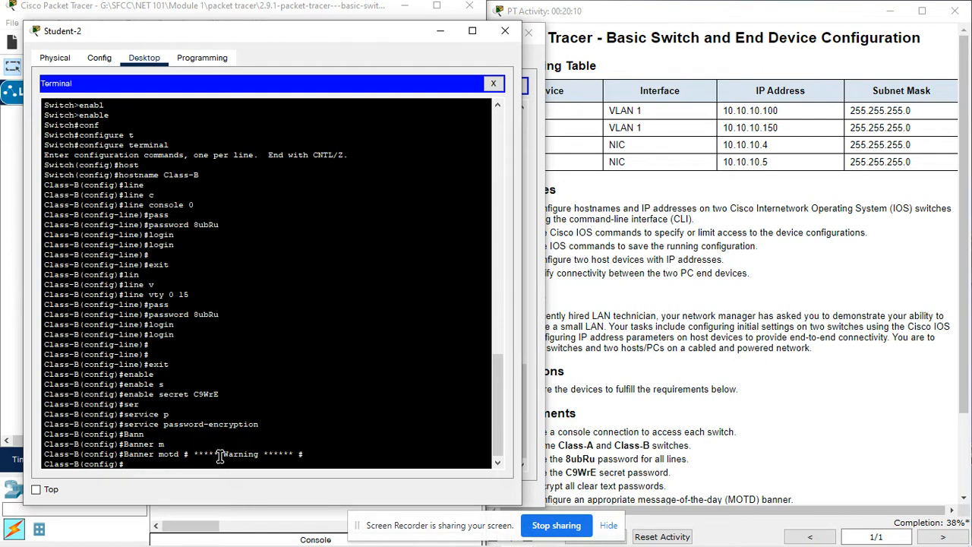
text(int)
key(Tab)
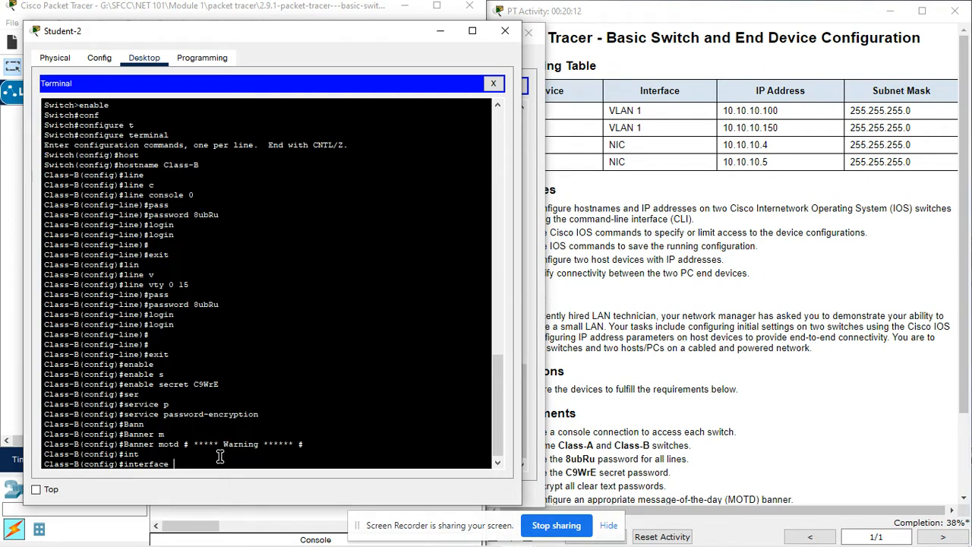
text(v)
key(Tab)
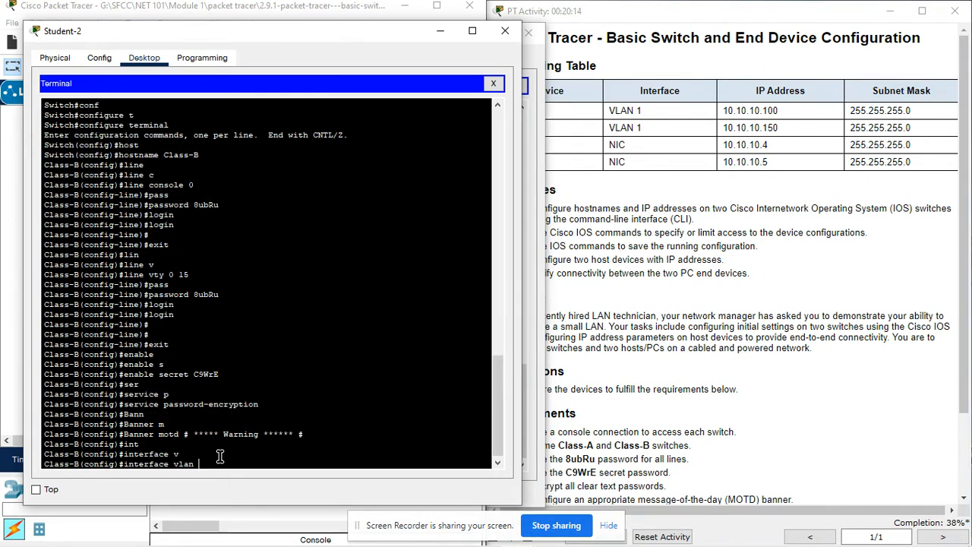
text(1)
key(Return)
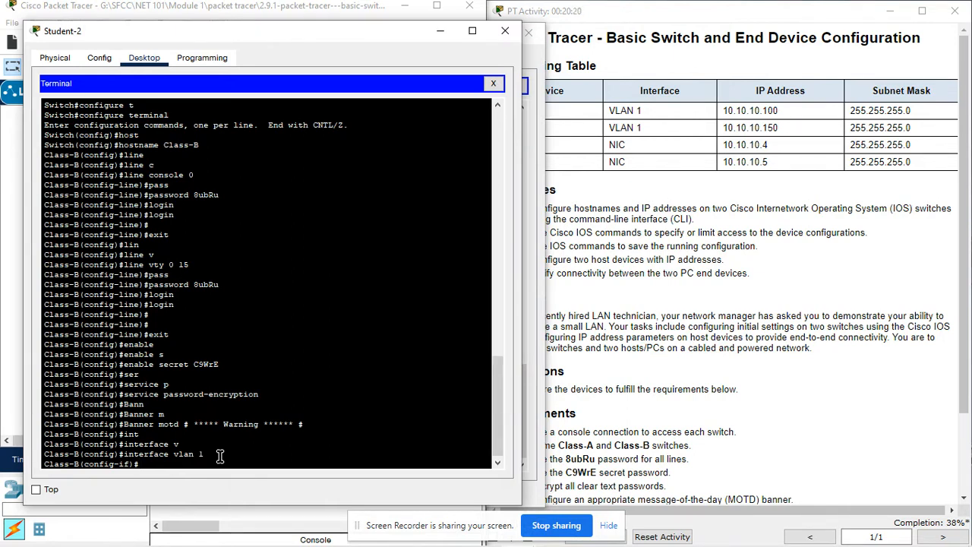
- Assign 10.10.10.150 255.255.255.0 to VLAN 1, run no shutdown, and close the console
text(ip add)
key(Tab)
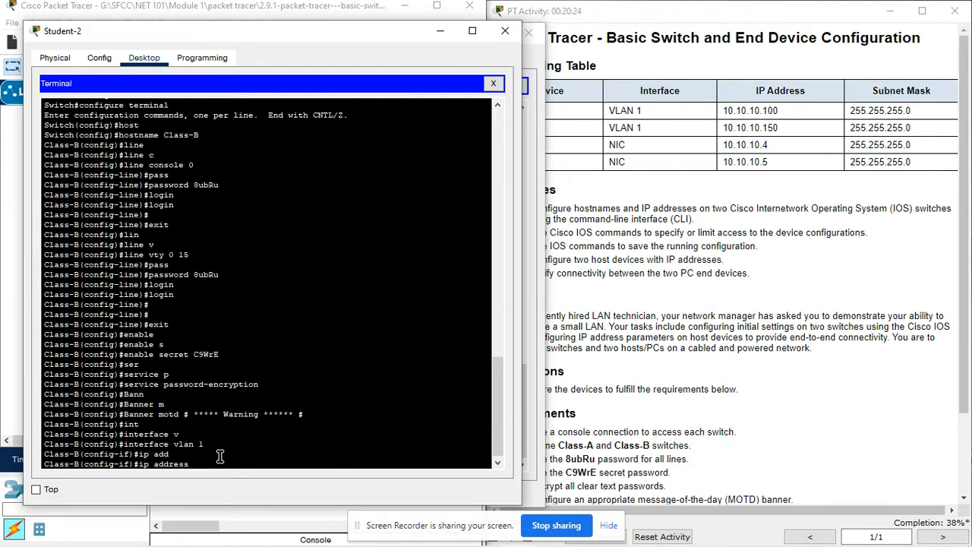
text(10)
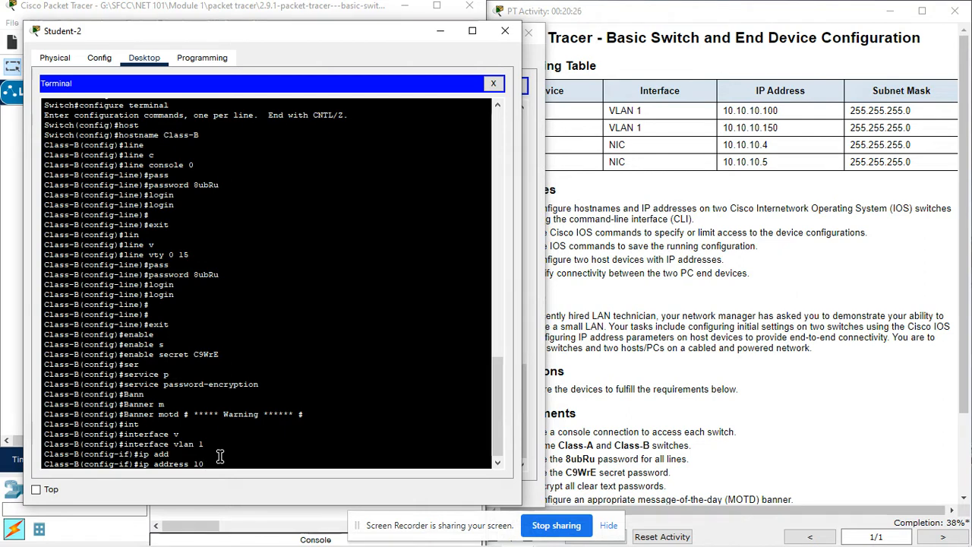
text(.10)
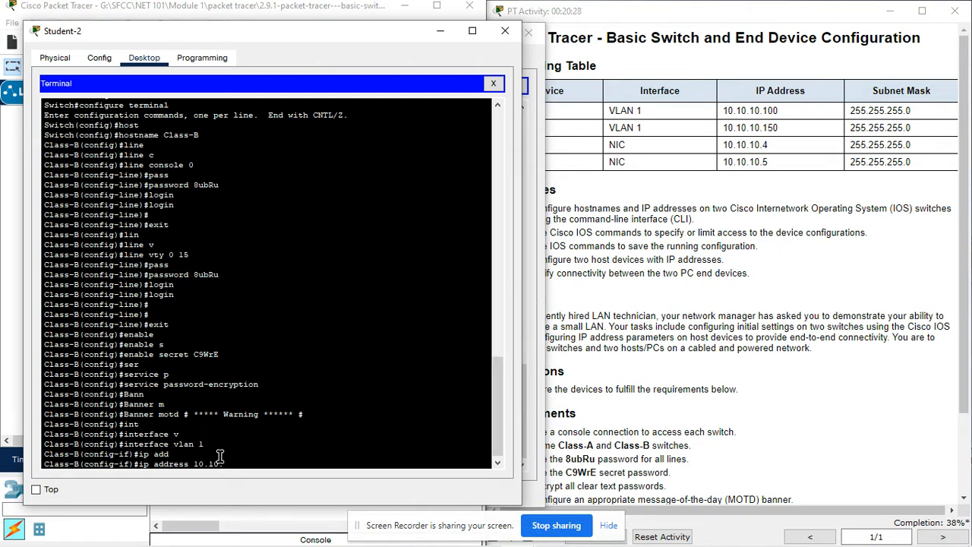
text(.10)
text(.150)
text( 55)
text(55)
text(.255.255)
key(Return)
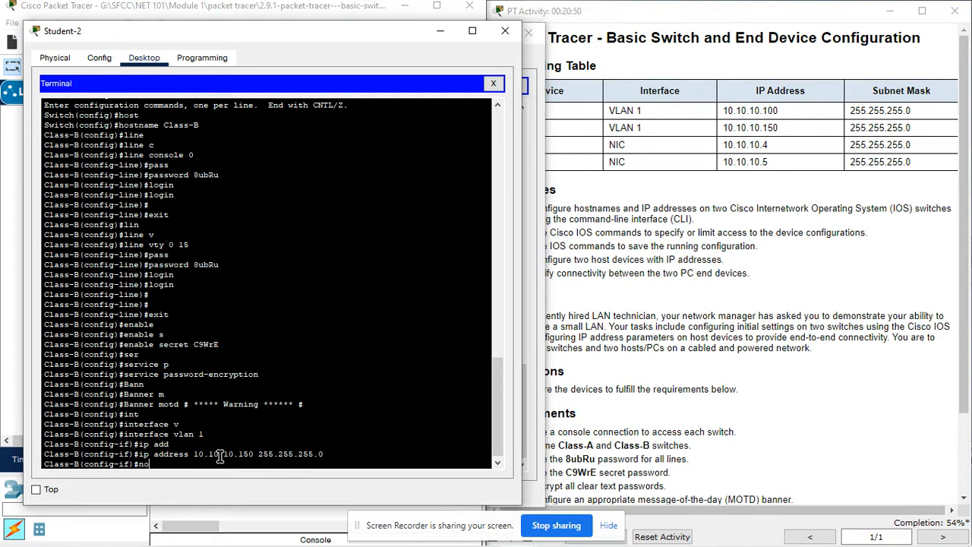
key(Tab)
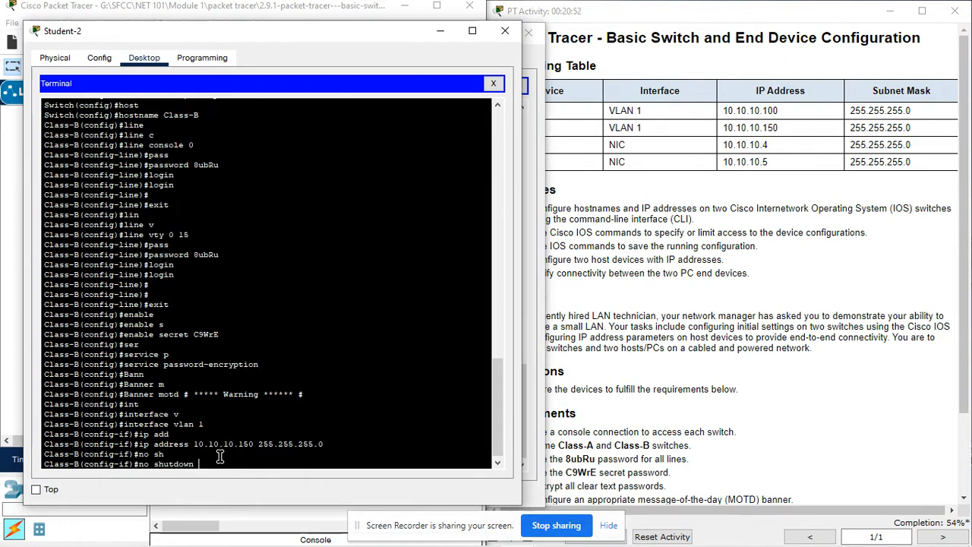
key(Return)
key(Return)
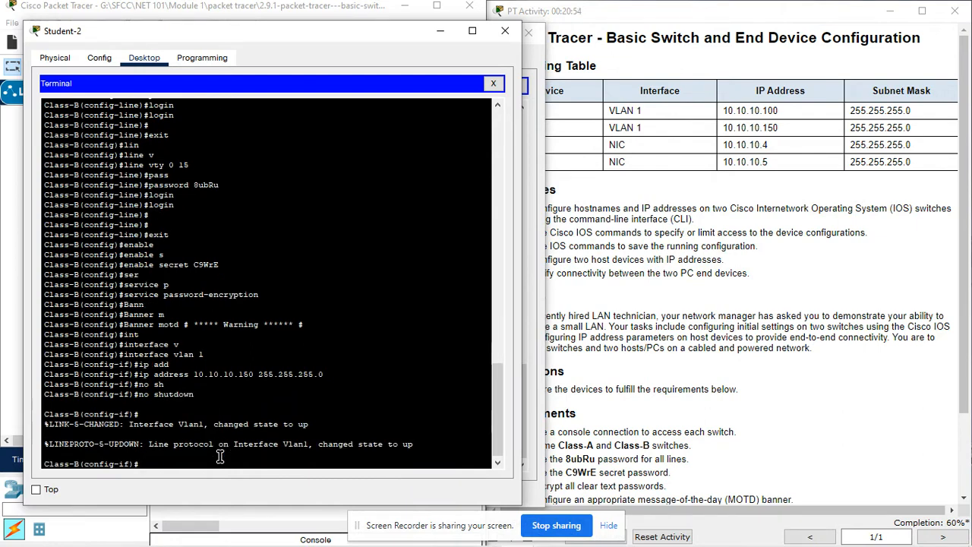
scroll(767, 313, down, 3)
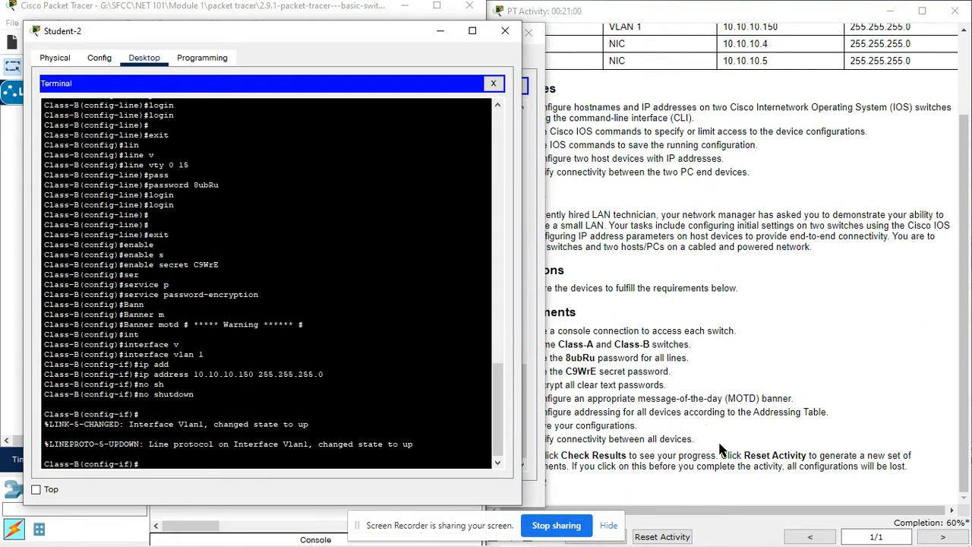
scroll(318, 325, up, 5)
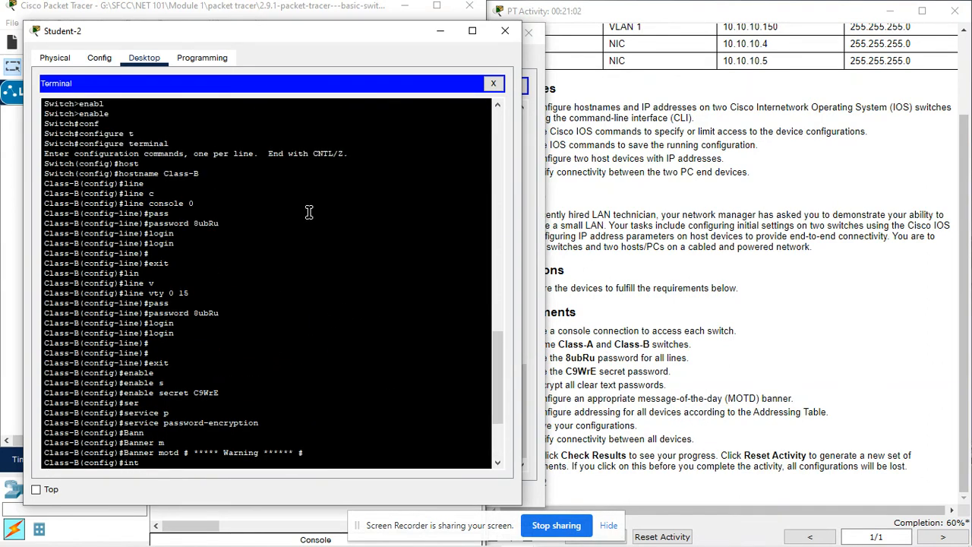
scroll(311, 211, down, 4)
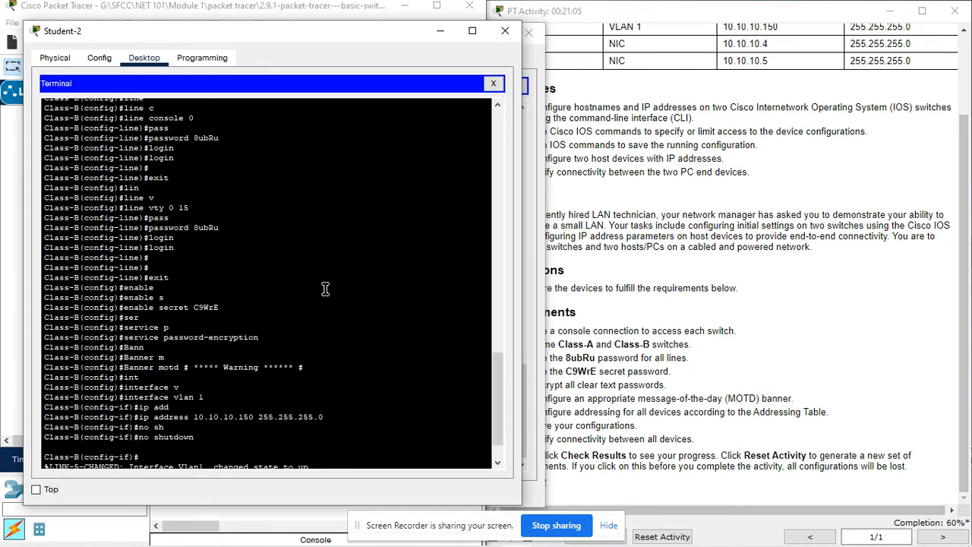
click(493, 83)
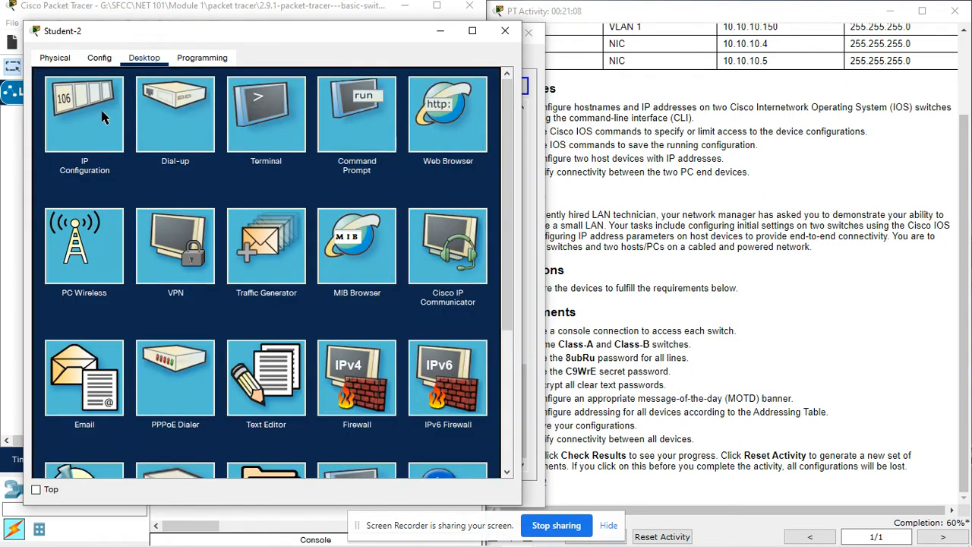
- Give Student-2 IPv4 address 10.10.10.5, copied from the addressing table, with mask 255.255.255.0
scroll(642, 108, up, 2)
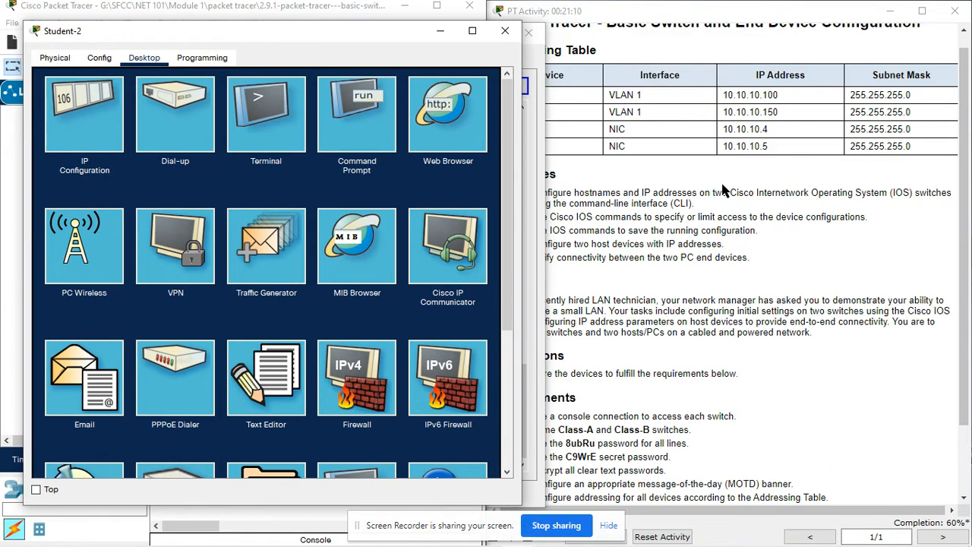
drag(414, 31, 377, 34)
click(585, 17)
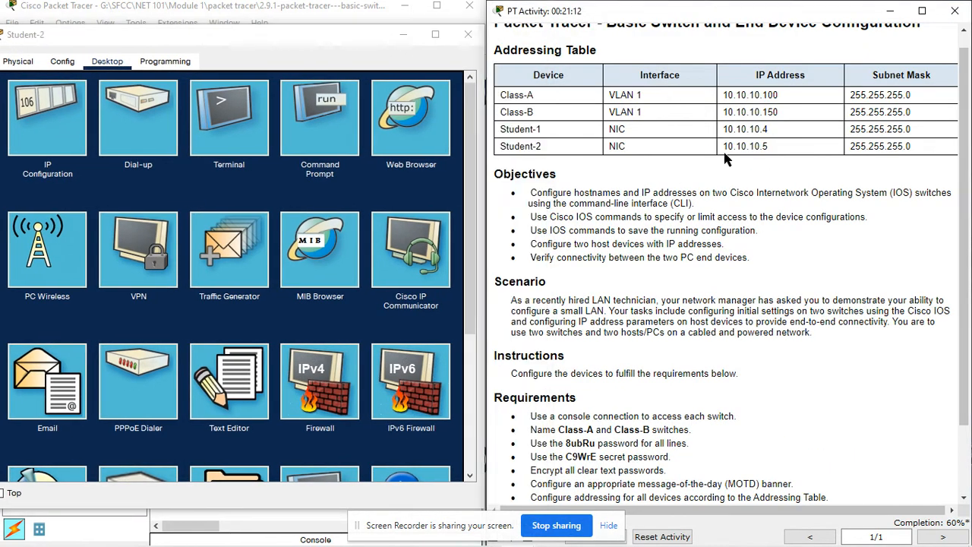
click(57, 126)
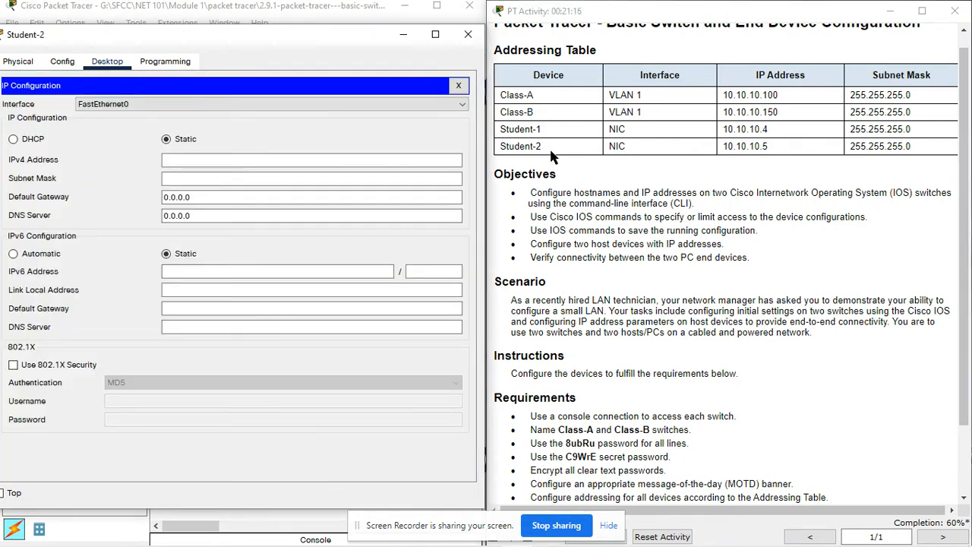
drag(768, 147, 722, 146)
key(ctrl+c)
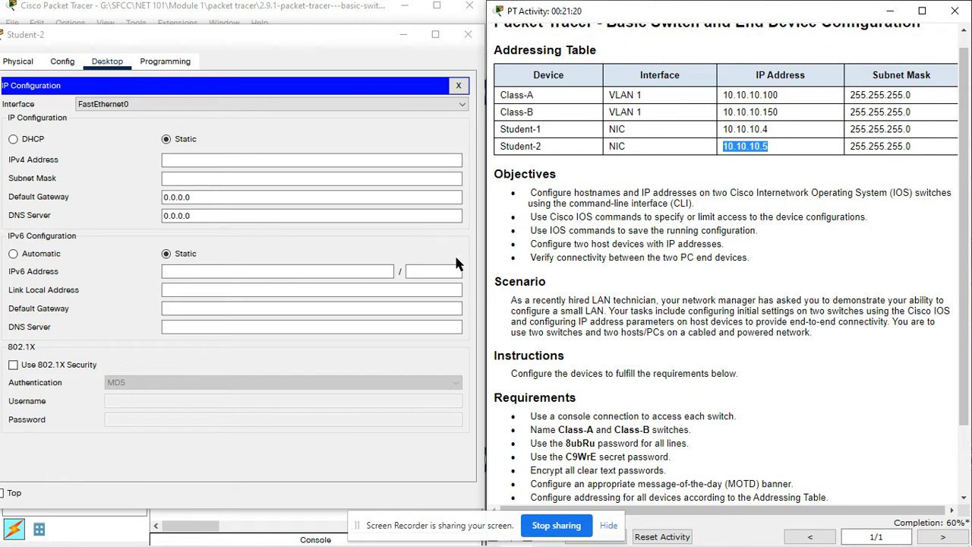
click(201, 158)
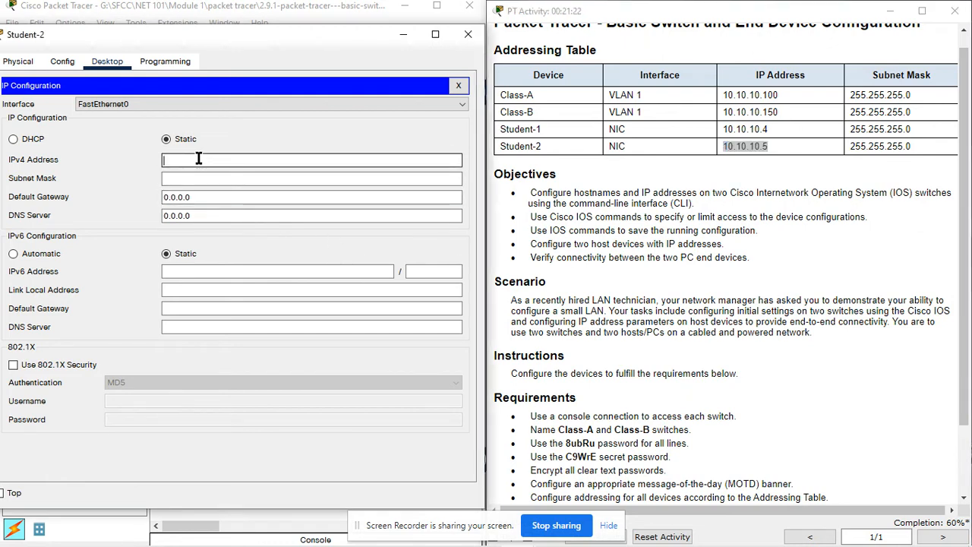
key(ctrl+v)
click(209, 179)
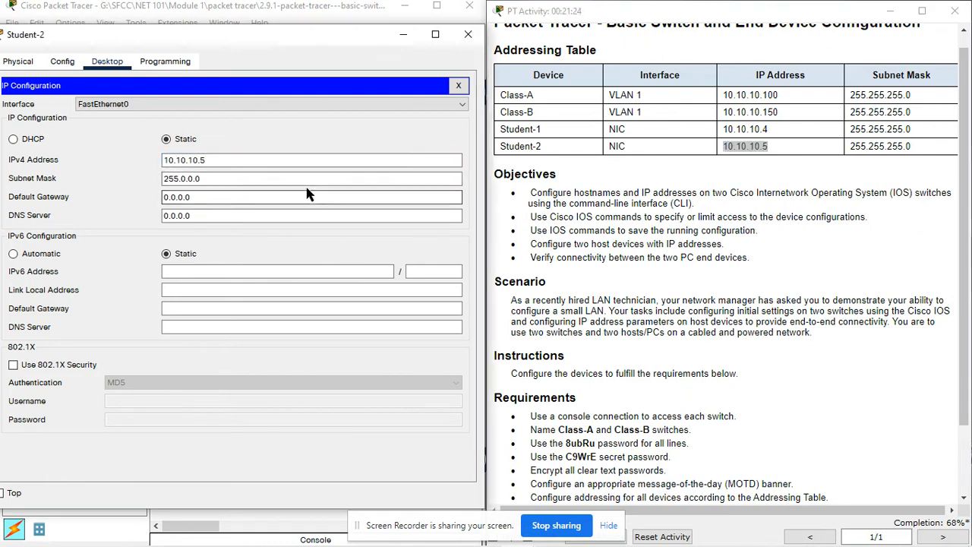
click(187, 179)
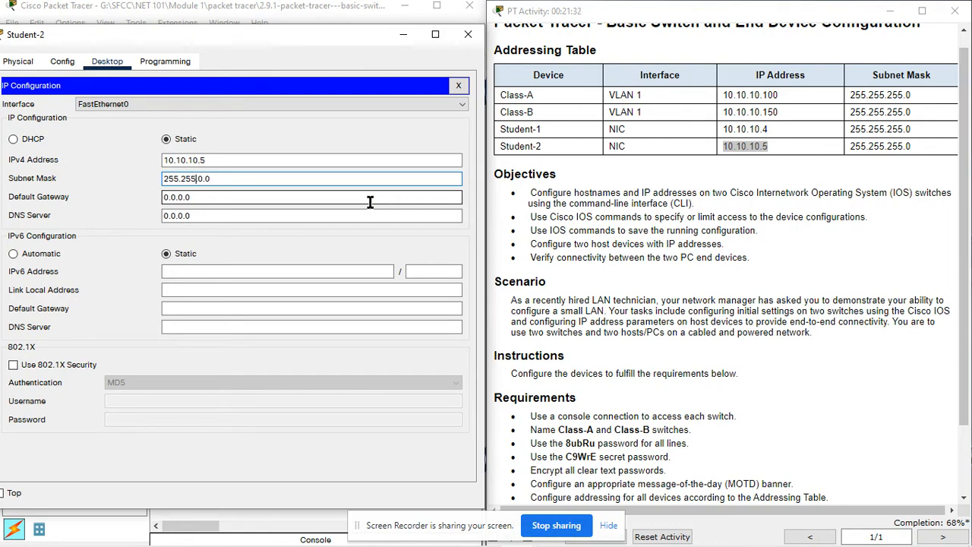
text(.255.)
click(331, 237)
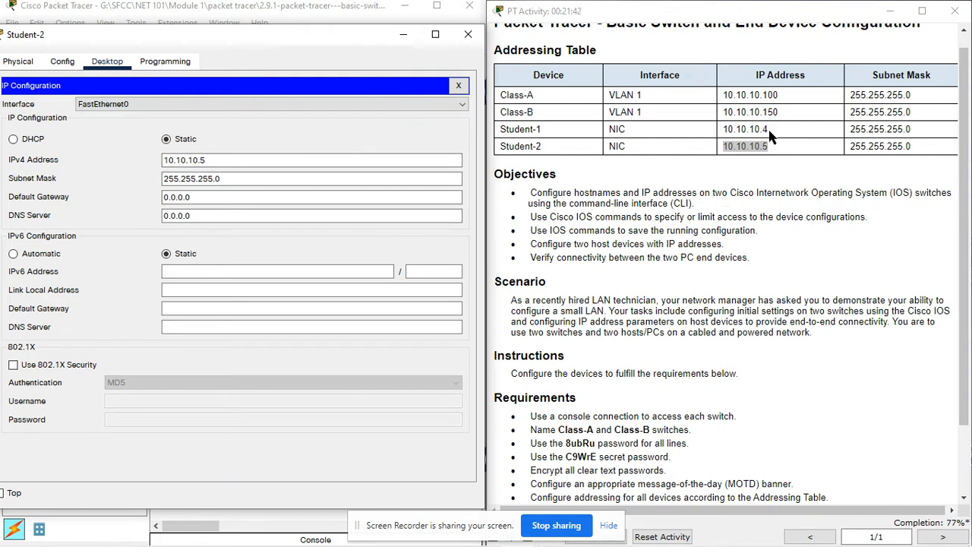
drag(769, 130, 724, 126)
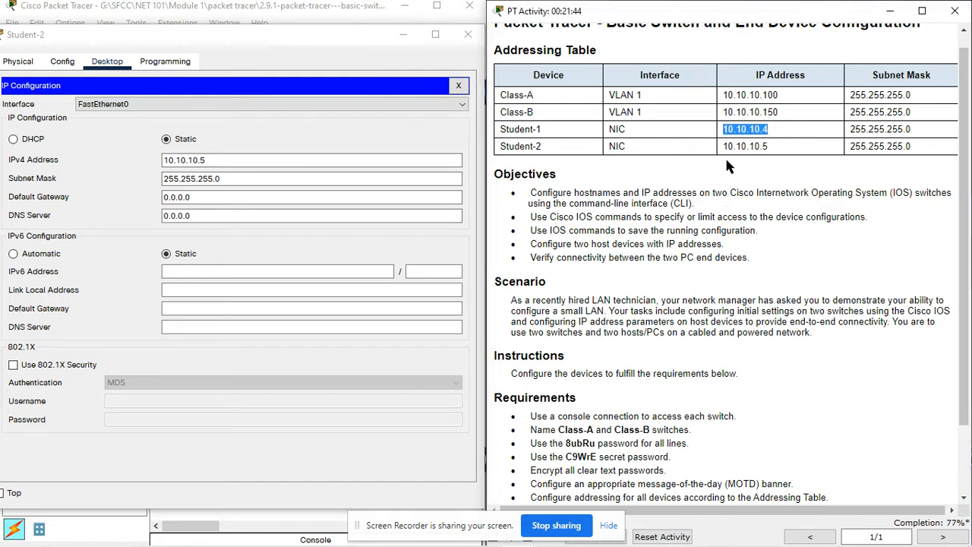
- Enter IPv4 address 10.10.10.4 and subnet mask 255.255.255.0 in Student-1's IP Configuration
click(369, 6)
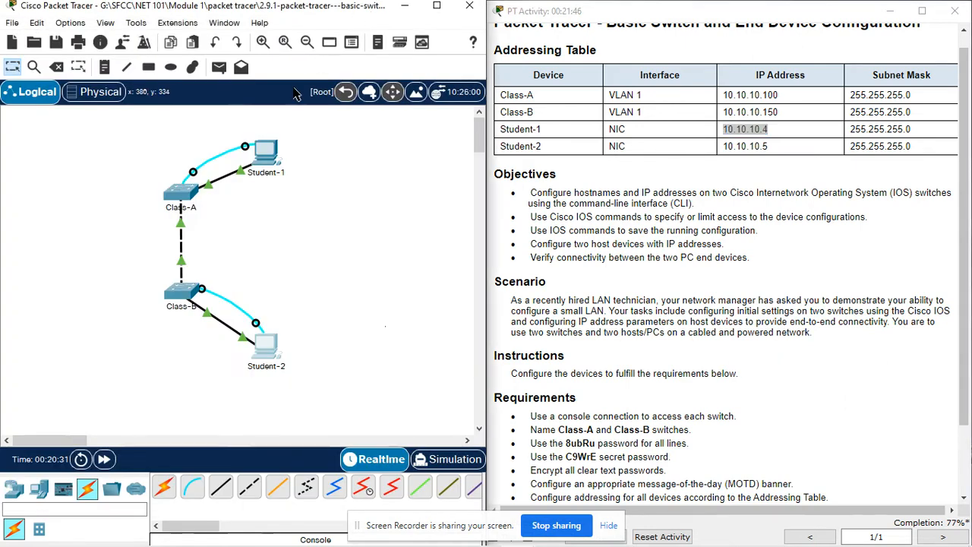
click(268, 153)
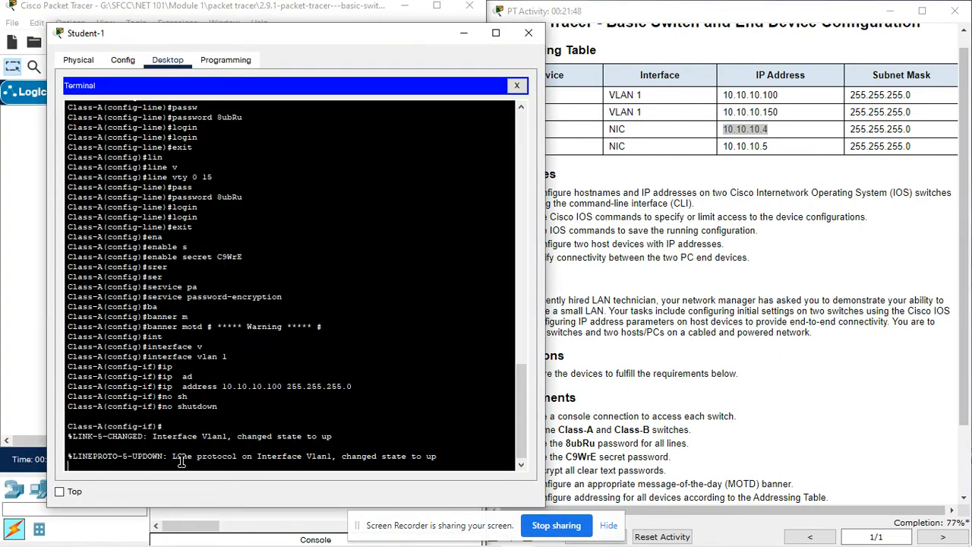
click(517, 85)
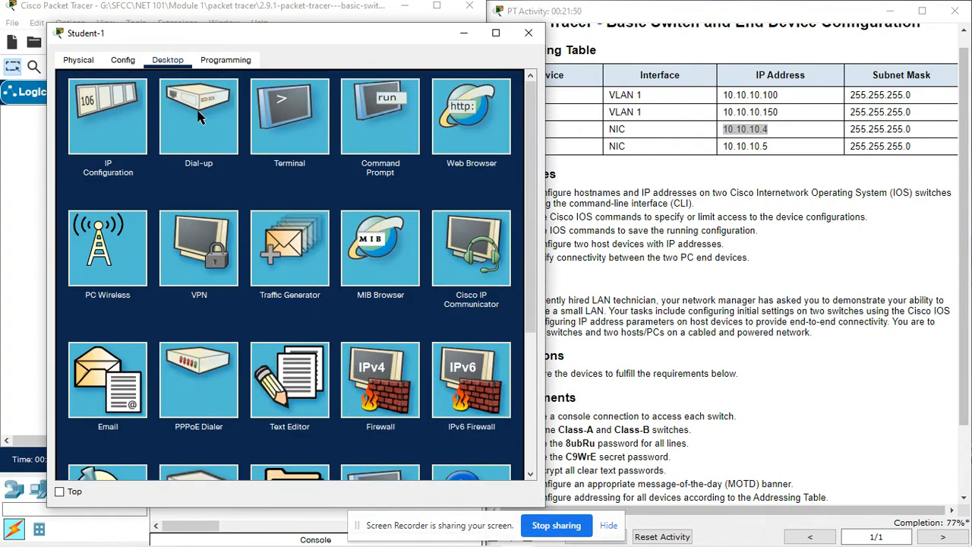
click(123, 120)
click(309, 158)
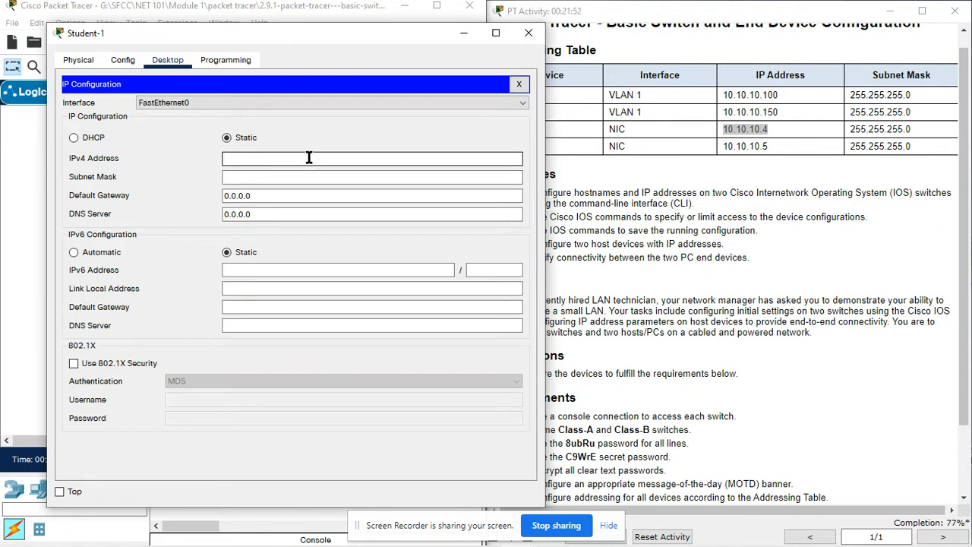
text(10.10.10.4)
click(326, 176)
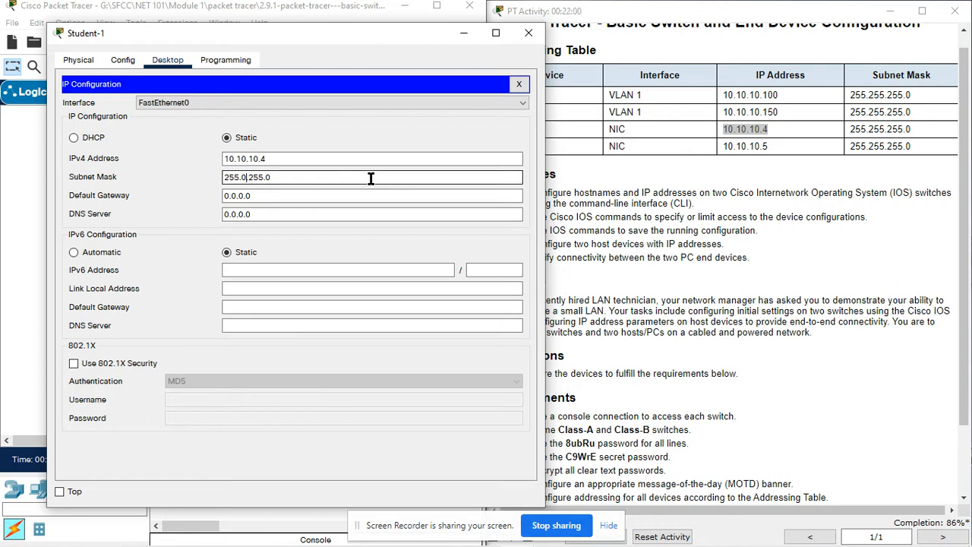
key(BackSpace)
text(255)
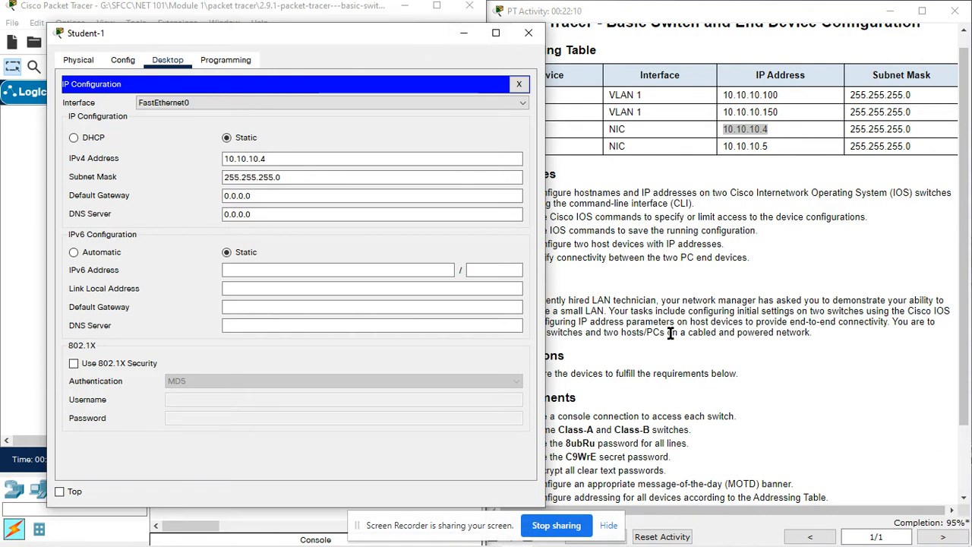
click(695, 343)
scroll(693, 342, down, 3)
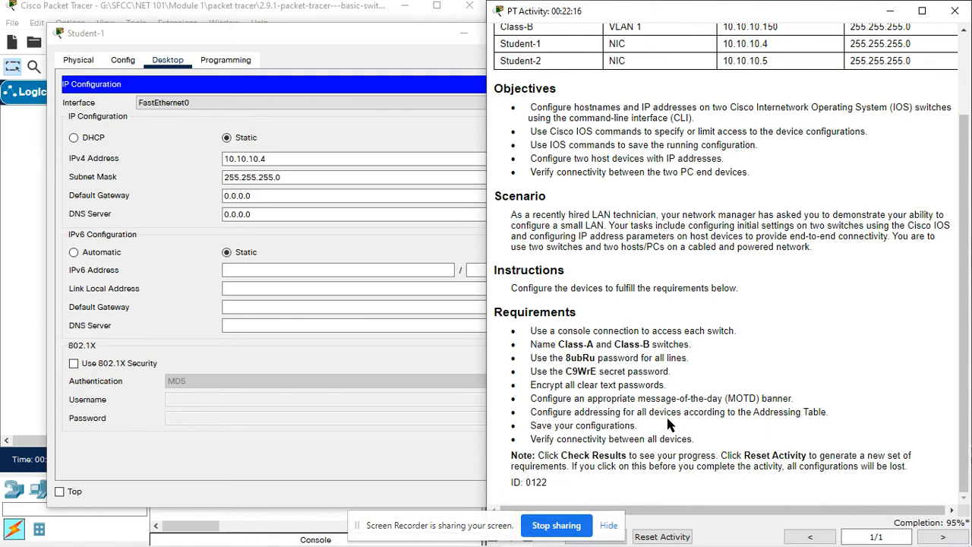
click(303, 34)
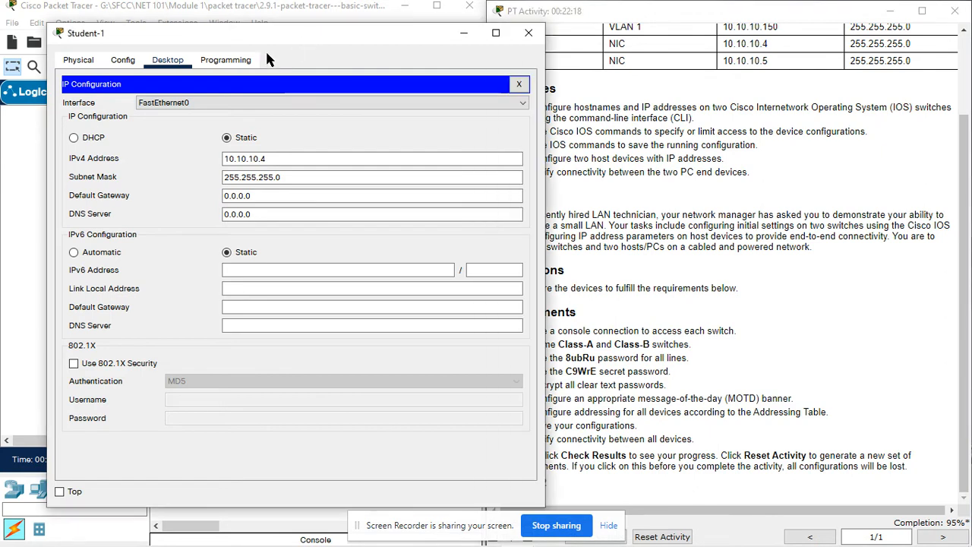
- Open Student-1's console terminal with default settings and leave Class-A's configuration mode with end
click(523, 85)
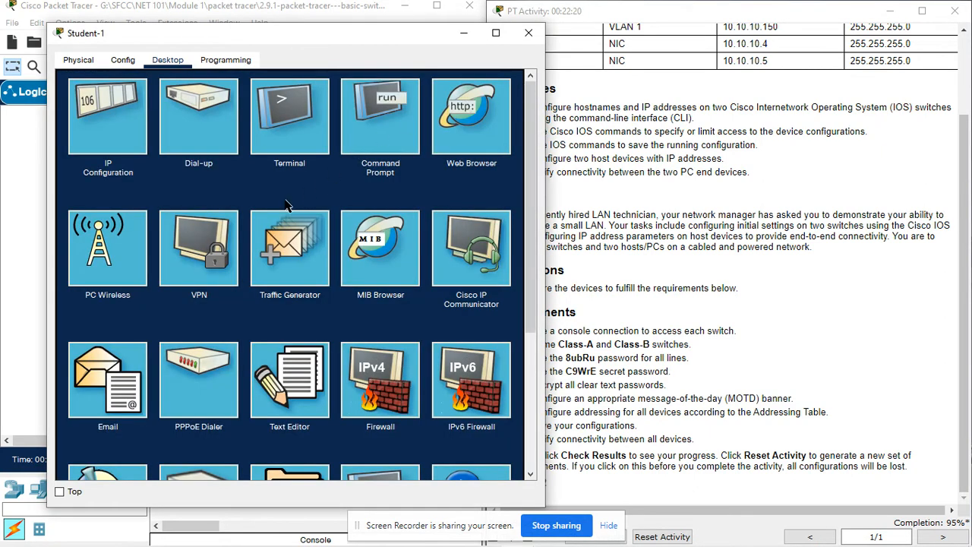
click(307, 126)
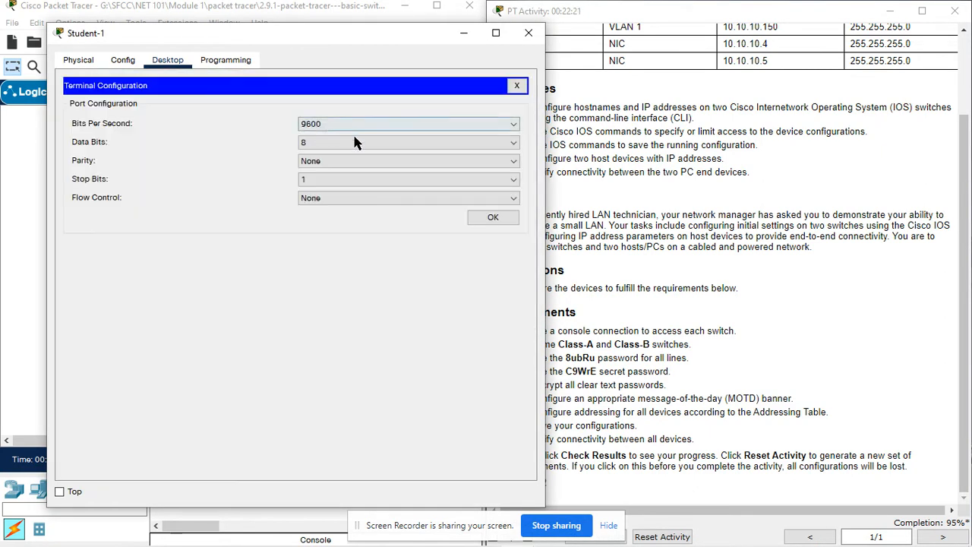
click(486, 218)
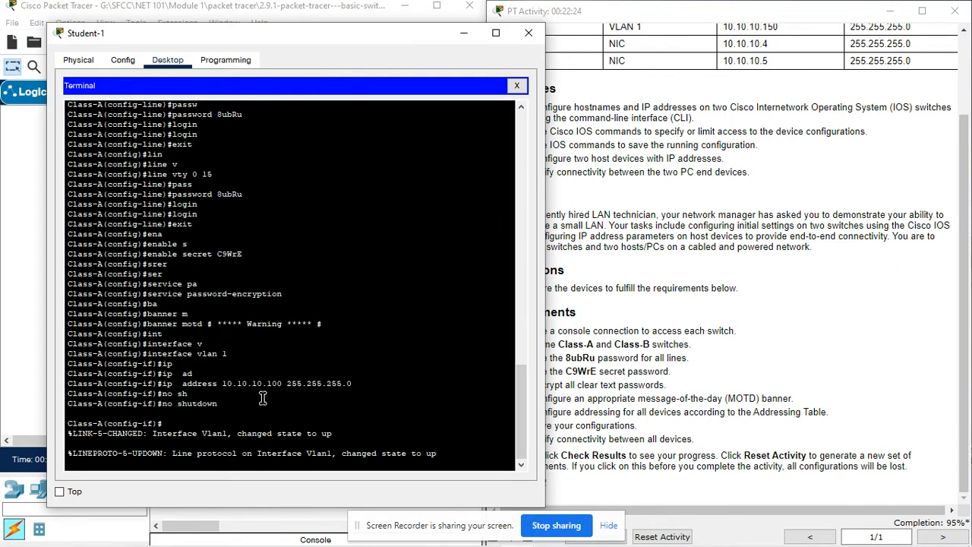
key(Return)
key(Return)
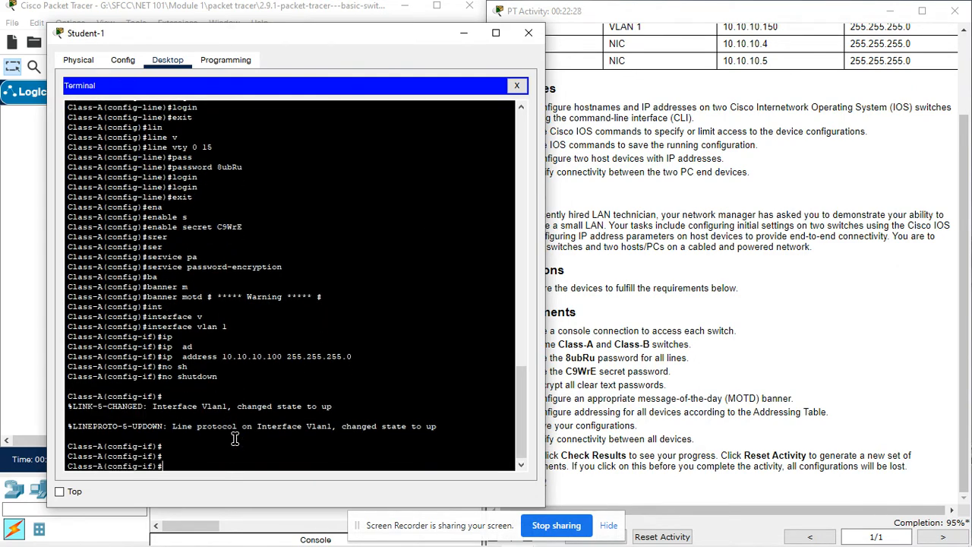
text(end)
key(Return)
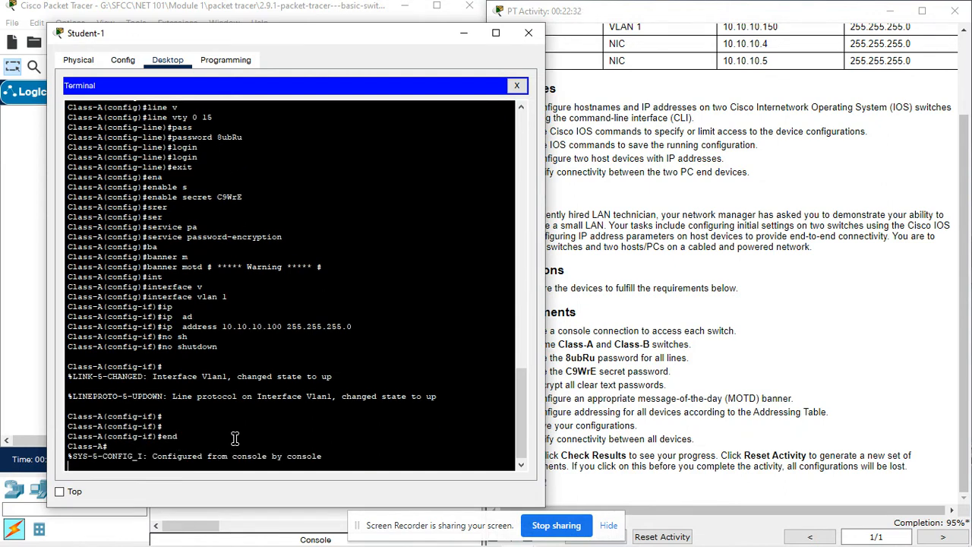
key(Return)
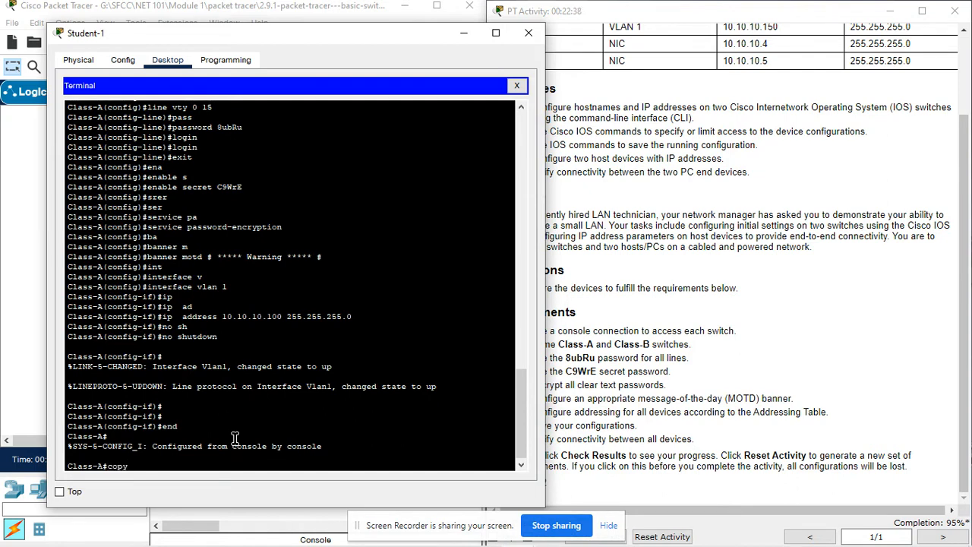
- Run copy running-config startup-config on Class-A, accepting the default filename
text(copy r)
key(Tab)
text(st)
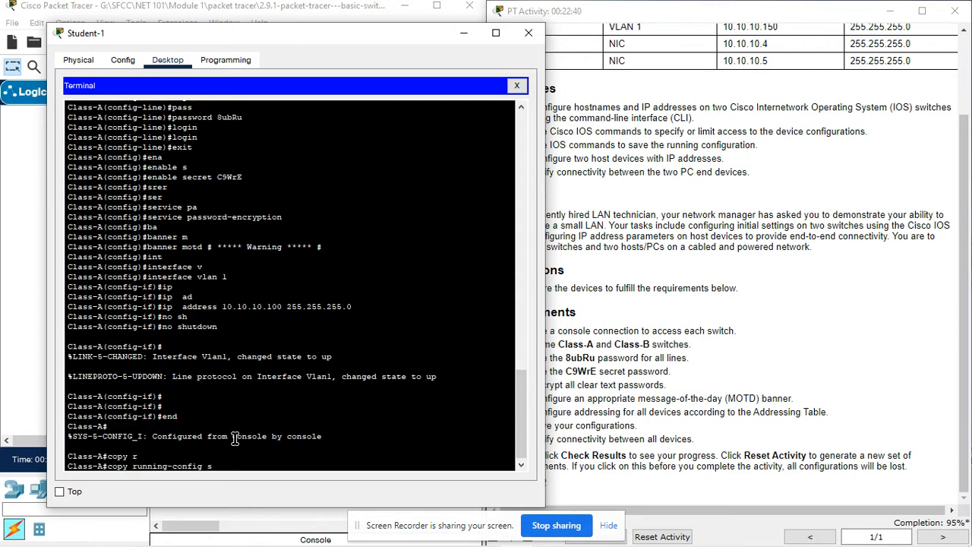
key(Tab)
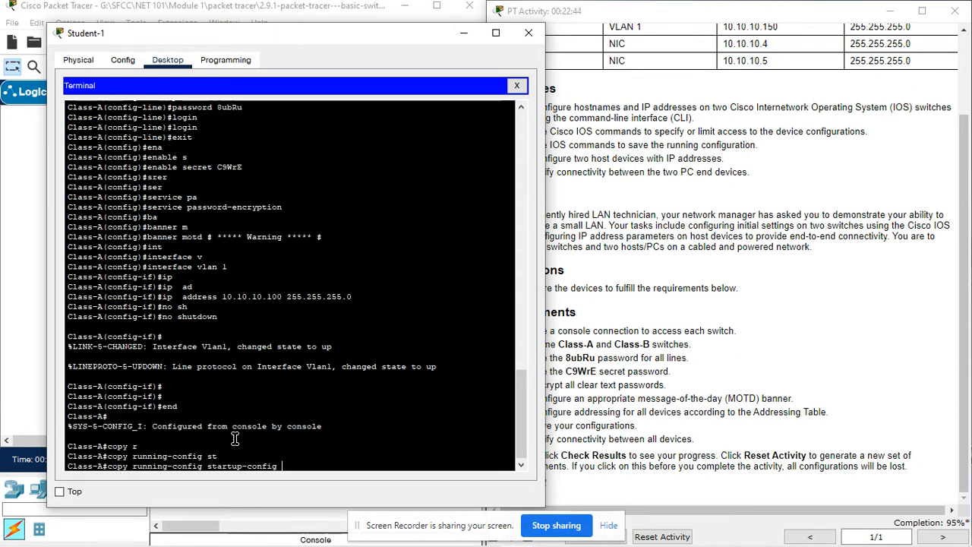
key(Return)
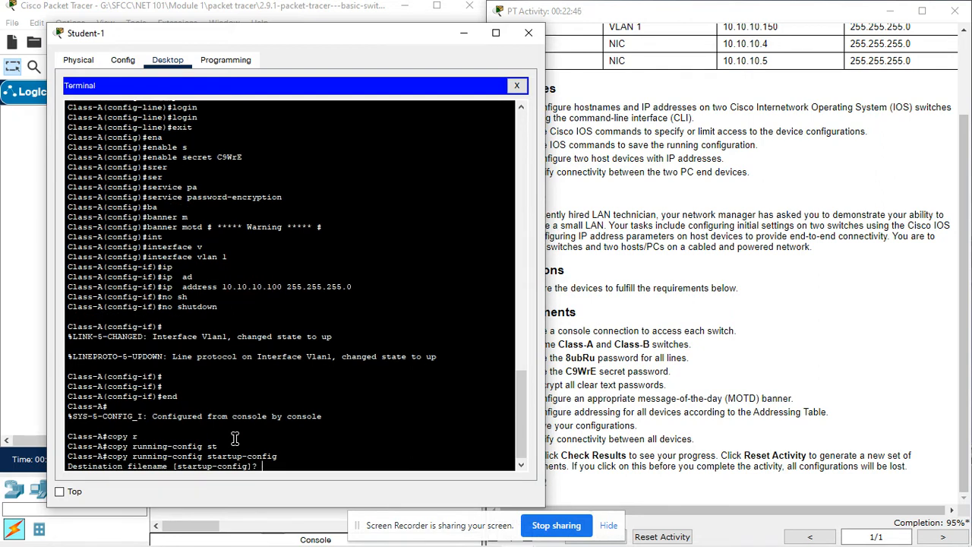
key(Return)
key(Return)
key(Return)
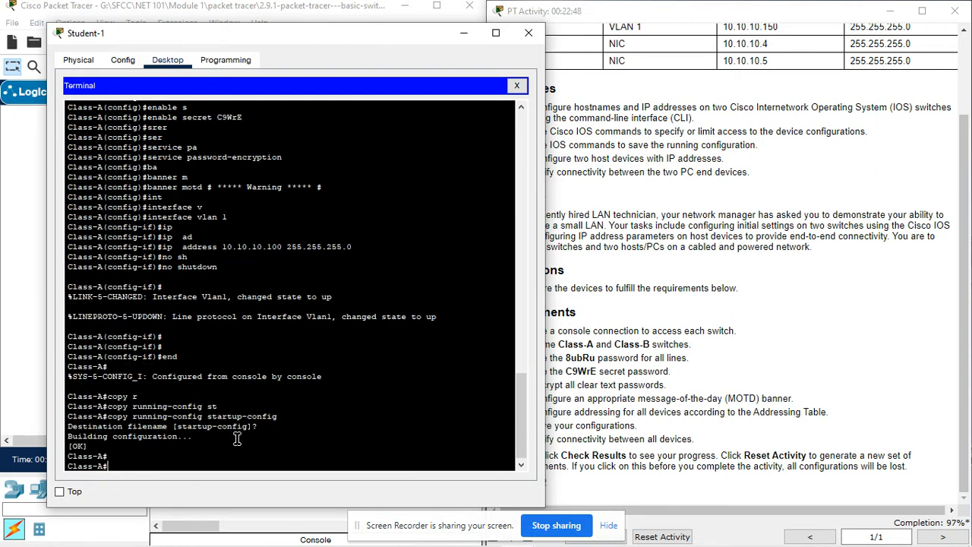
click(36, 284)
- Open Student-2's console terminal with default settings and leave Class-B's configuration mode with end
click(263, 347)
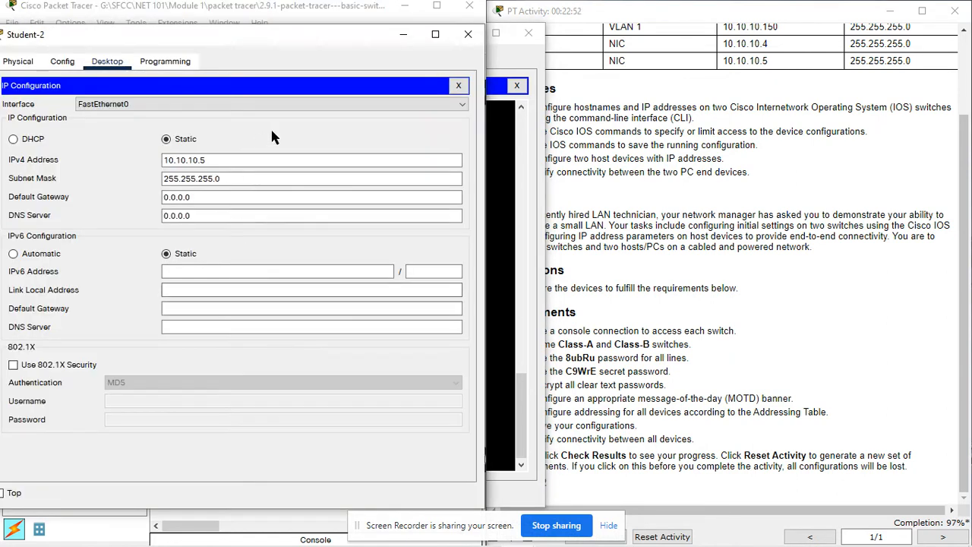
click(458, 87)
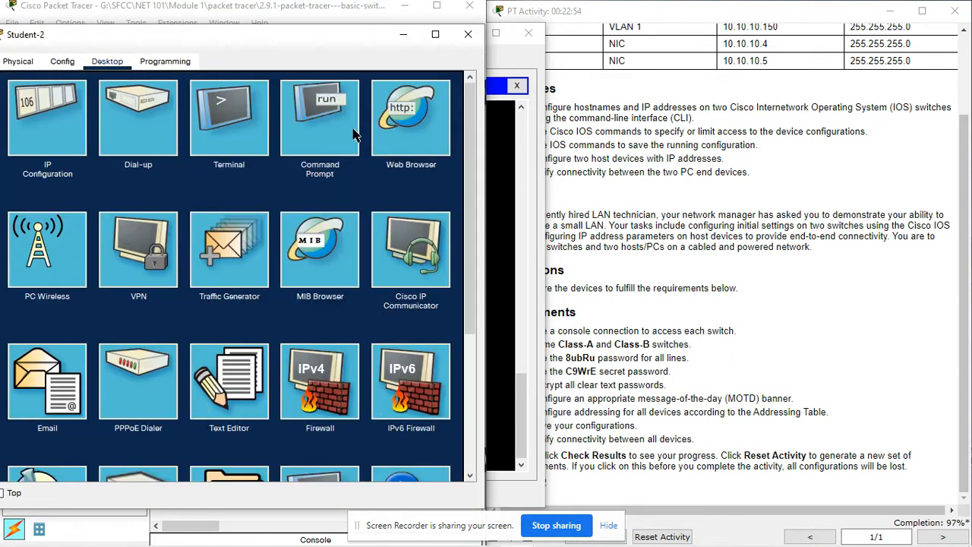
click(250, 141)
click(430, 219)
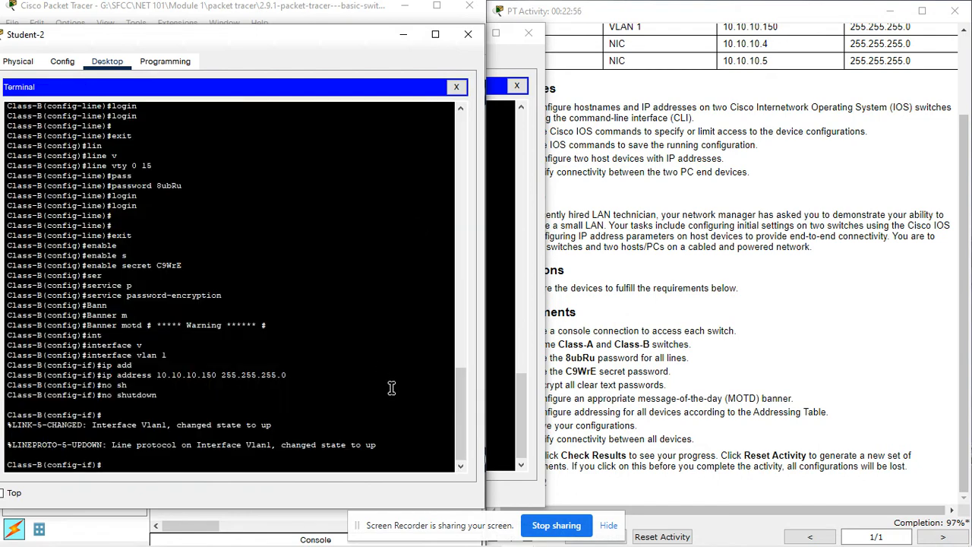
key(Return)
key(Return)
key(Return)
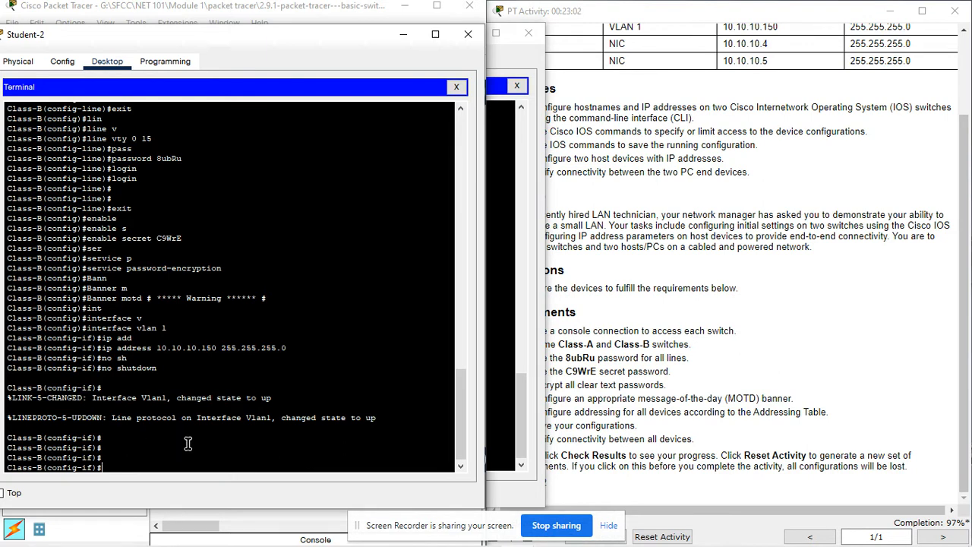
text(end)
key(Return)
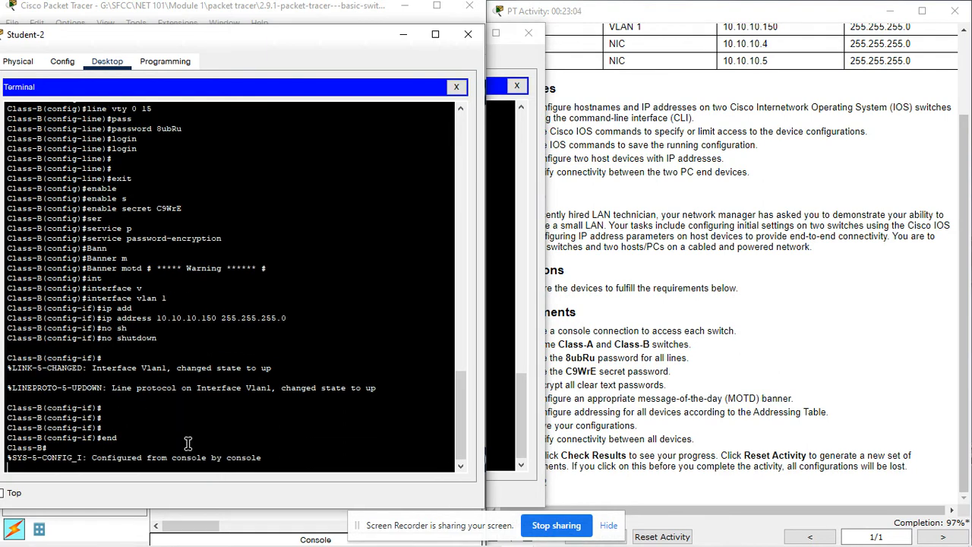
key(Return)
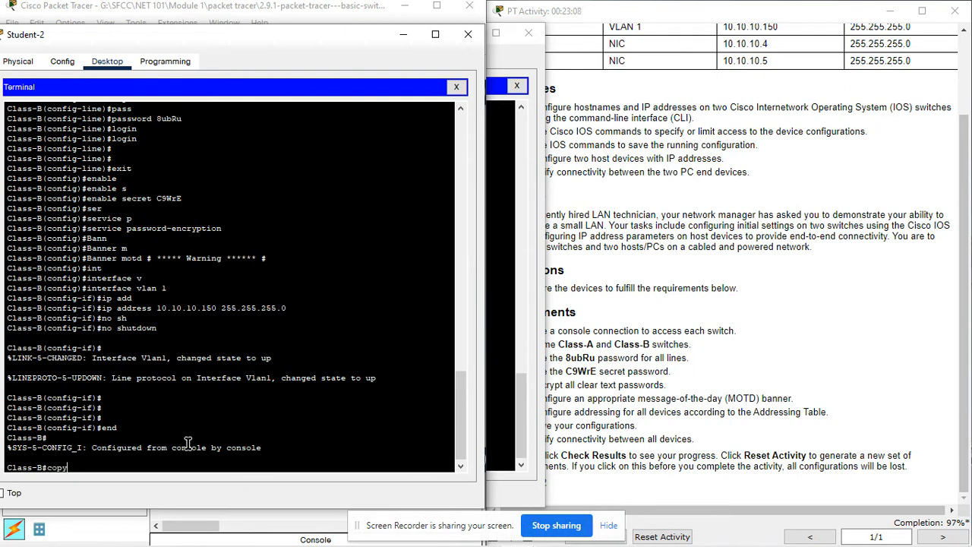
- Run copy running-config startup-config on Class-B
text(copy)
key(Tab)
text(r)
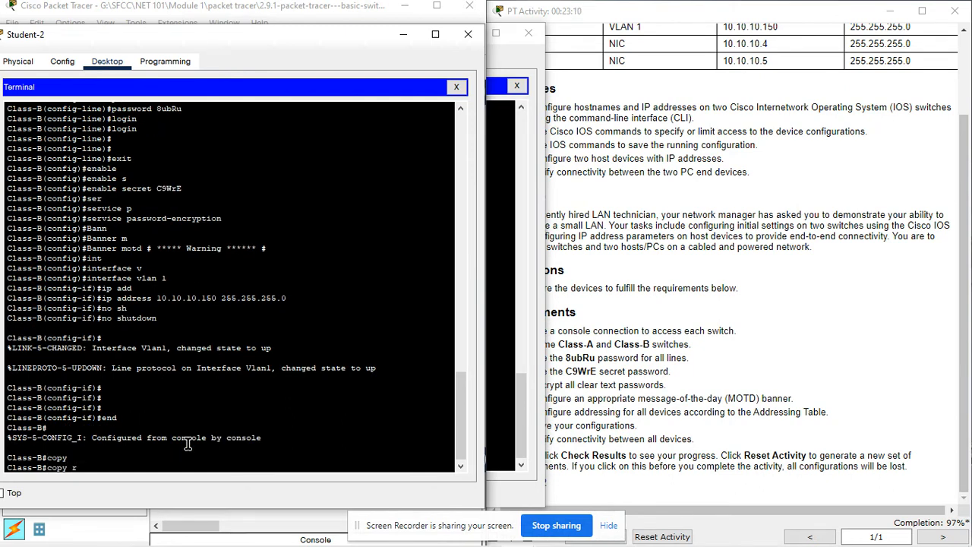
key(Tab)
text(st)
key(Tab)
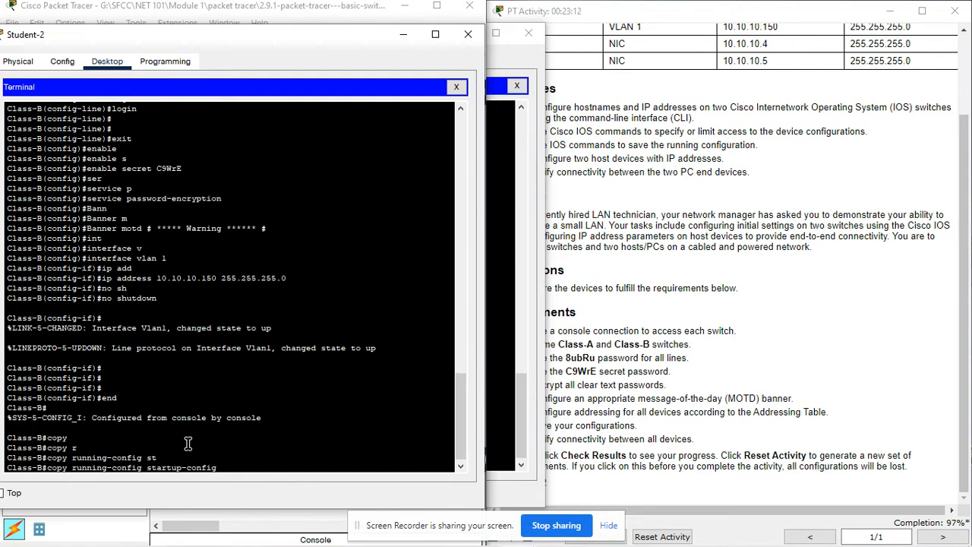
key(Return)
key(Return)
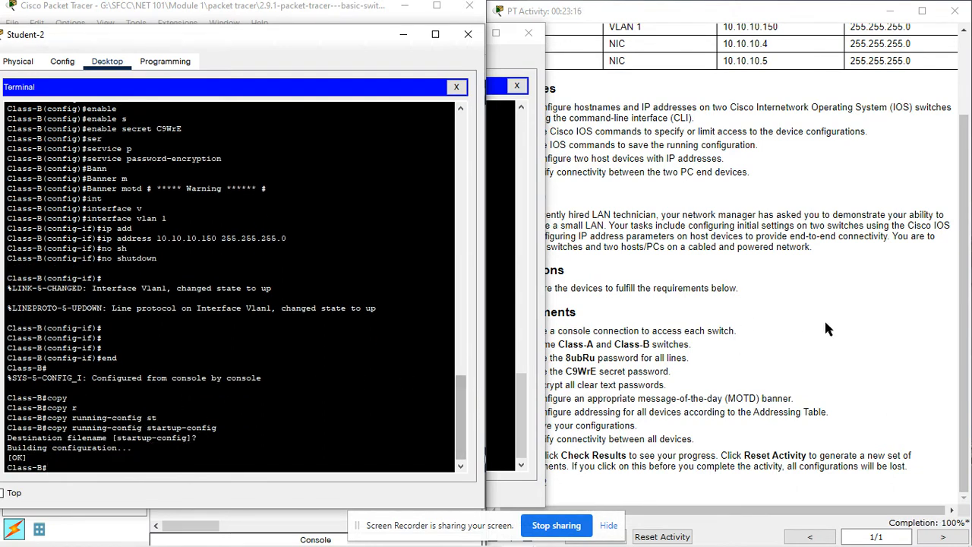
- Scroll the activity instructions to the Addressing Table and select Student-2's IP address
click(643, 414)
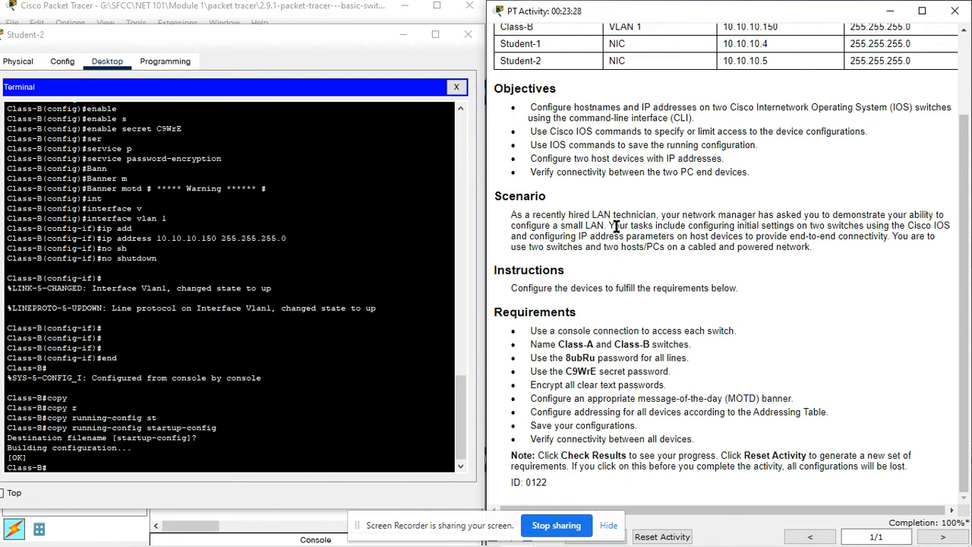
scroll(616, 226, up, 3)
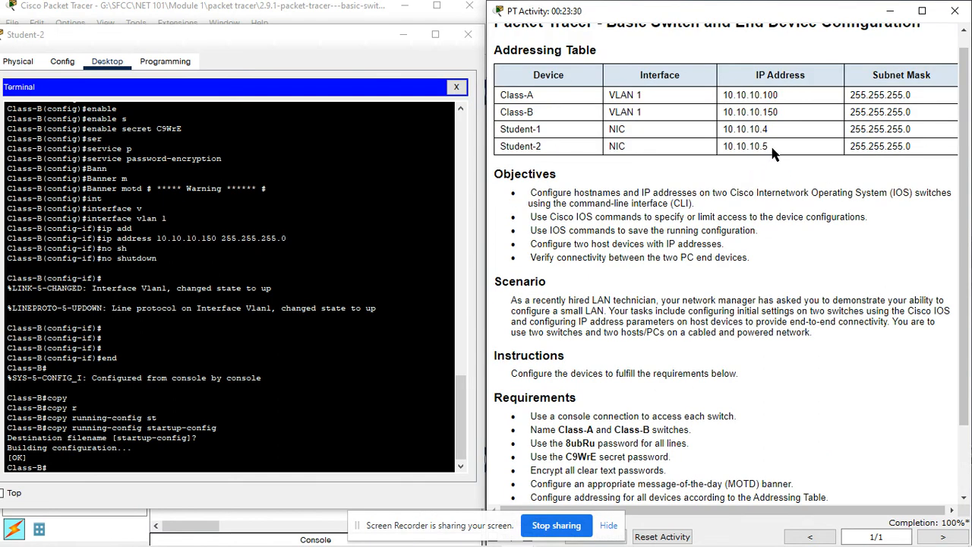
drag(769, 147, 726, 147)
- Switch Student-2 from the terminal to the Command Prompt and start a ping command
click(458, 87)
click(338, 128)
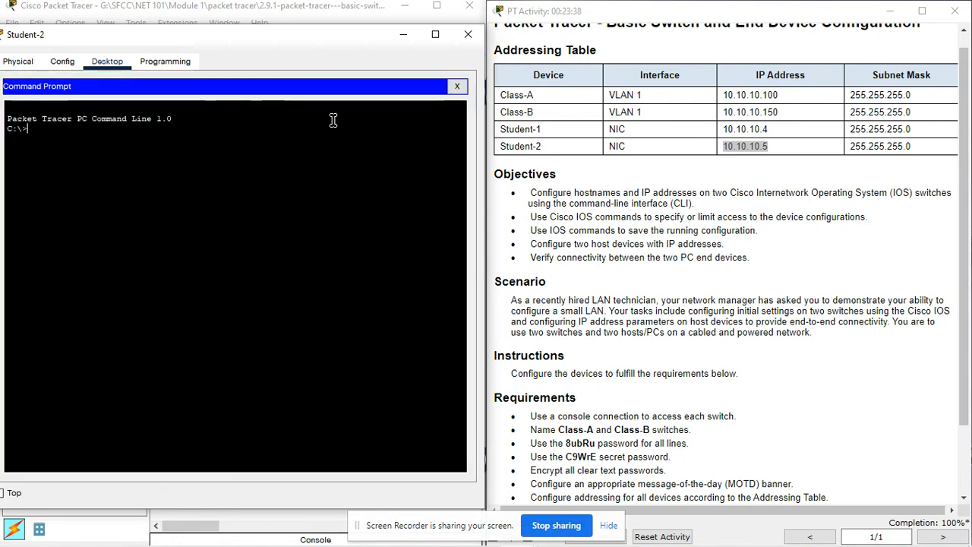
text(ping)
right_click(114, 160)
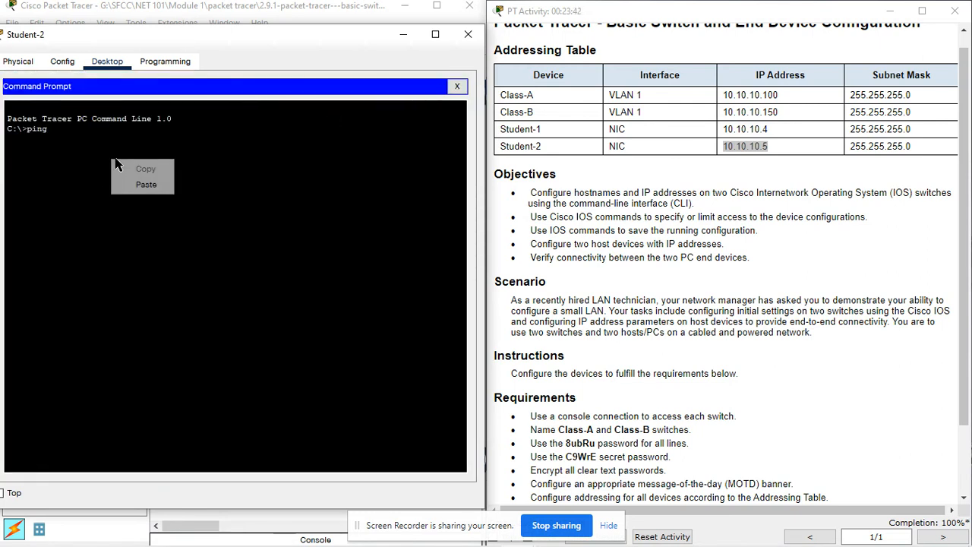
click(145, 183)
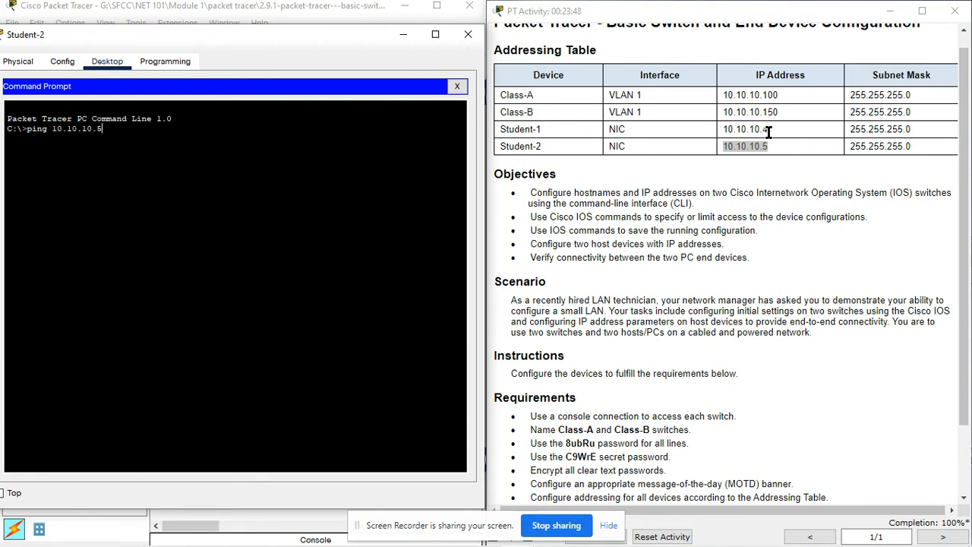
- Correct the ping target to Student-1's address 10.10.10.4 and run it
drag(769, 129, 722, 129)
key(ctrl+c)
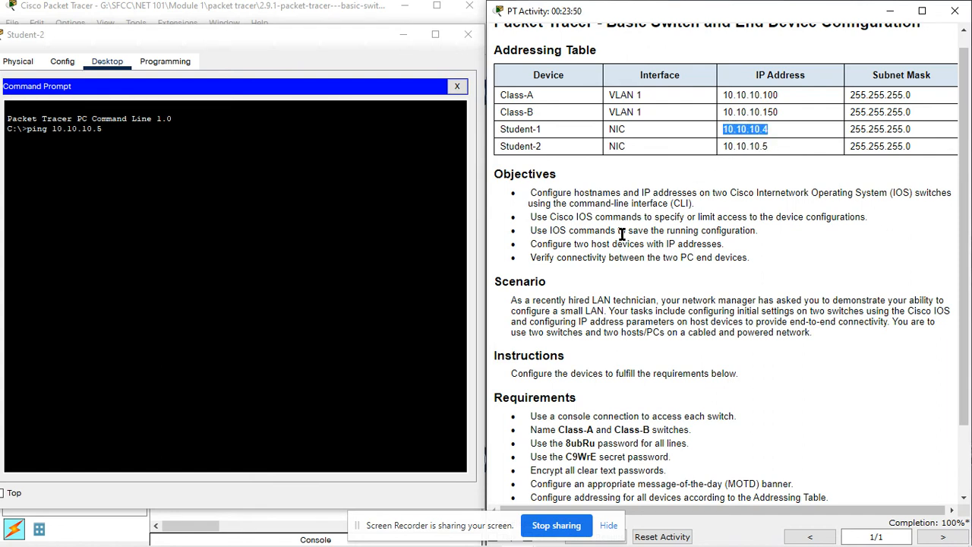
click(162, 134)
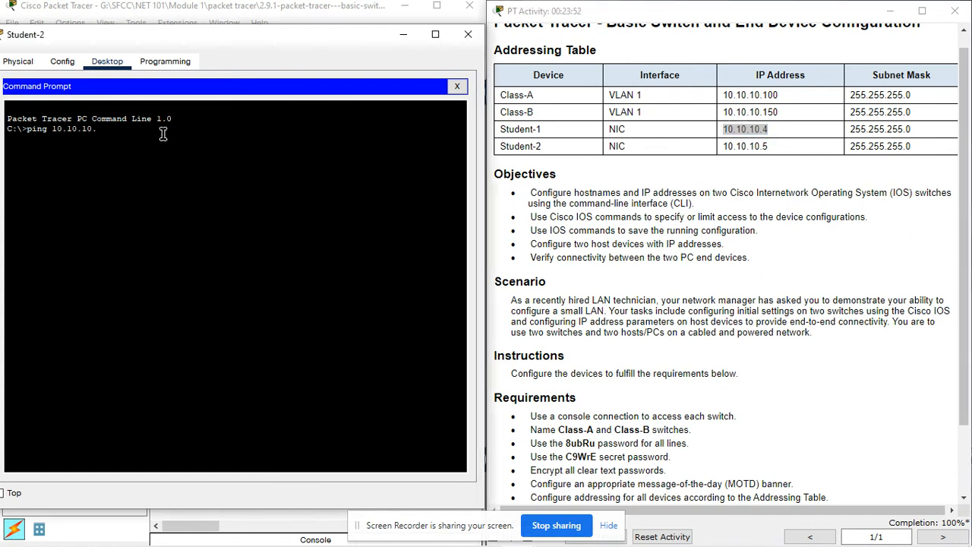
key(BackSpace)
key(BackSpace)
key(BackSpace)
right_click(163, 134)
click(191, 159)
key(Return)
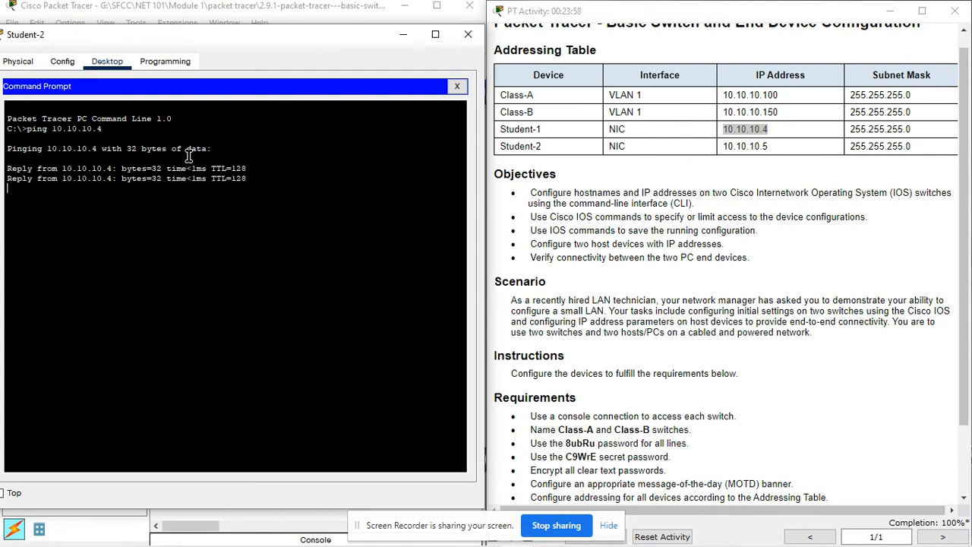